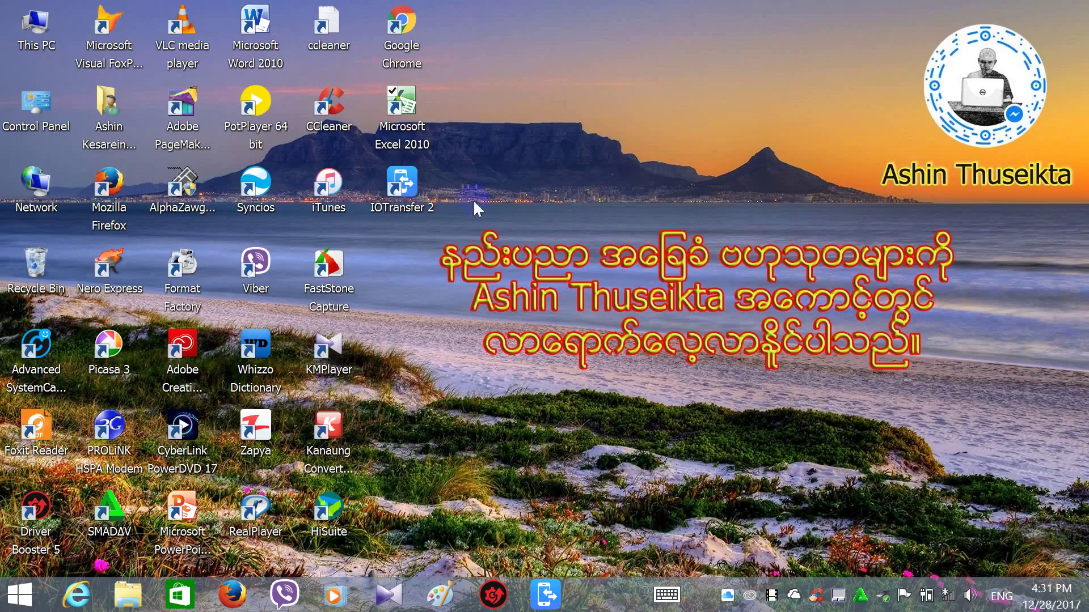
# Launch Excel and open ashinThuseikta1001.xls from the Documents folder
pyautogui.doubleClick(406, 114)
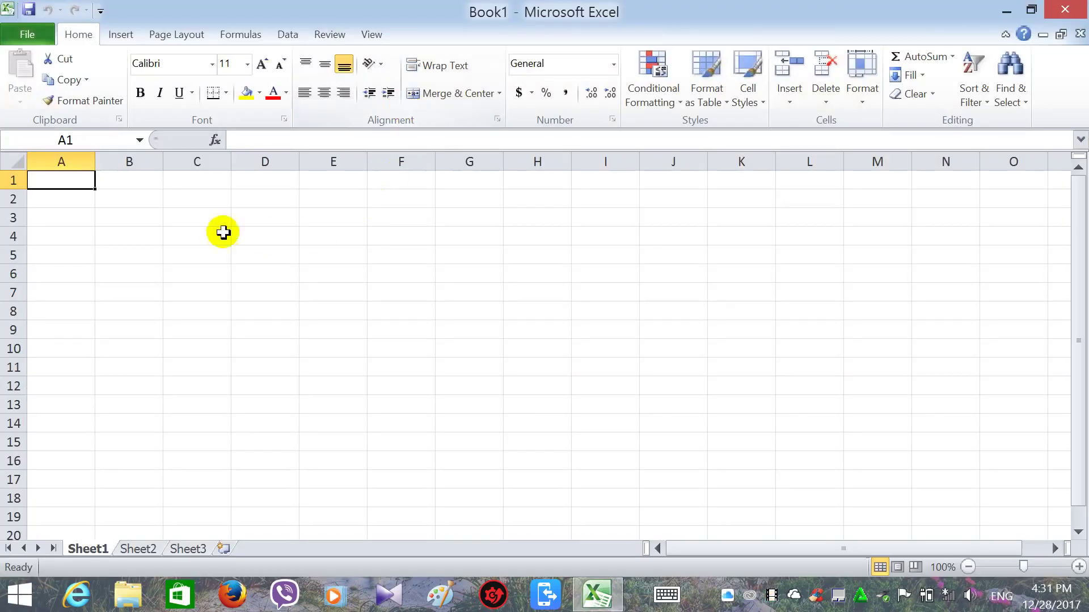
pyautogui.click(28, 35)
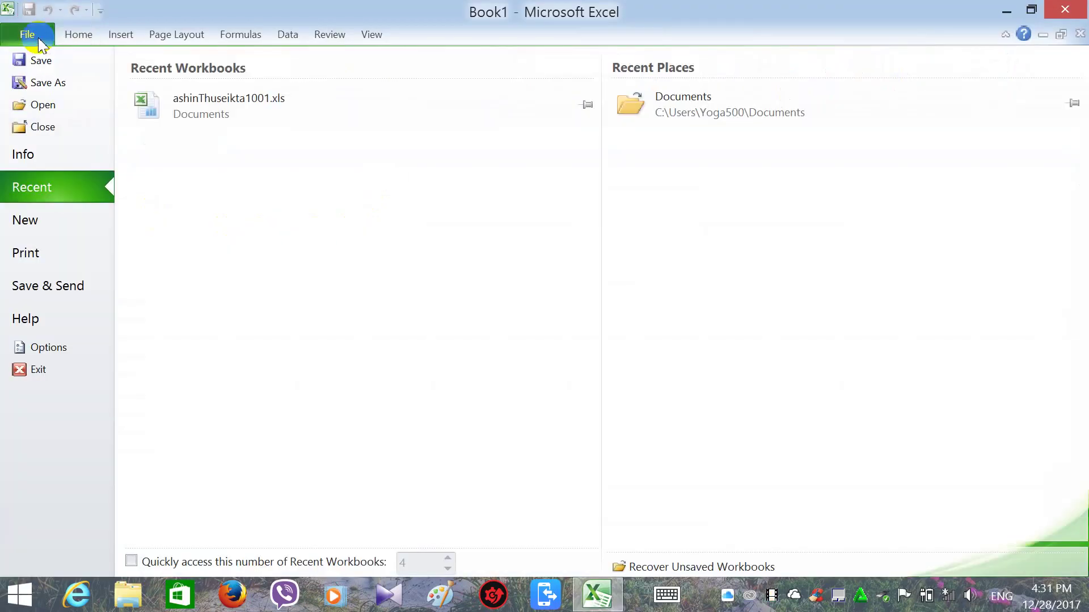
pyautogui.click(43, 103)
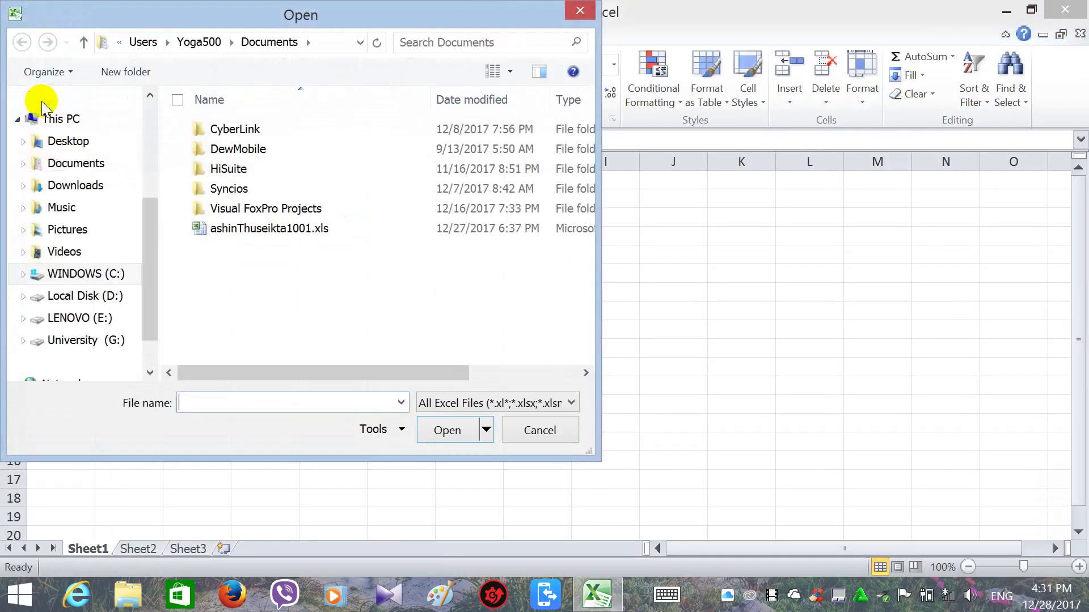
pyautogui.click(227, 228)
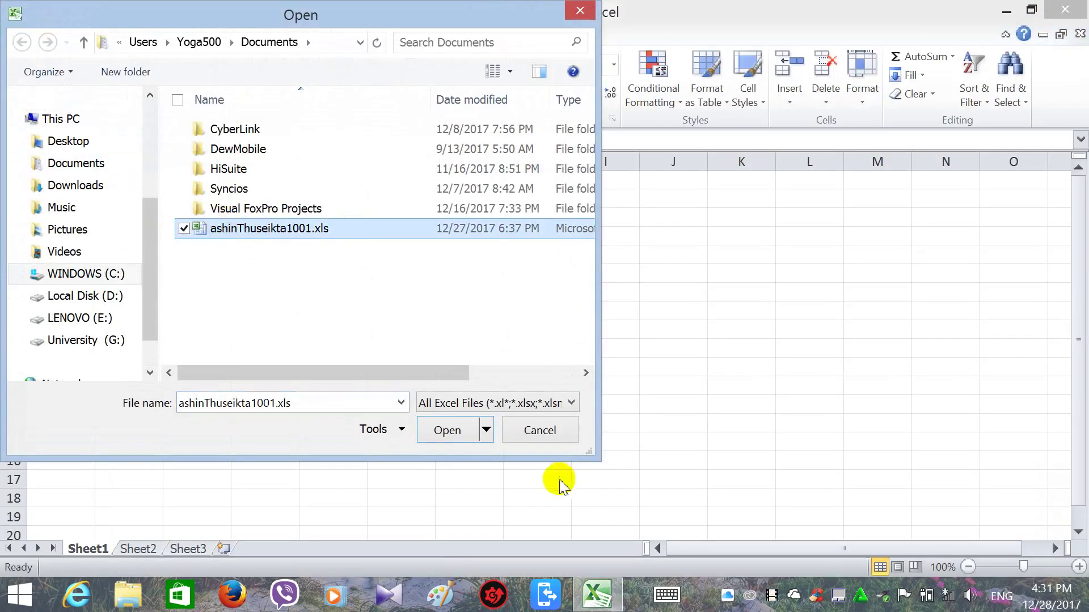
pyautogui.click(464, 433)
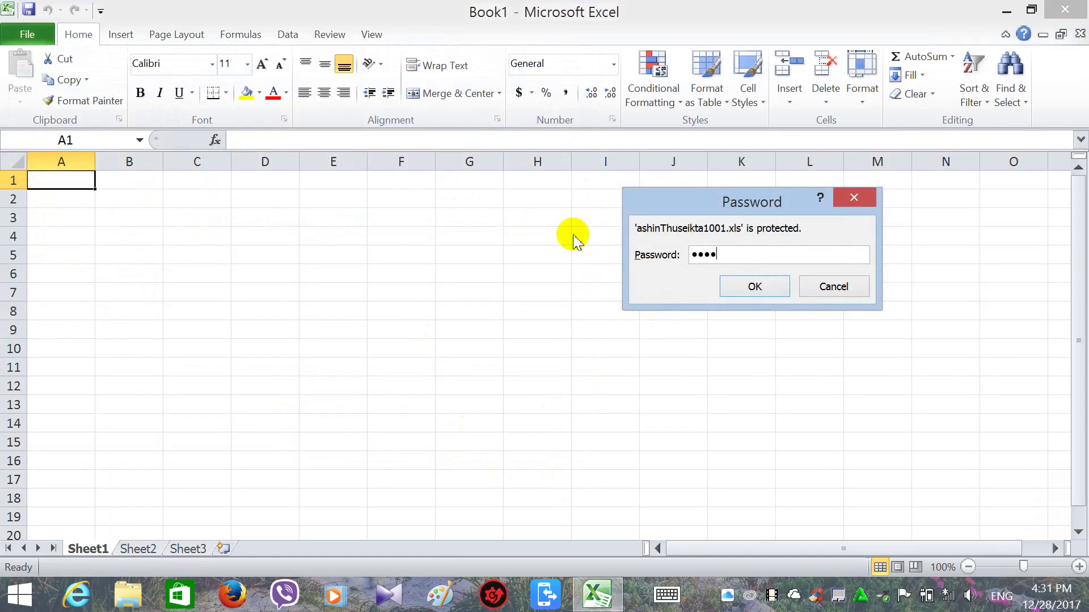
# Submit the opening password, then enter the write-access password to open the workbook
pyautogui.press('Return')
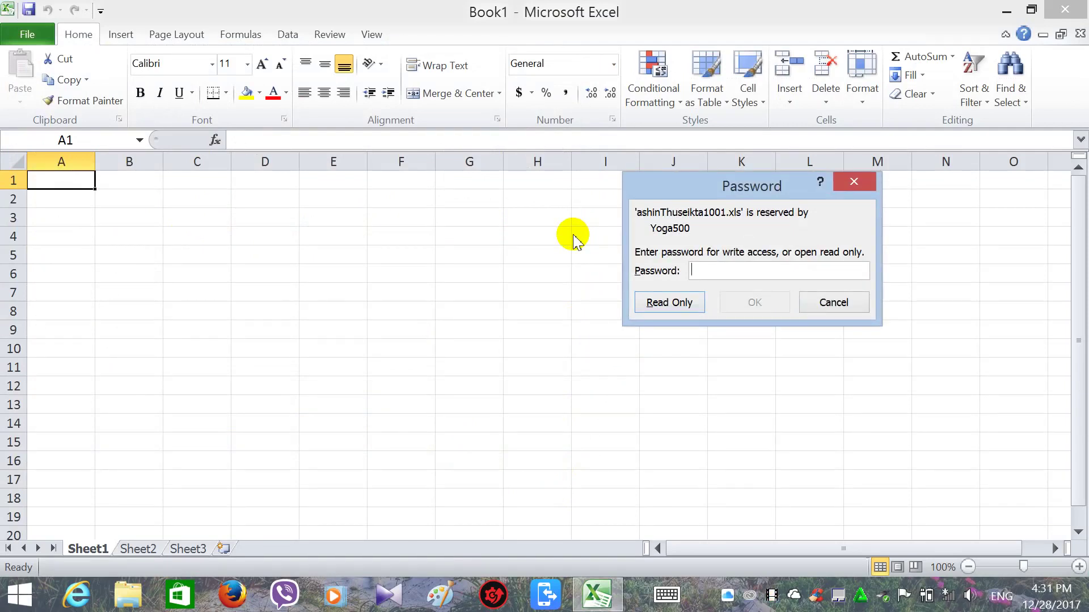
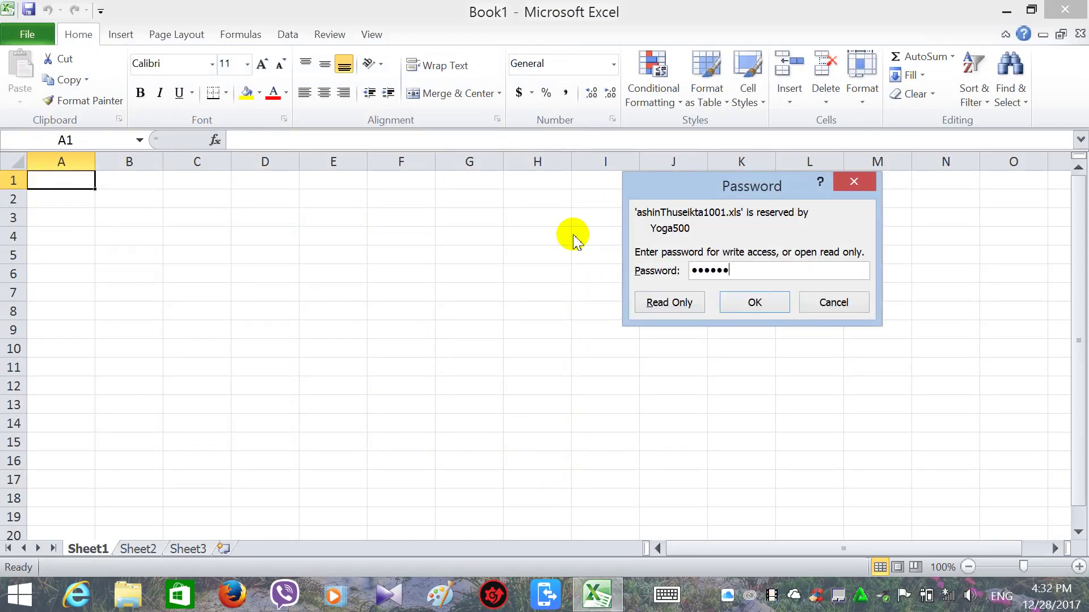
pyautogui.press('Return')
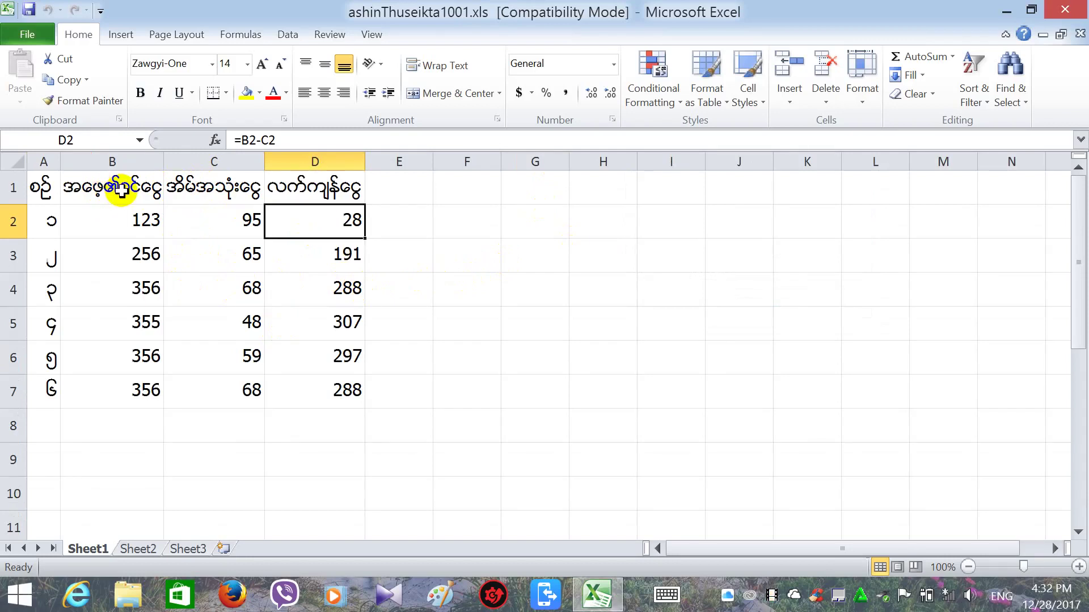
# Rewrite the B1 header as the father's income (အဖေ၏ဝင်ငွေ)
pyautogui.click(121, 190)
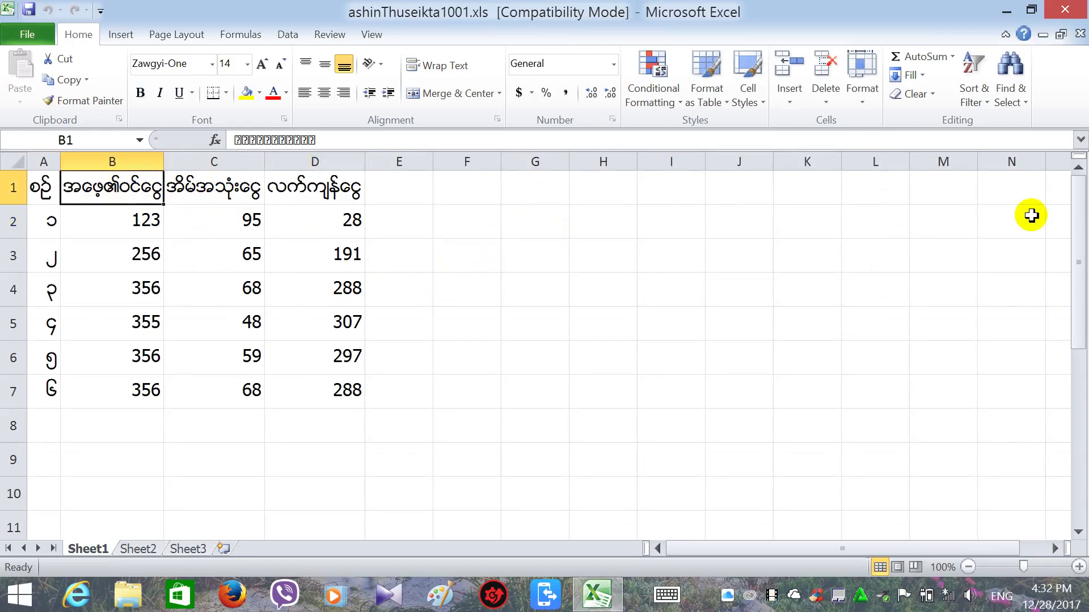
pyautogui.write('အေဖ')
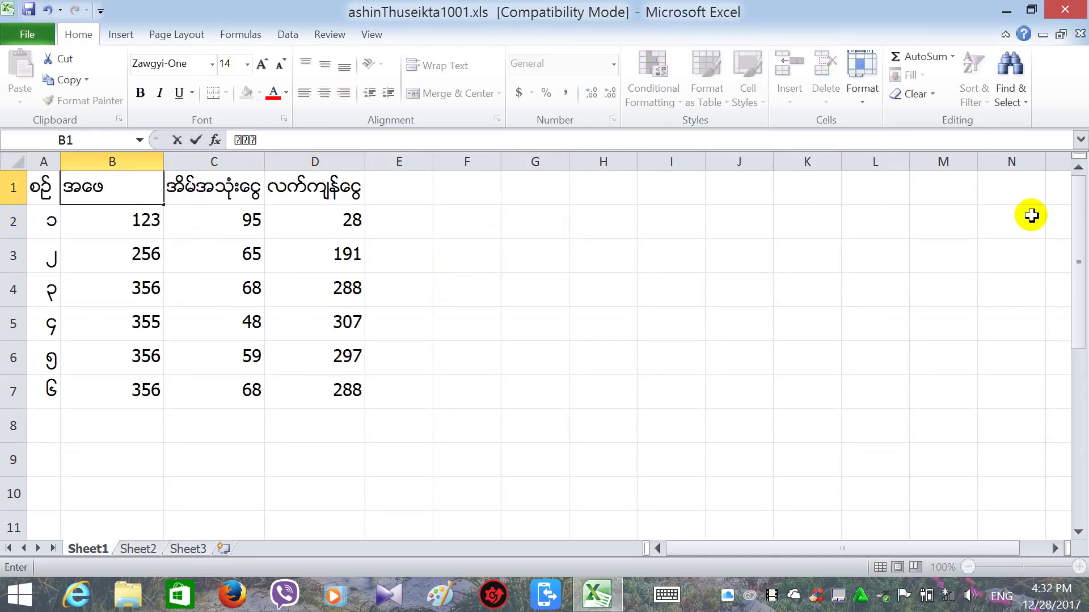
pyautogui.write('၏ဝင်')
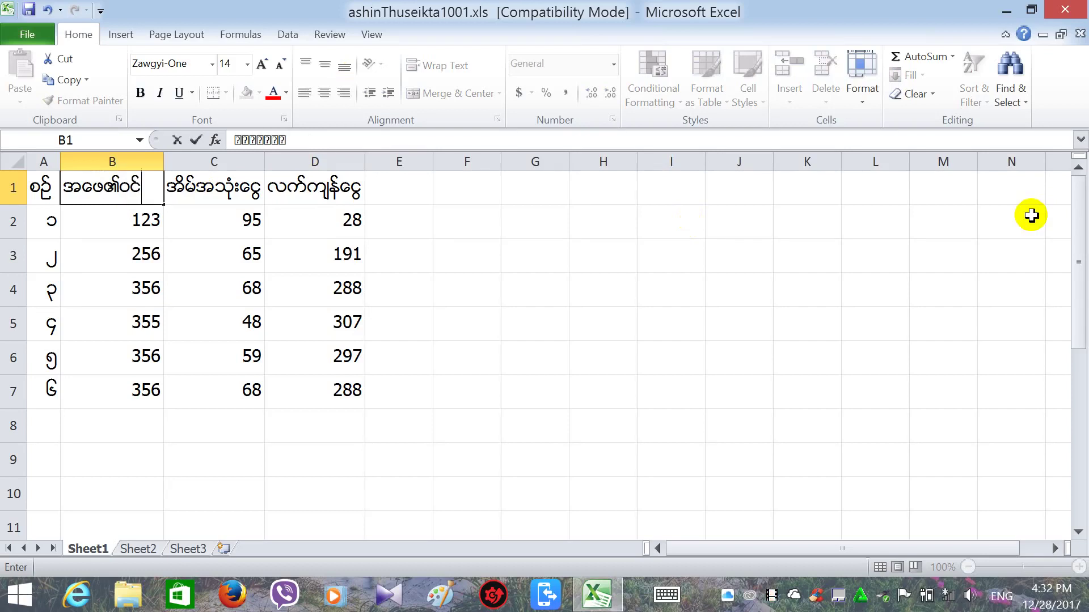
pyautogui.write('ငွေ')
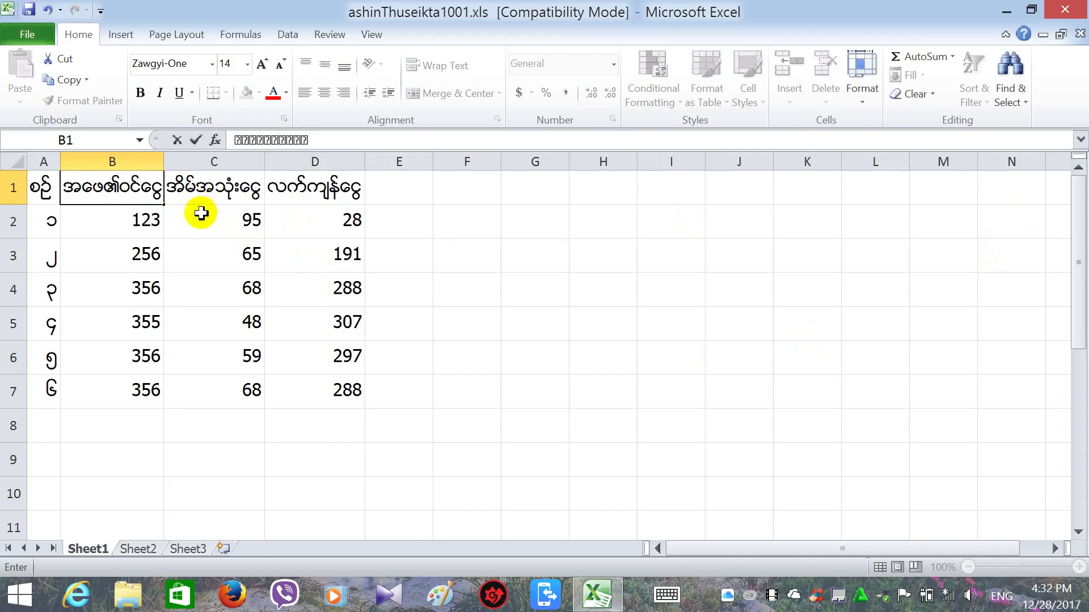
pyautogui.click(201, 192)
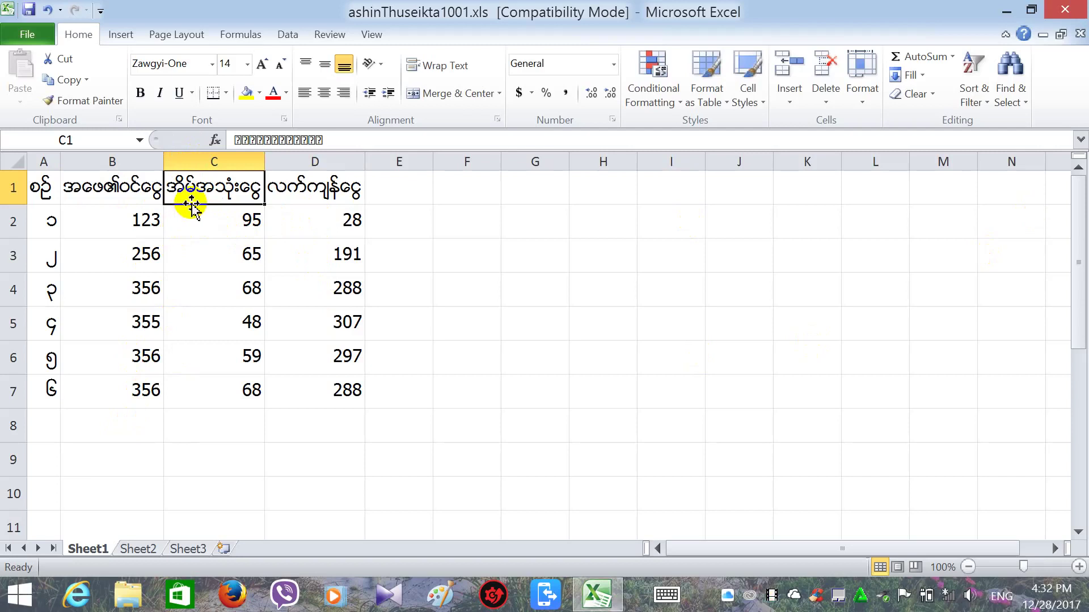
pyautogui.click(220, 163)
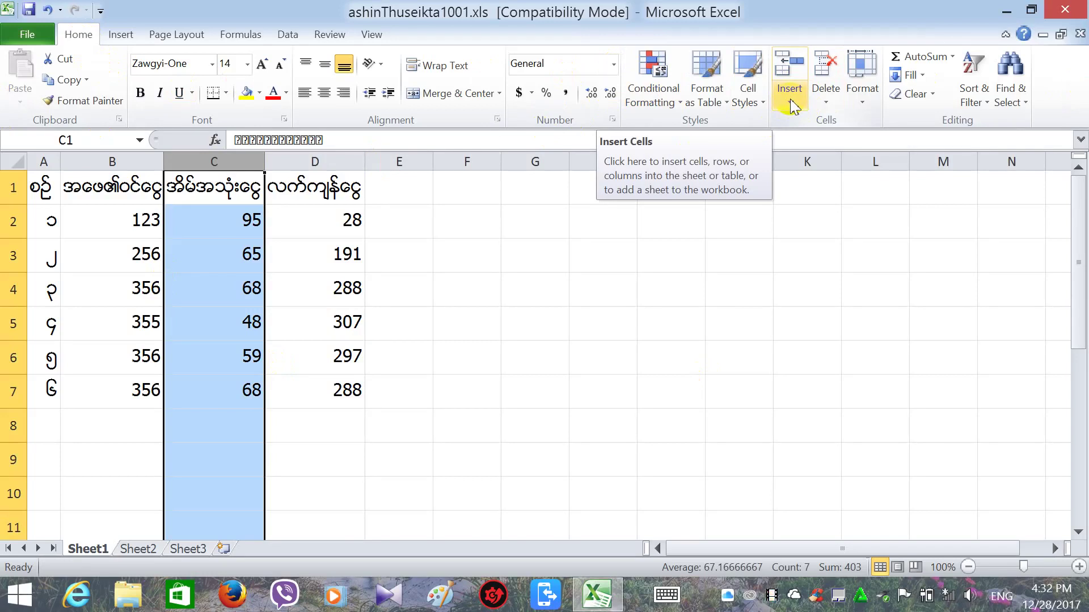
# Insert a blank column C headed with the mother's income (အမေ၏ဝင်ငွေ)
pyautogui.rightClick(226, 163)
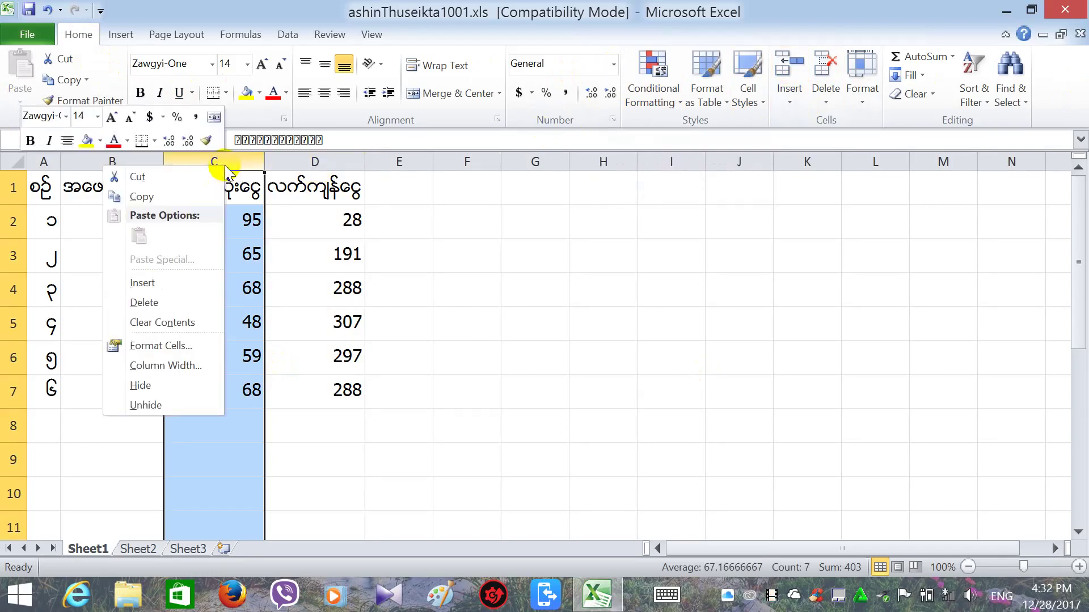
pyautogui.click(159, 286)
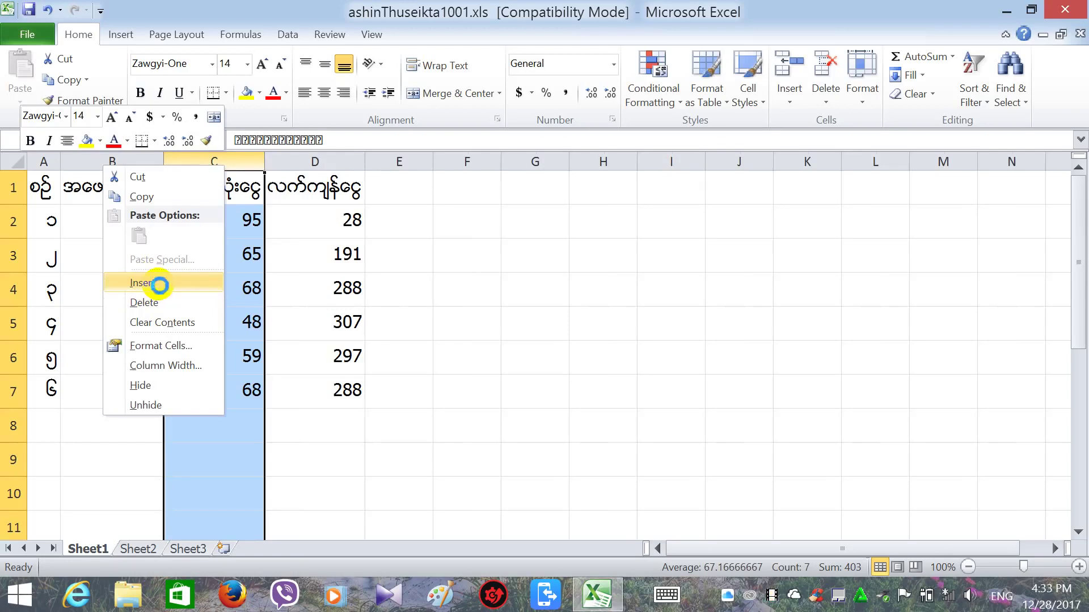
pyautogui.click(292, 256)
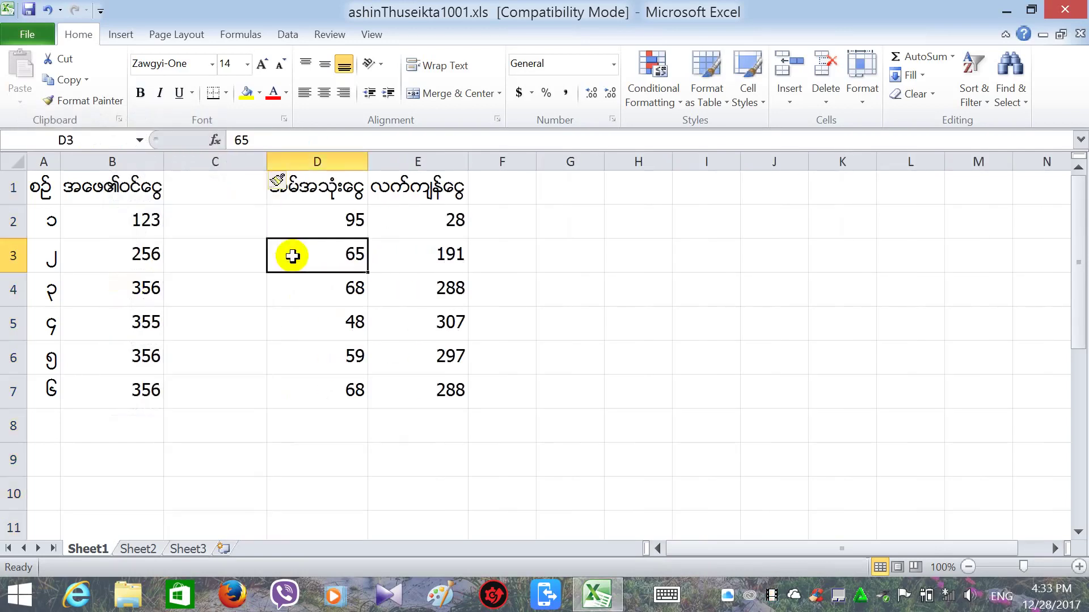
pyautogui.click(234, 201)
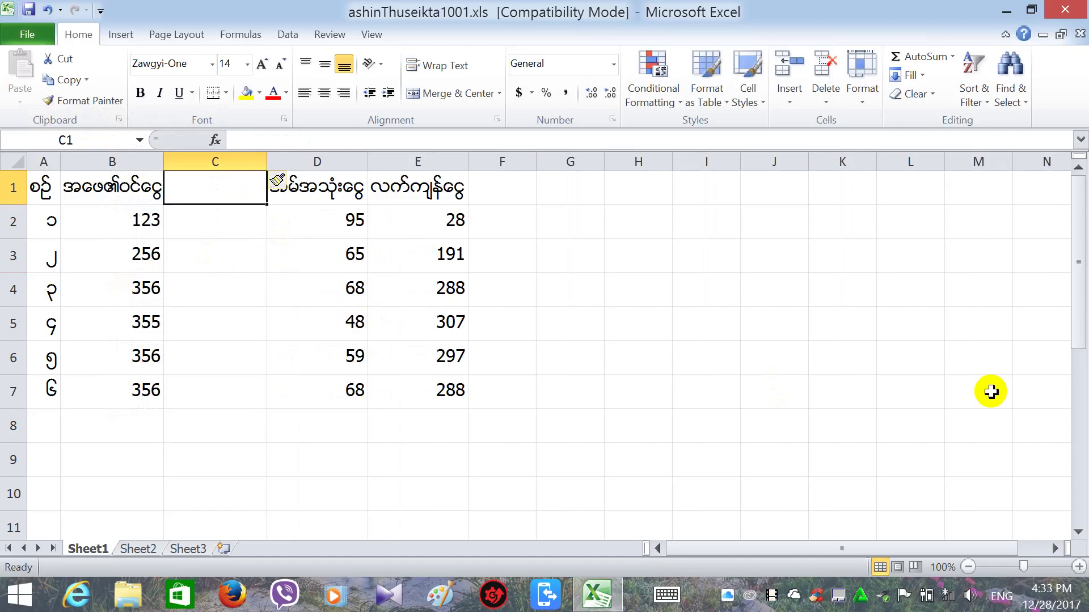
pyautogui.write('အမေ')
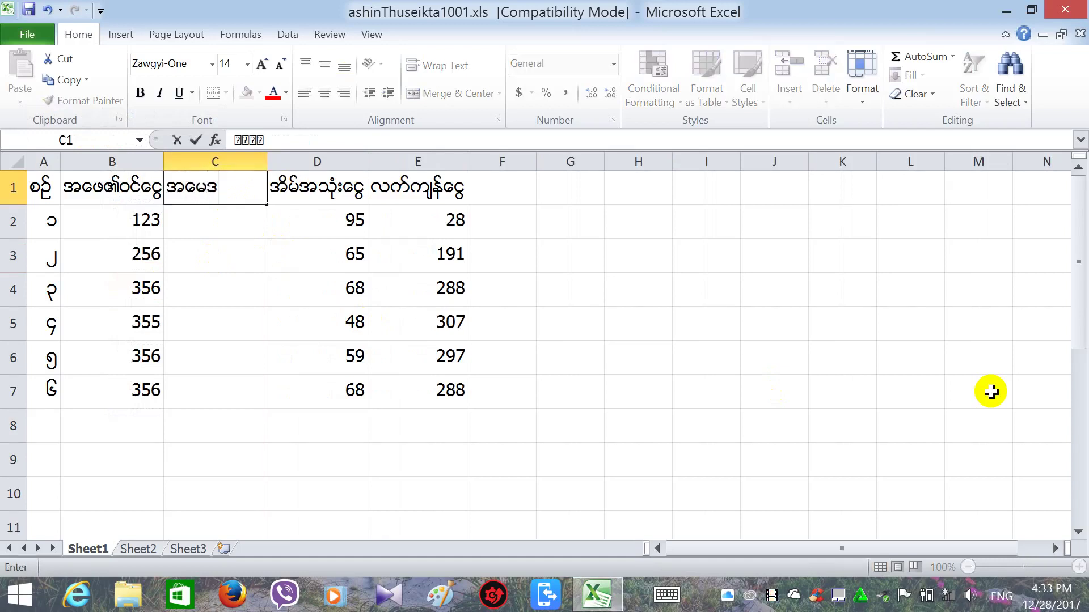
pyautogui.write('၏')
pyautogui.write('ဝင်ငွေ')
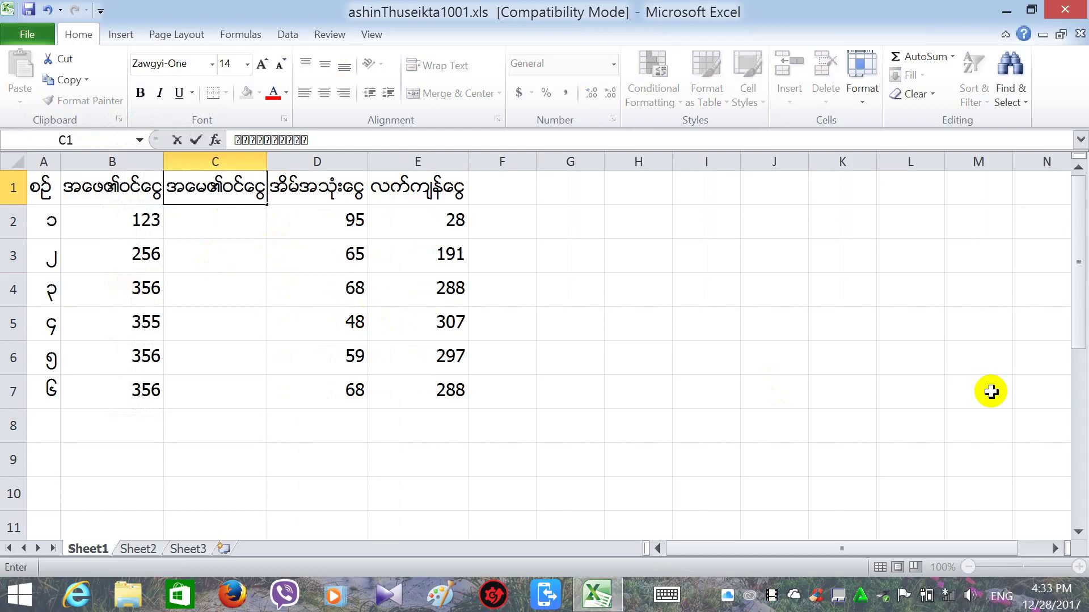
pyautogui.click(222, 231)
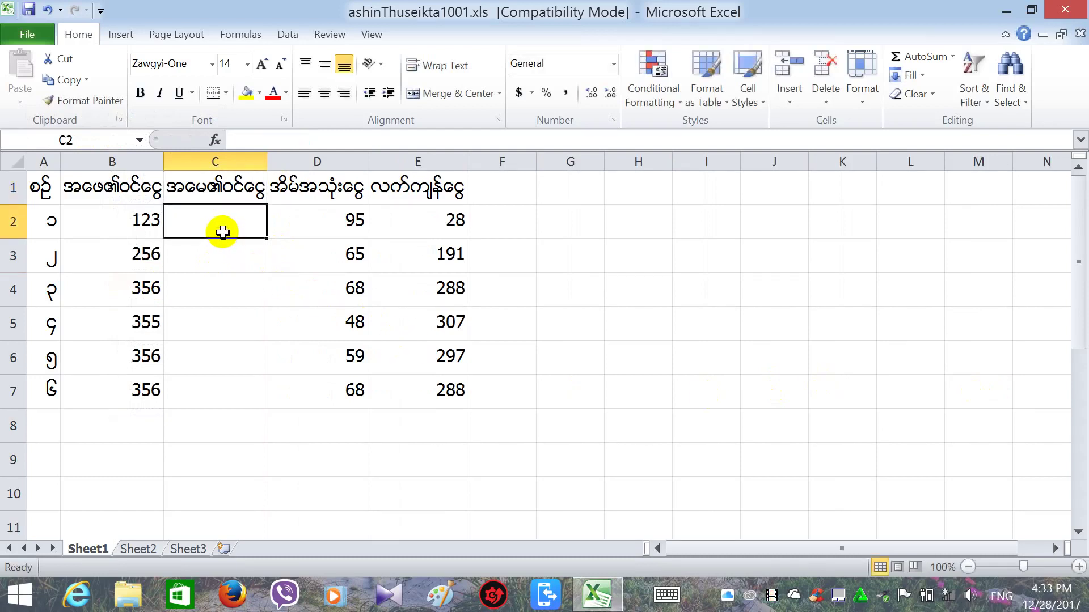
# Enter the mother's income amounts 100, 120, 130, 120, 140 and 134 in C2:C7
pyautogui.write('100')
pyautogui.press('Return')
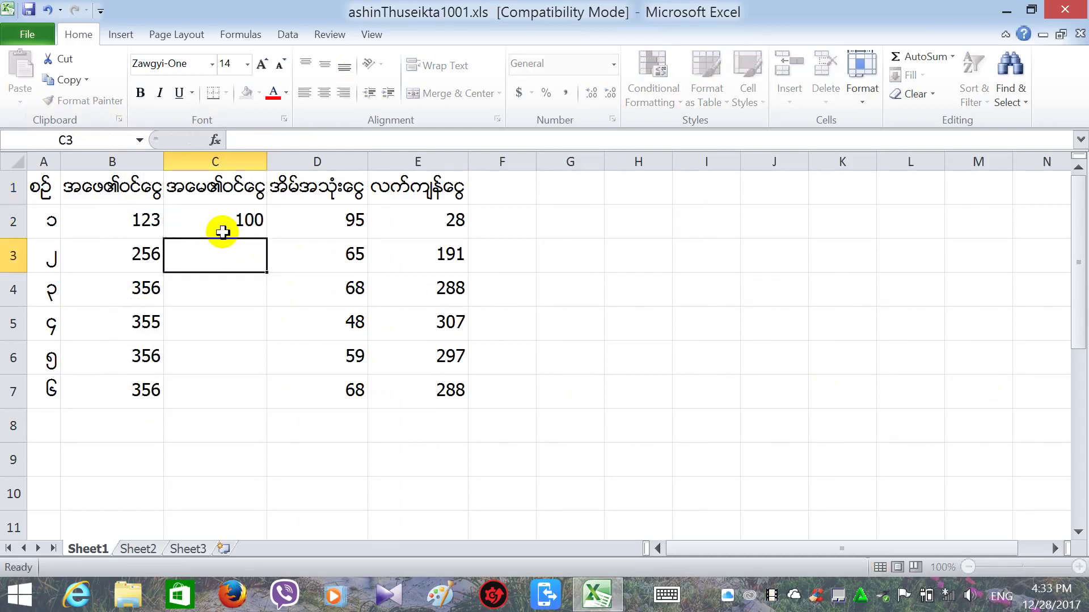
pyautogui.write('120')
pyautogui.press('Return')
pyautogui.write('13')
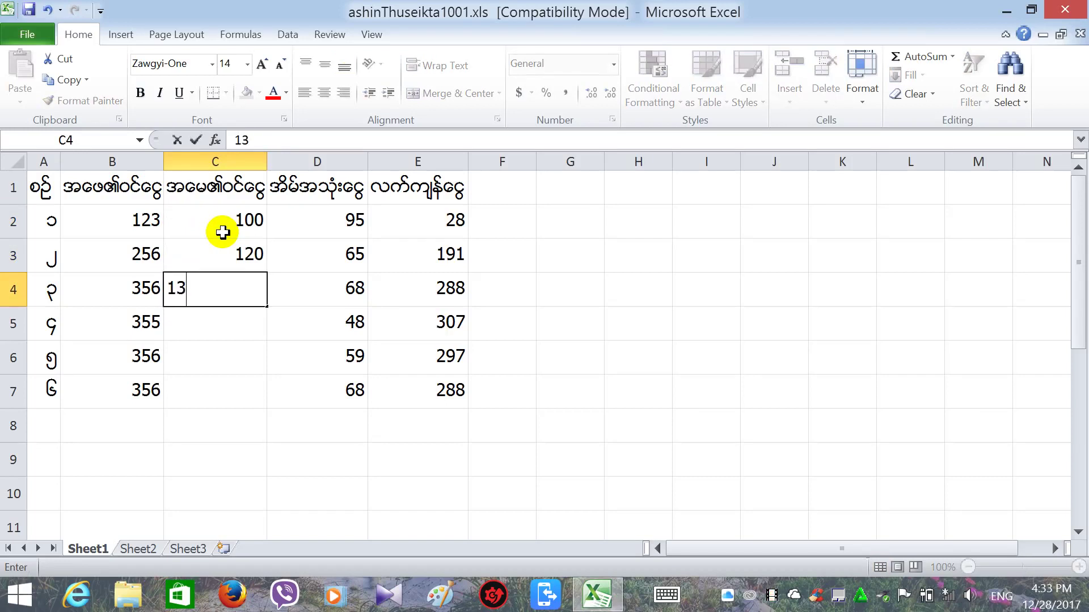
pyautogui.write('0')
pyautogui.press('Return')
pyautogui.write('120')
pyautogui.press('Return')
pyautogui.write('1')
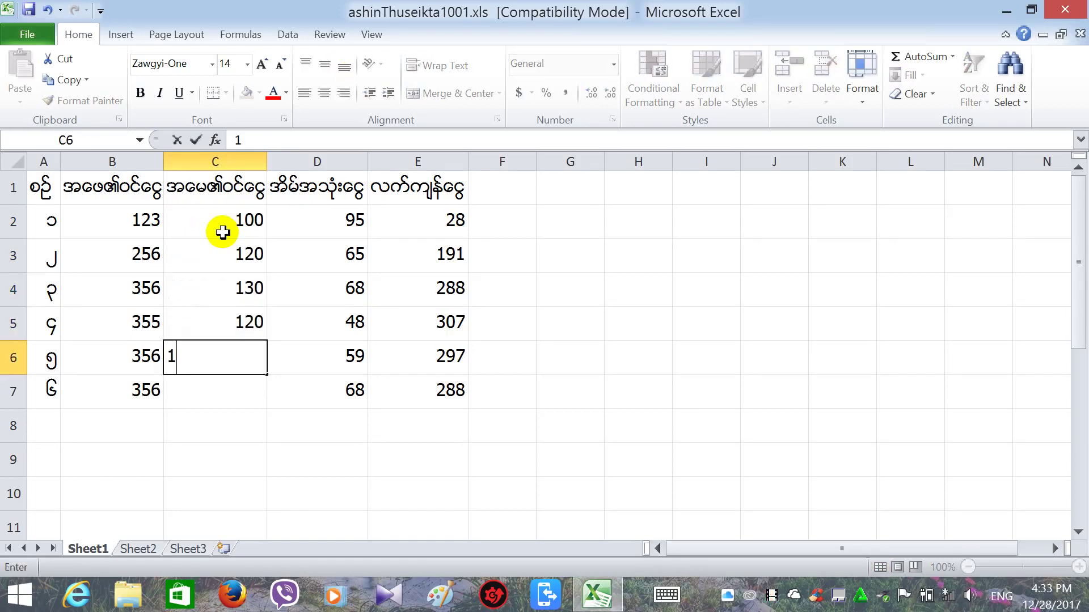
pyautogui.write('40')
pyautogui.press('Return')
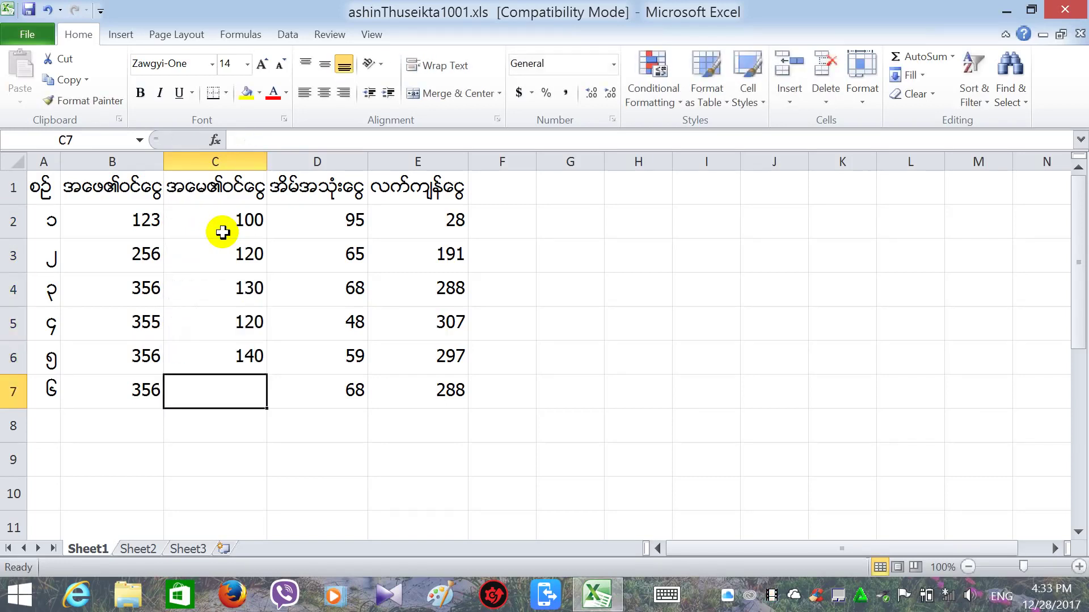
pyautogui.write('134')
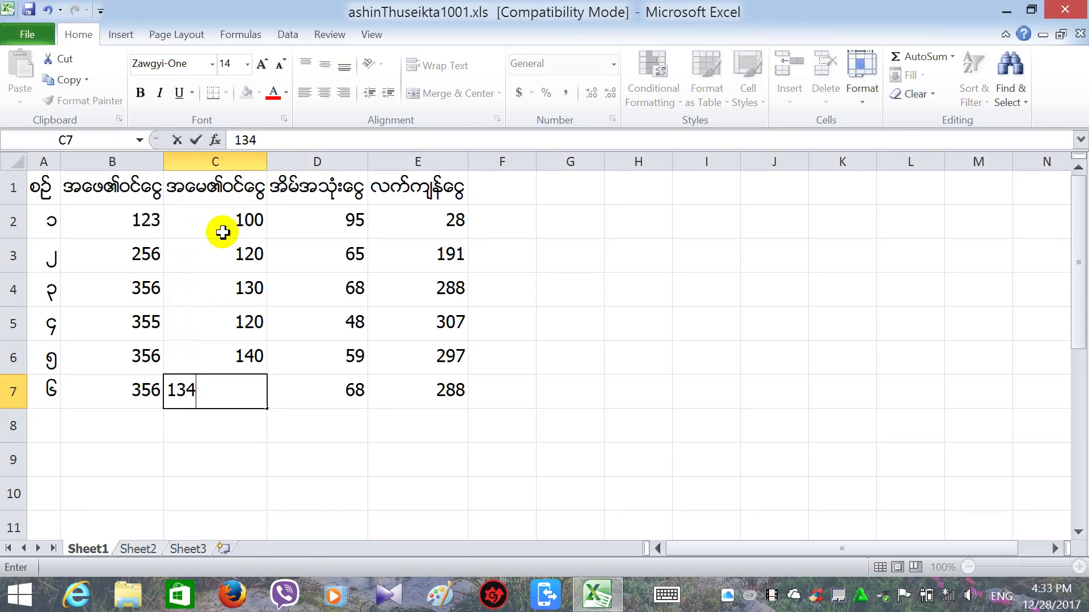
pyautogui.press('Return')
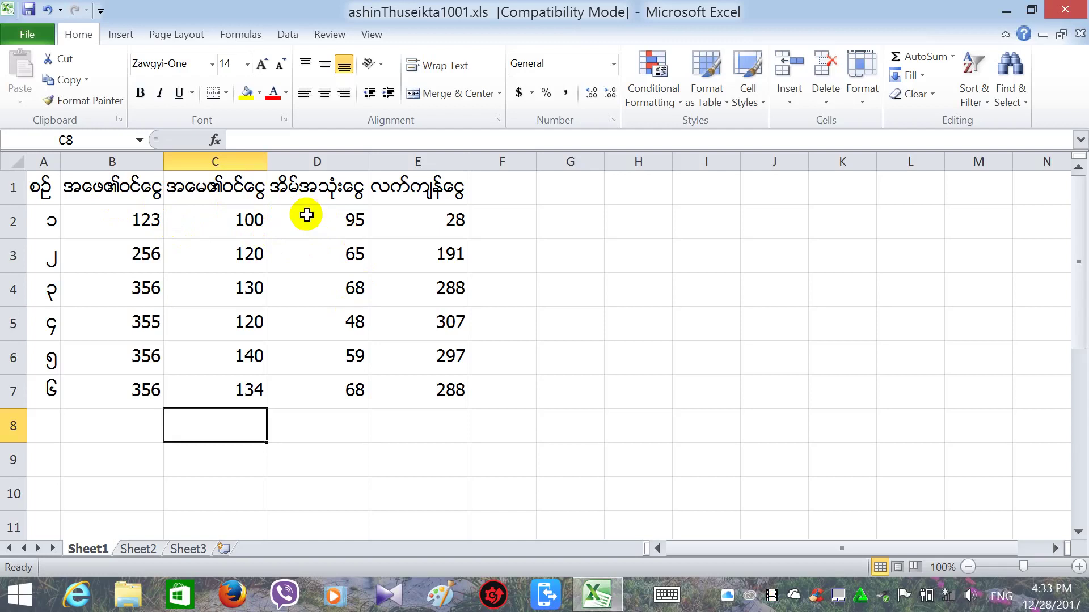
# Insert a blank column D headed စုစုပေါင်းဝင်ငွေ (total income) and widen it to fit
pyautogui.click(287, 167)
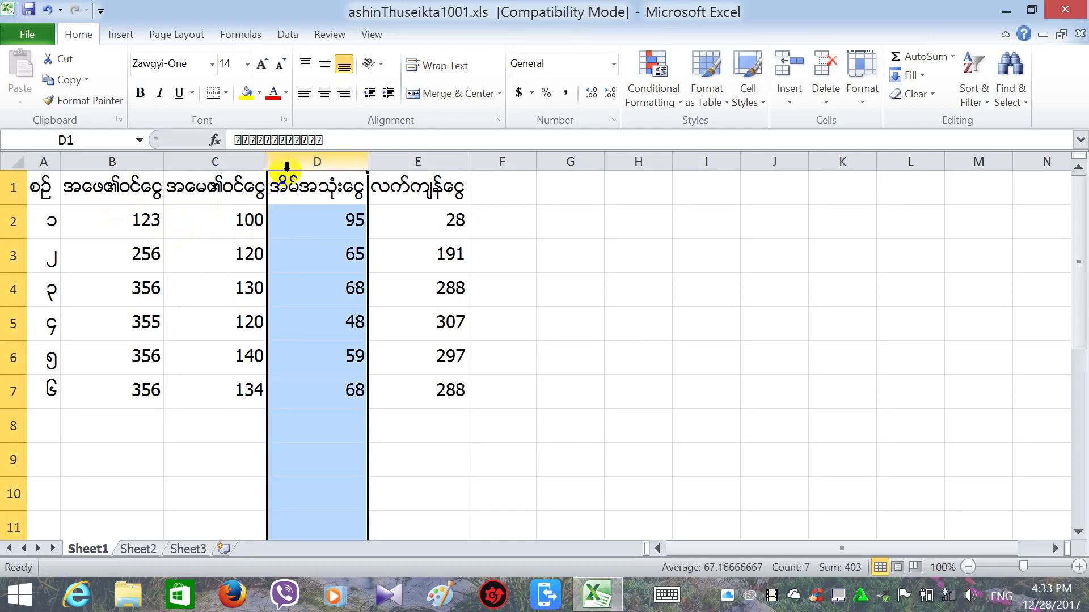
pyautogui.rightClick(287, 166)
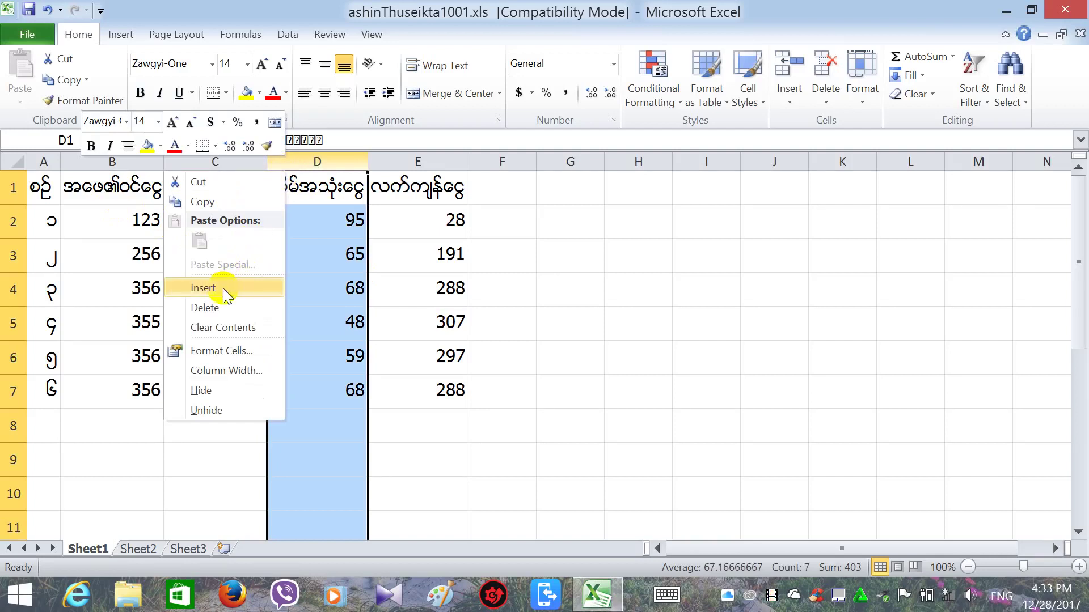
pyautogui.click(326, 160)
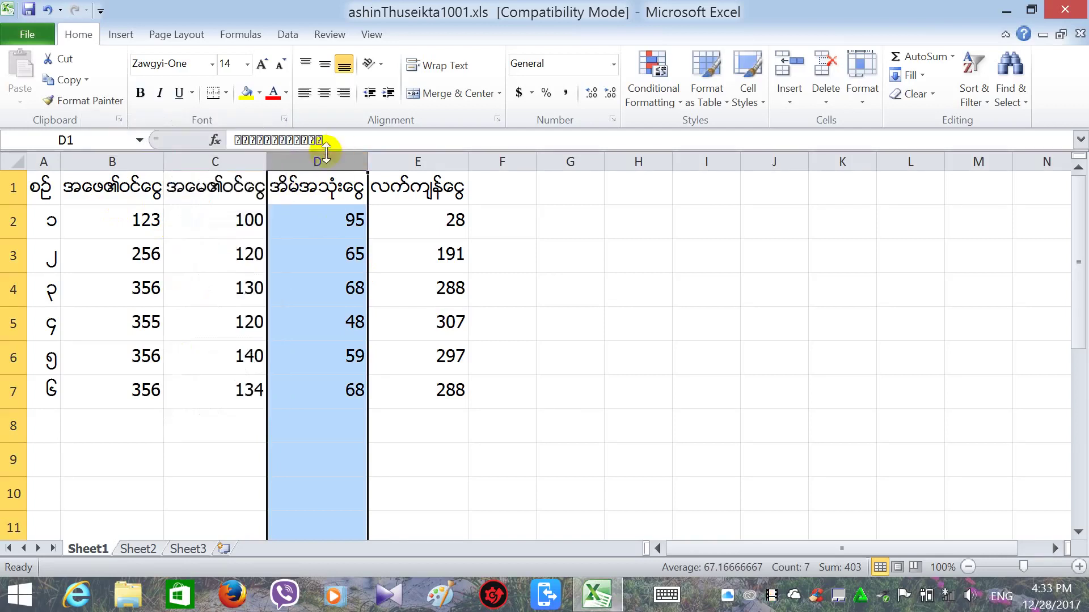
pyautogui.click(788, 91)
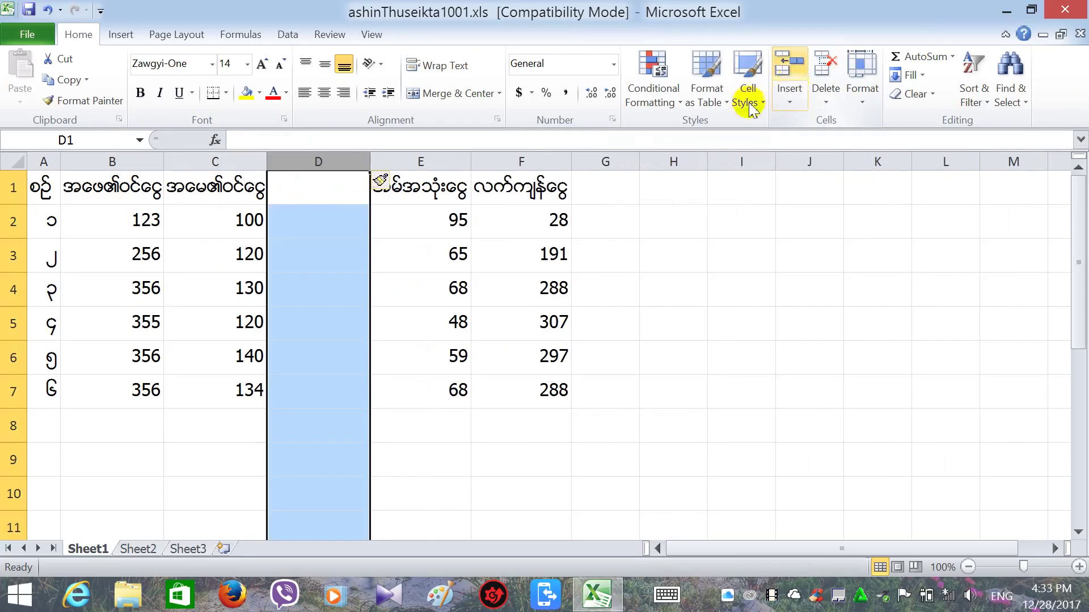
pyautogui.click(309, 187)
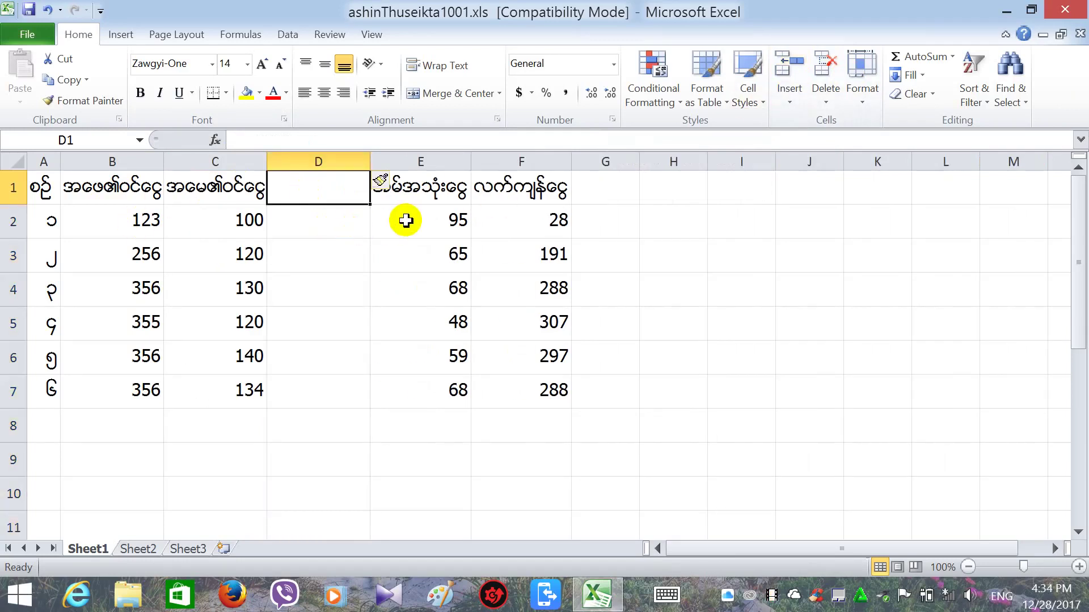
pyautogui.write('စုေ')
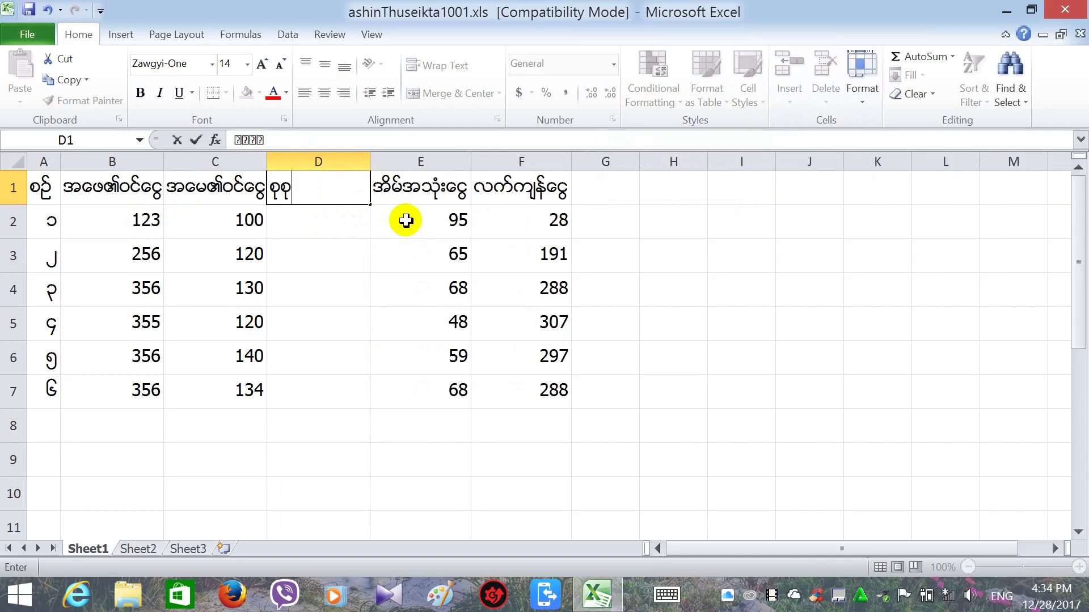
pyautogui.write('ပါင္း')
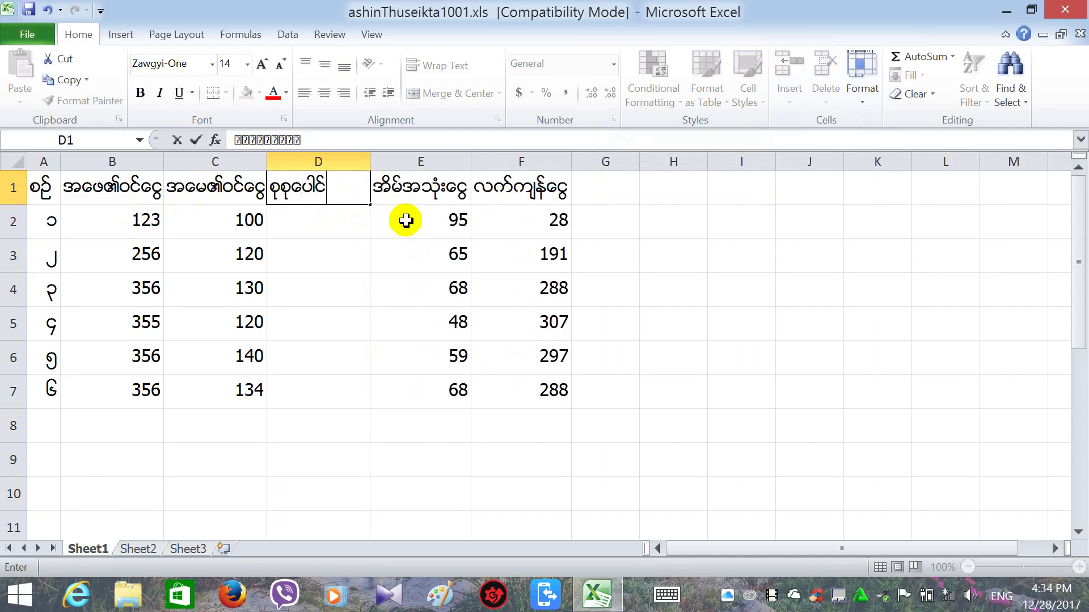
pyautogui.write('ဝင္ေငါ')
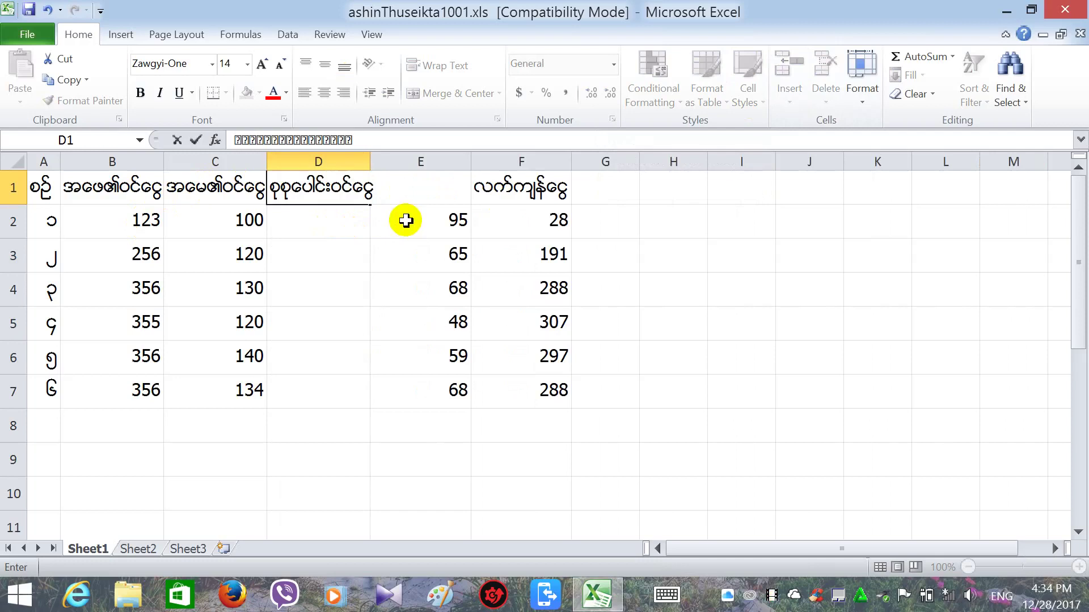
pyautogui.click(351, 249)
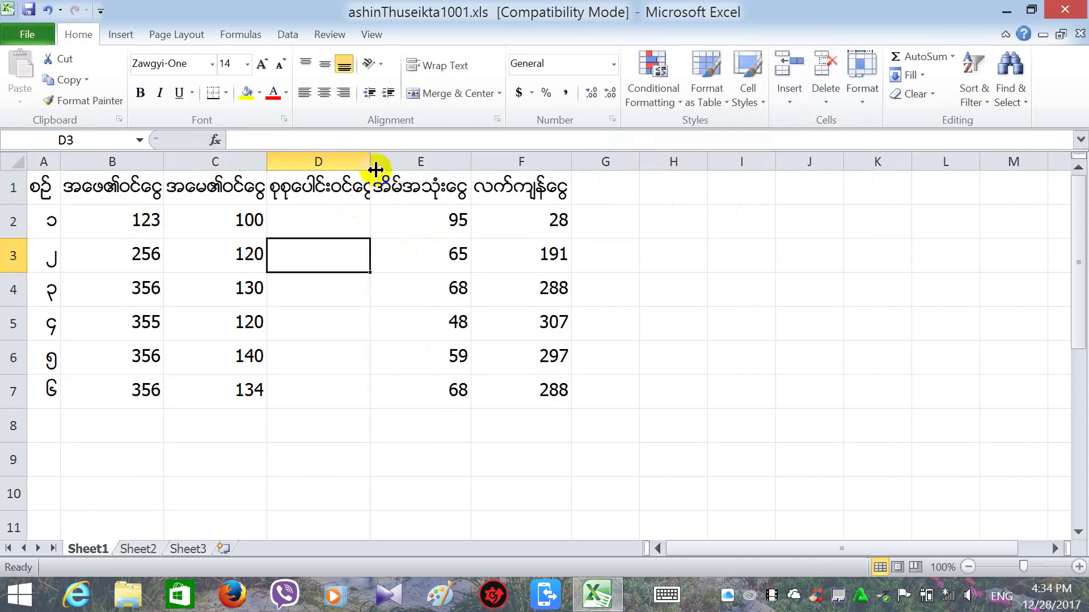
pyautogui.moveTo(372, 168); pyautogui.dragTo(383, 167)
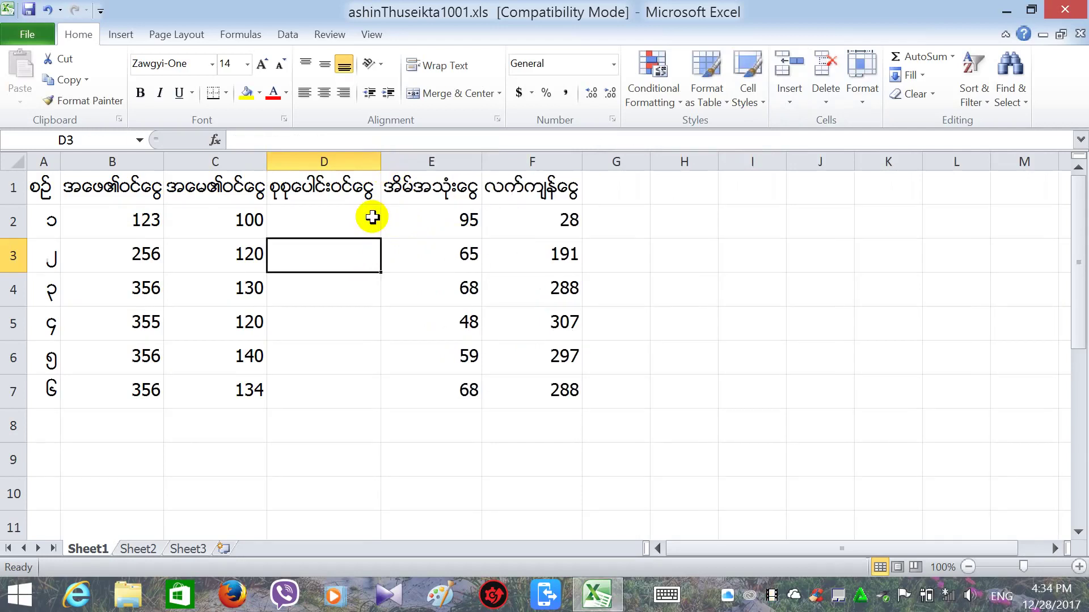
# Enter =B2+C2 in D2 so the first row's total income shows 223
pyautogui.click(371, 217)
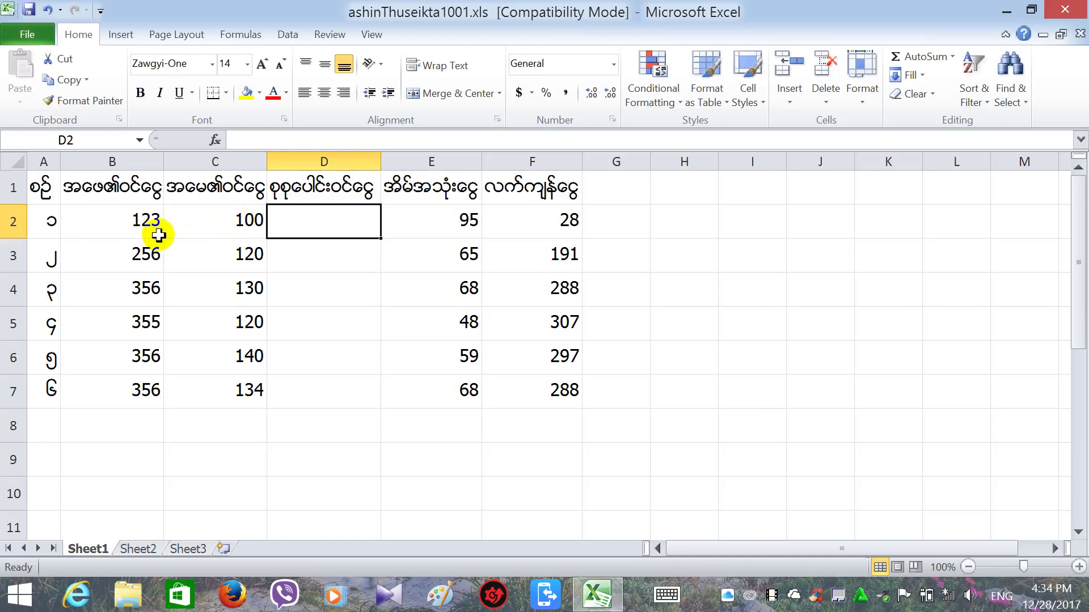
pyautogui.click(244, 145)
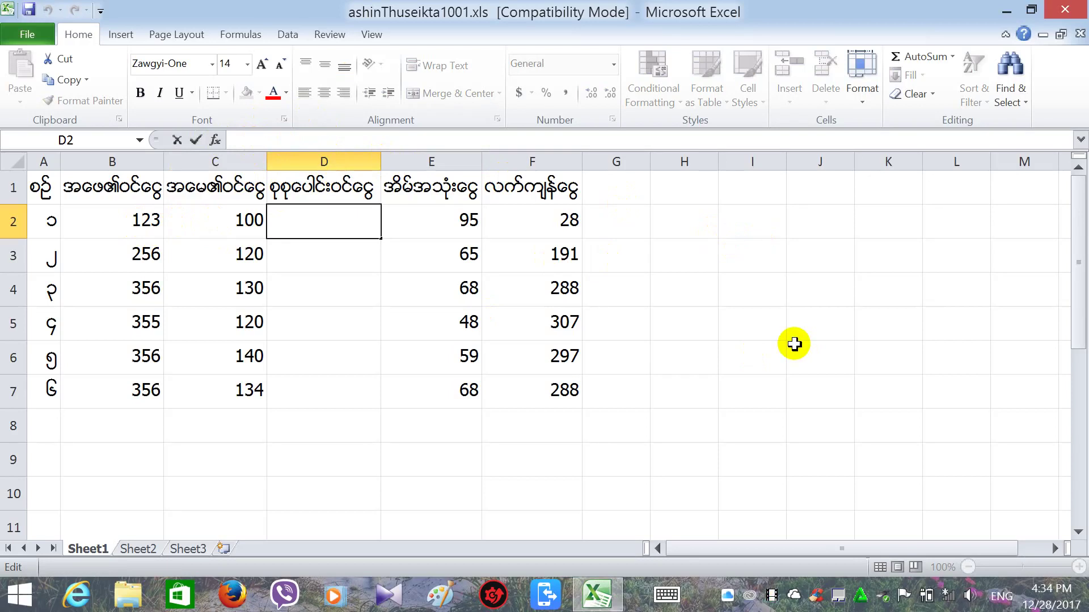
pyautogui.write('=')
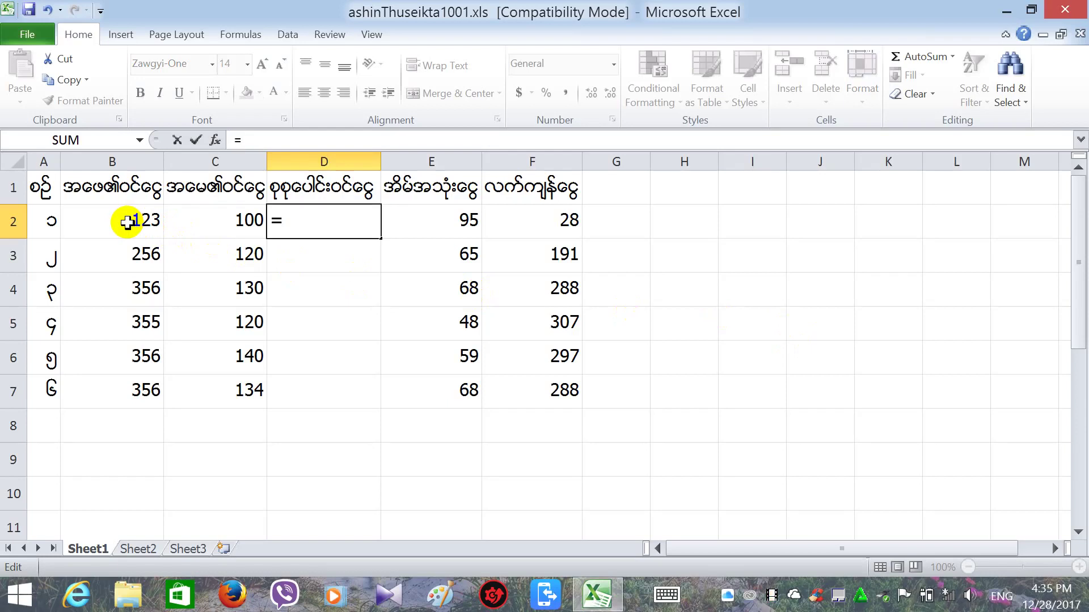
pyautogui.click(127, 223)
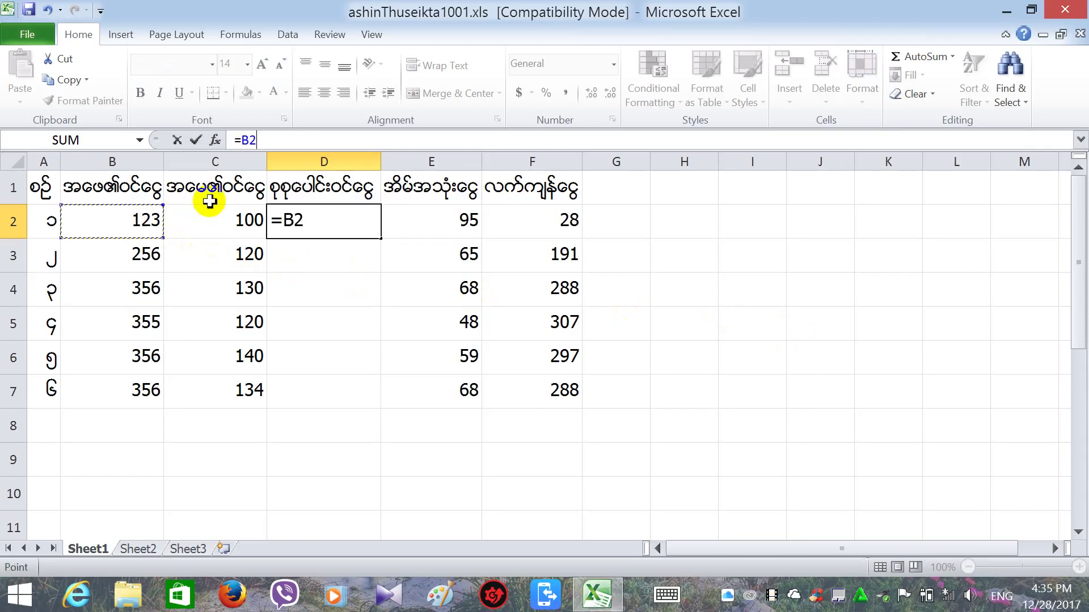
pyautogui.write('+')
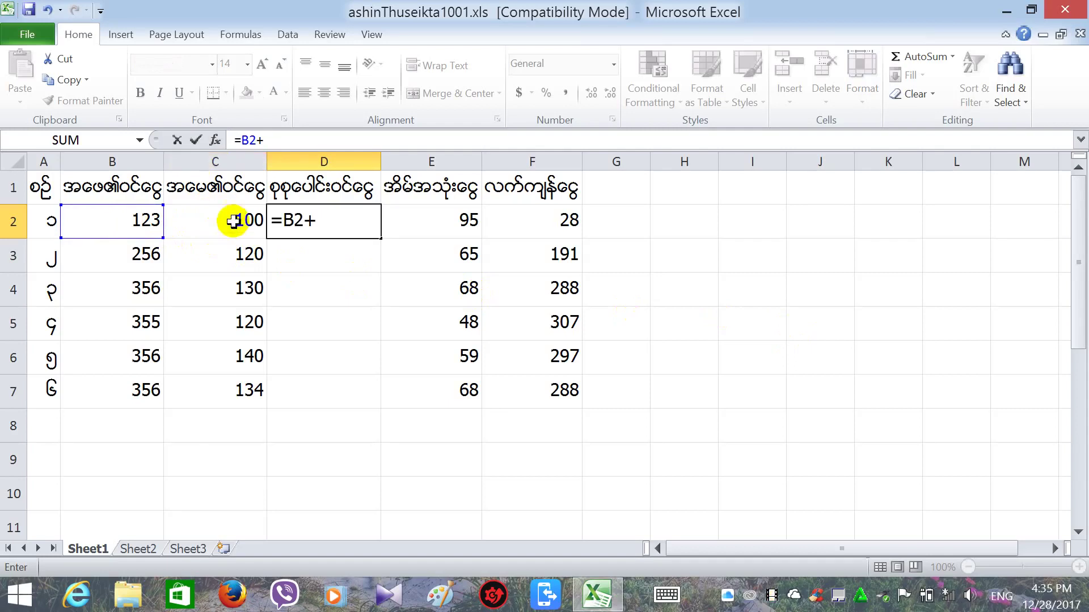
pyautogui.click(232, 220)
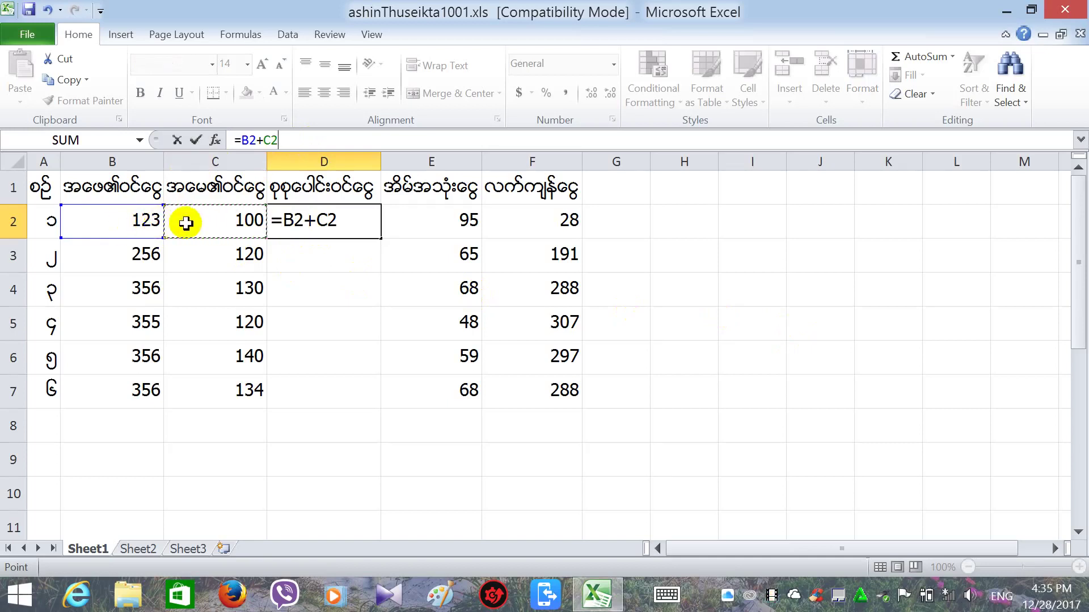
pyautogui.press('Return')
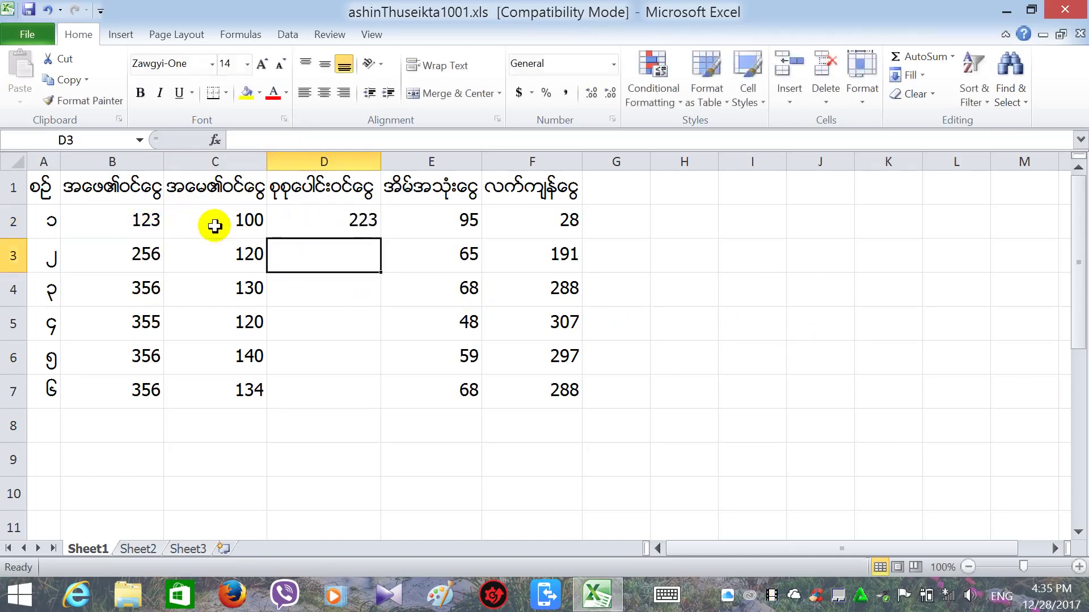
pyautogui.click(353, 227)
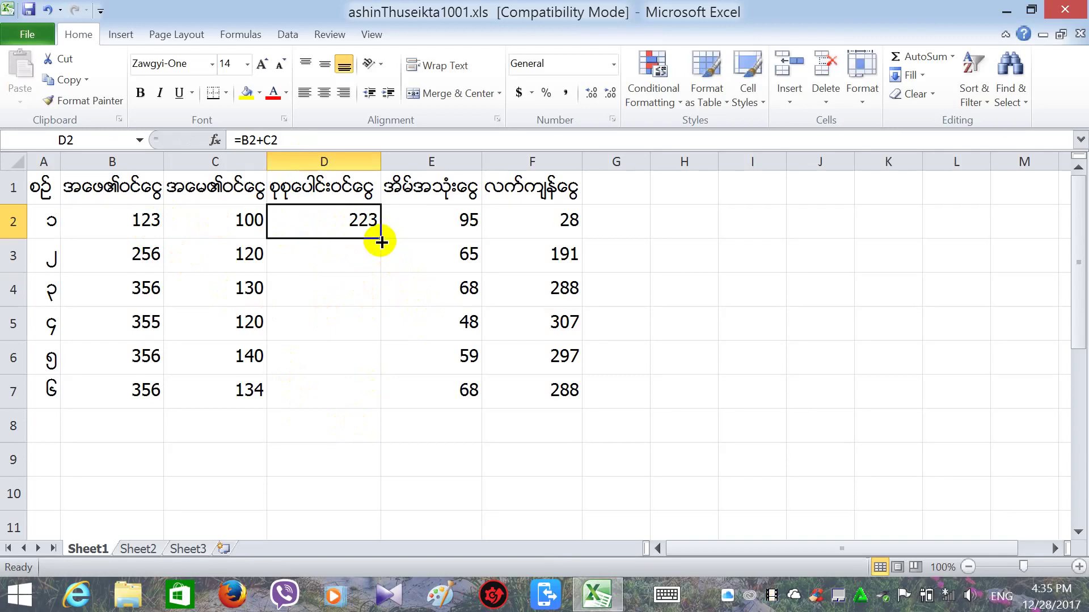
# Fill the D2 total formula down to D7, giving 376, 486, 475, 496 and 490
pyautogui.moveTo(380, 242); pyautogui.dragTo(380, 372)
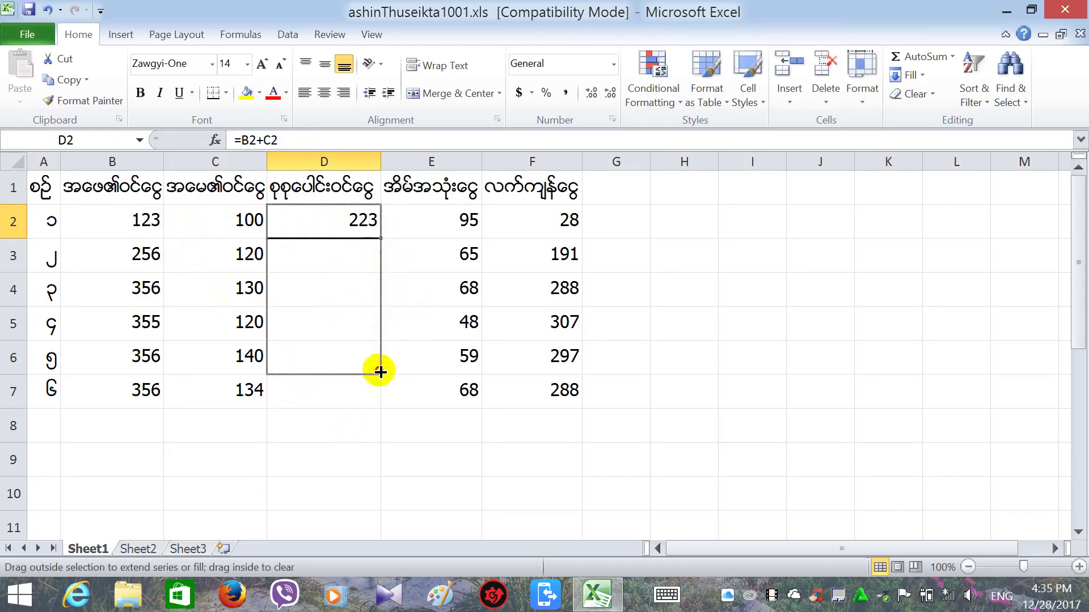
pyautogui.moveTo(380, 372); pyautogui.dragTo(378, 398)
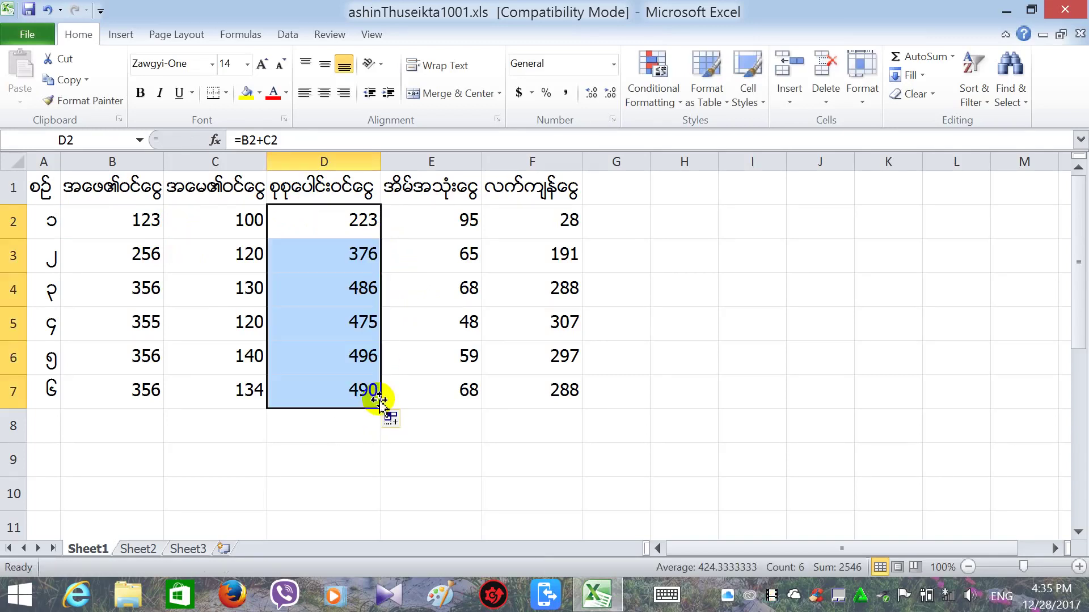
pyautogui.click(349, 424)
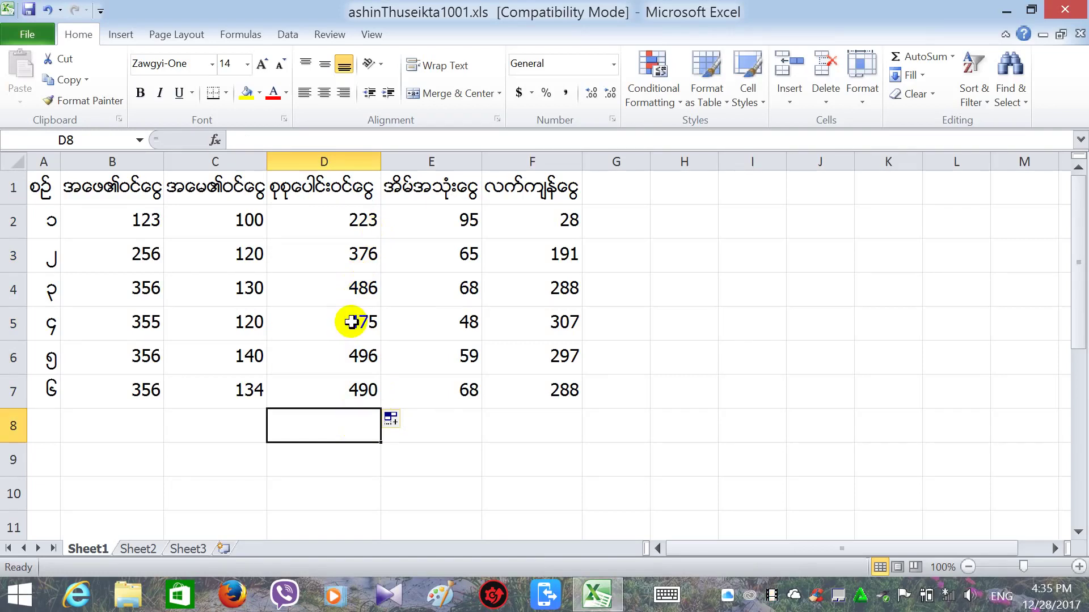
pyautogui.click(426, 314)
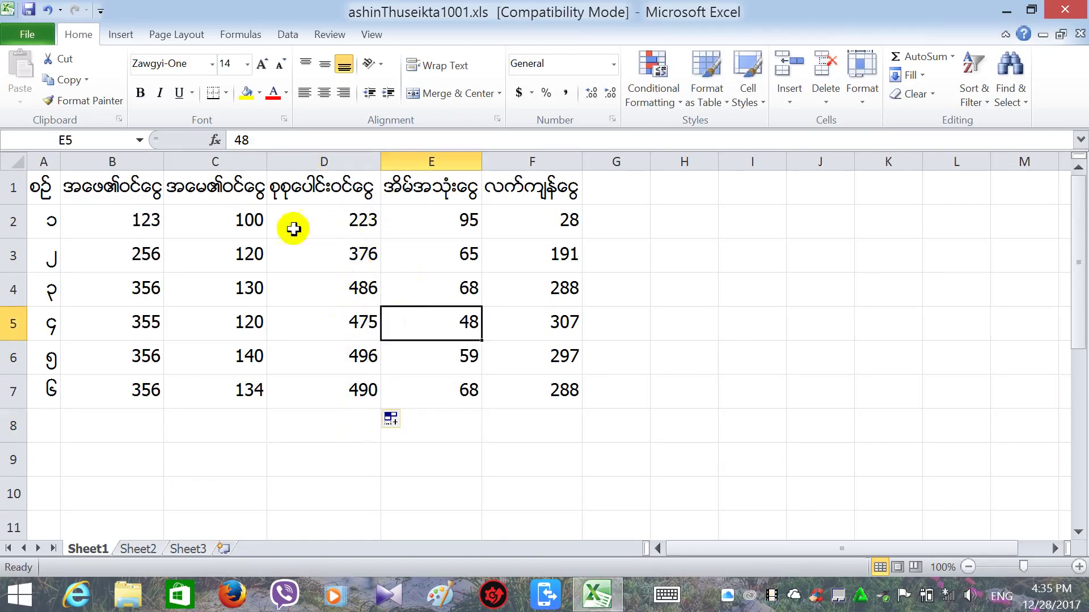
pyautogui.click(529, 227)
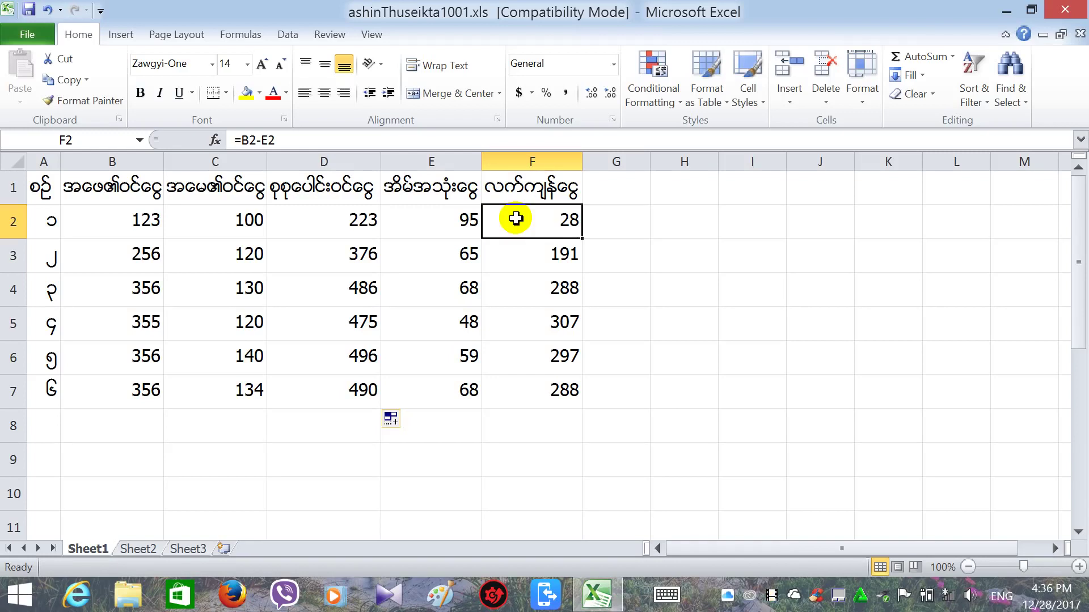
# Delete the old remaining-balance values in F2:F7
pyautogui.moveTo(516, 219); pyautogui.dragTo(550, 398)
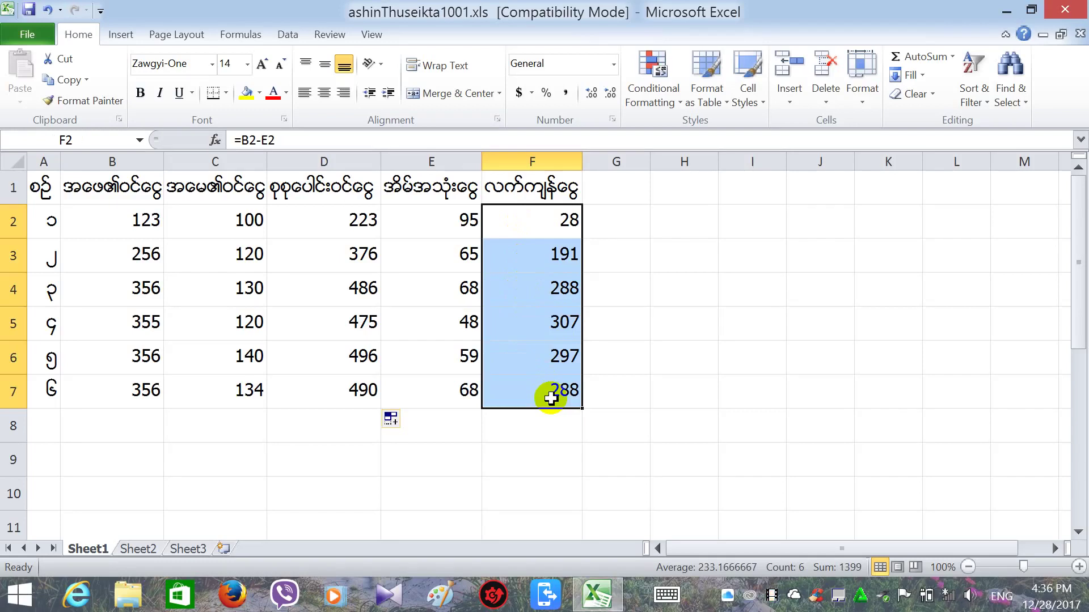
pyautogui.press('Delete')
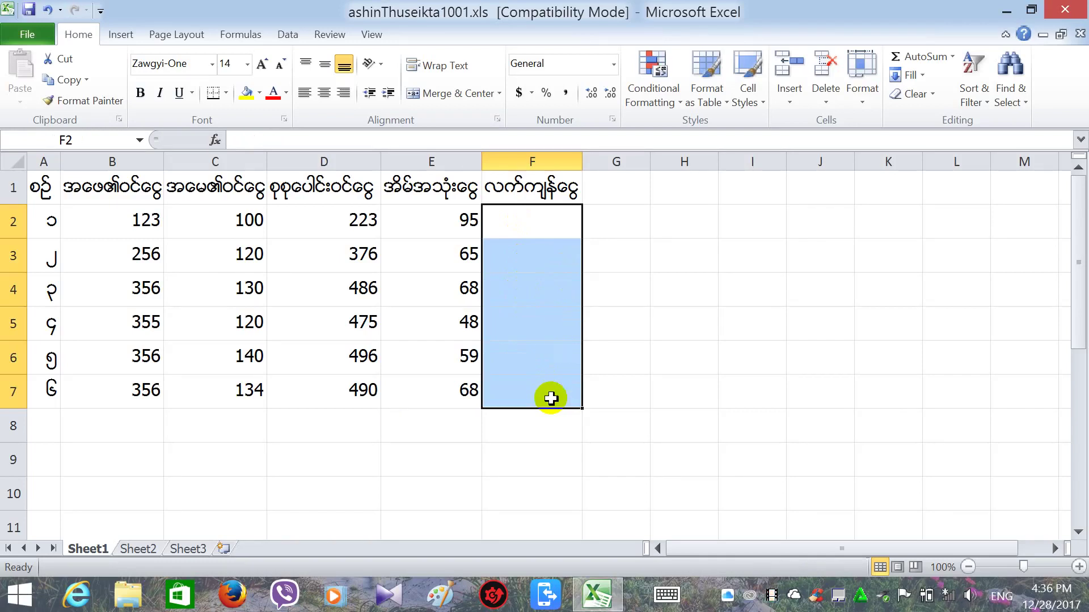
pyautogui.click(553, 436)
pyautogui.click(511, 216)
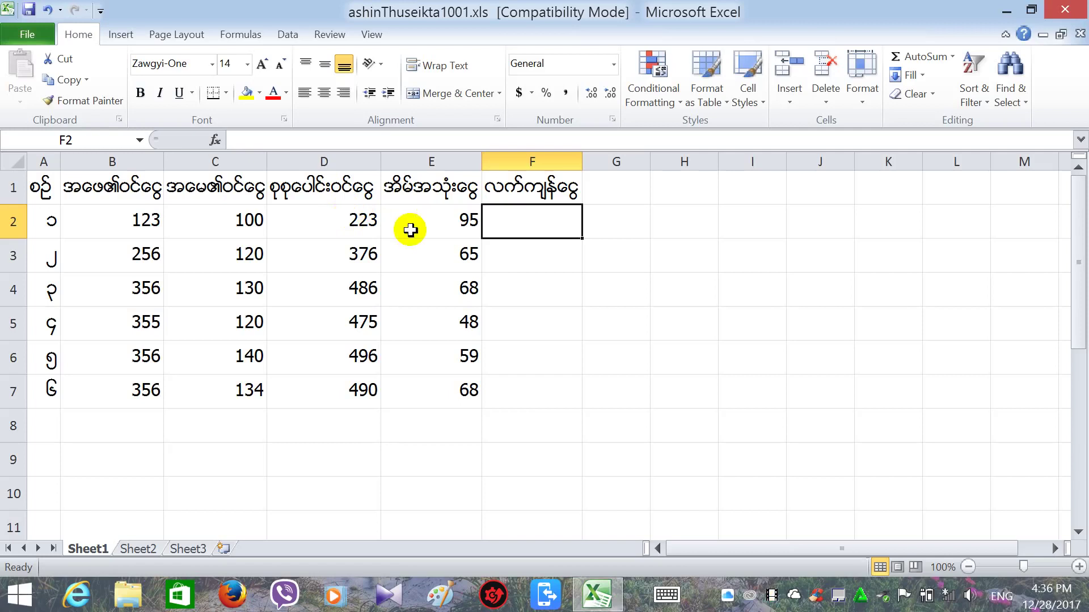
# Enter =D2-E2 in F2 so the first remaining amount shows 128
pyautogui.click(257, 137)
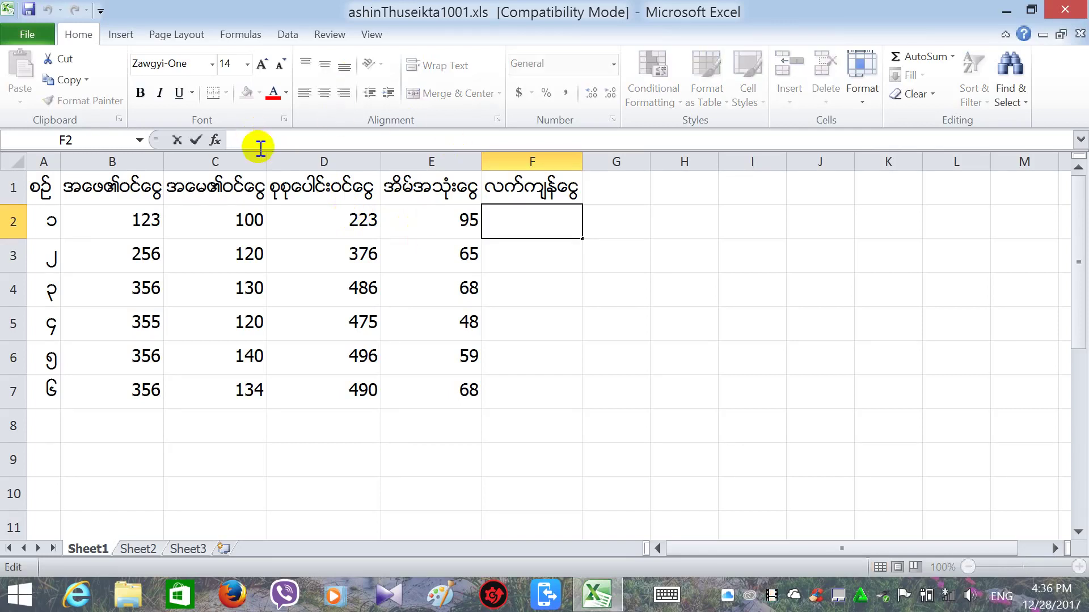
pyautogui.write('=')
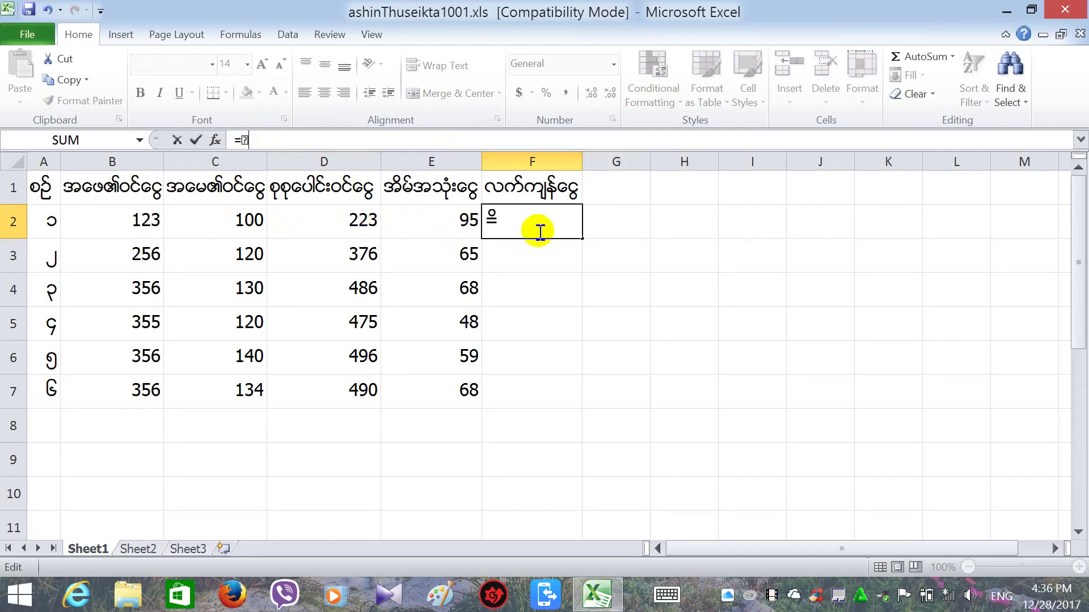
pyautogui.write('d')
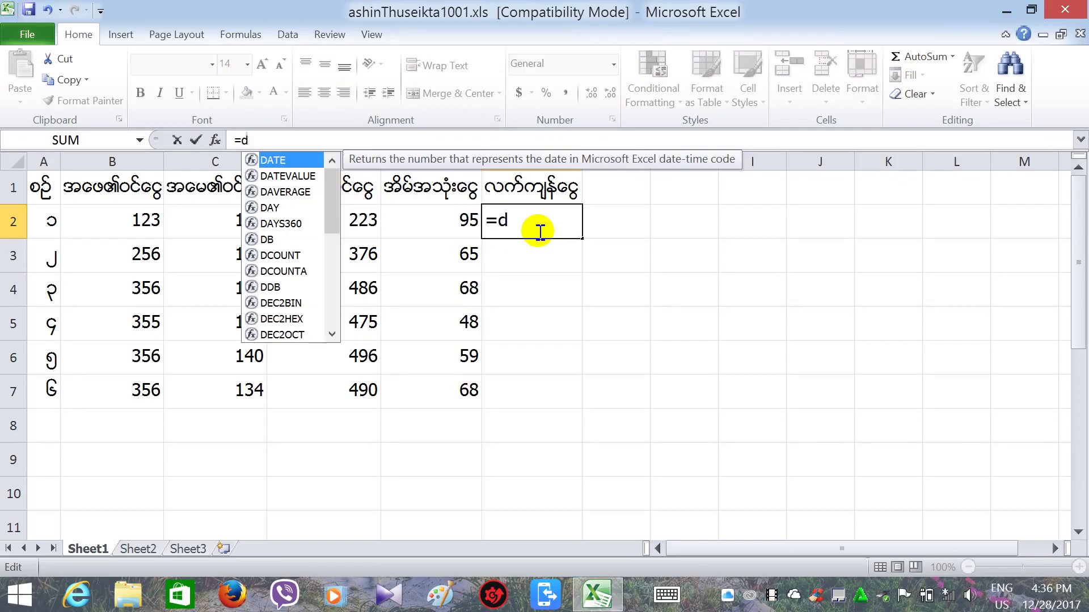
pyautogui.write('2-')
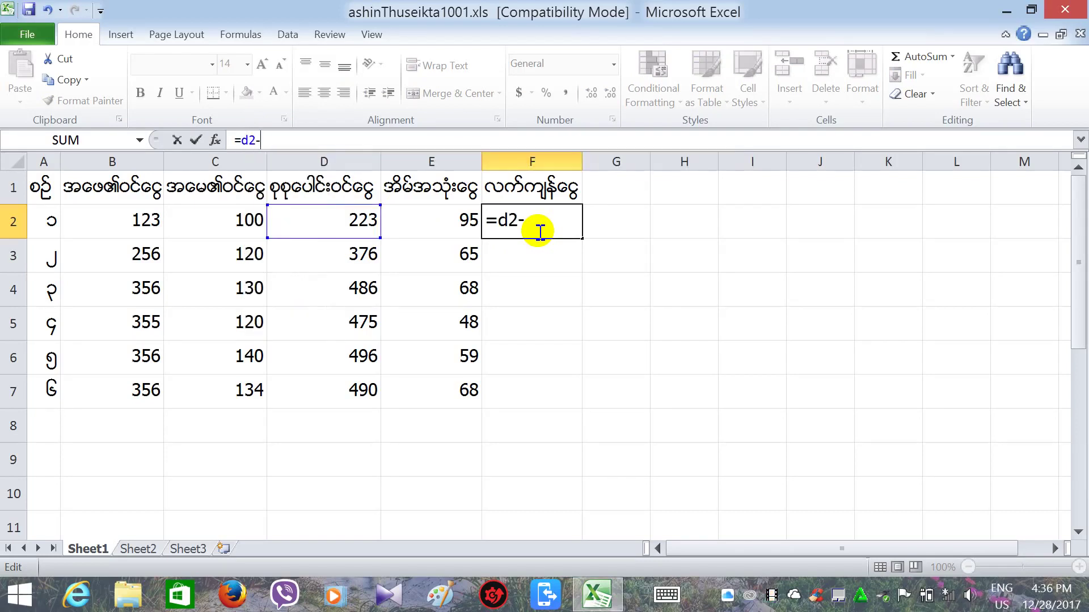
pyautogui.write('e')
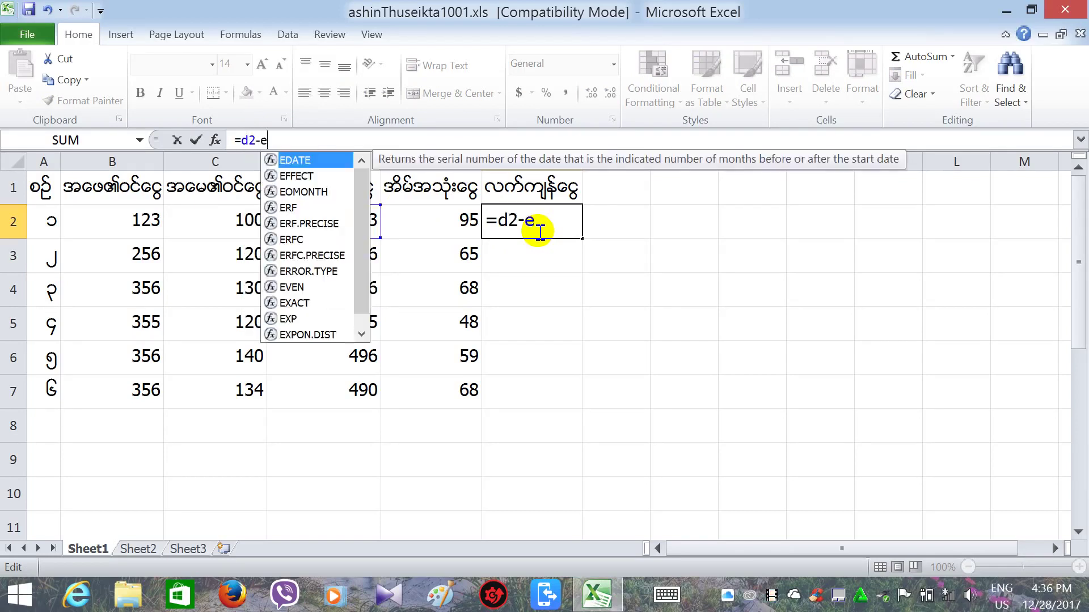
pyautogui.write('2')
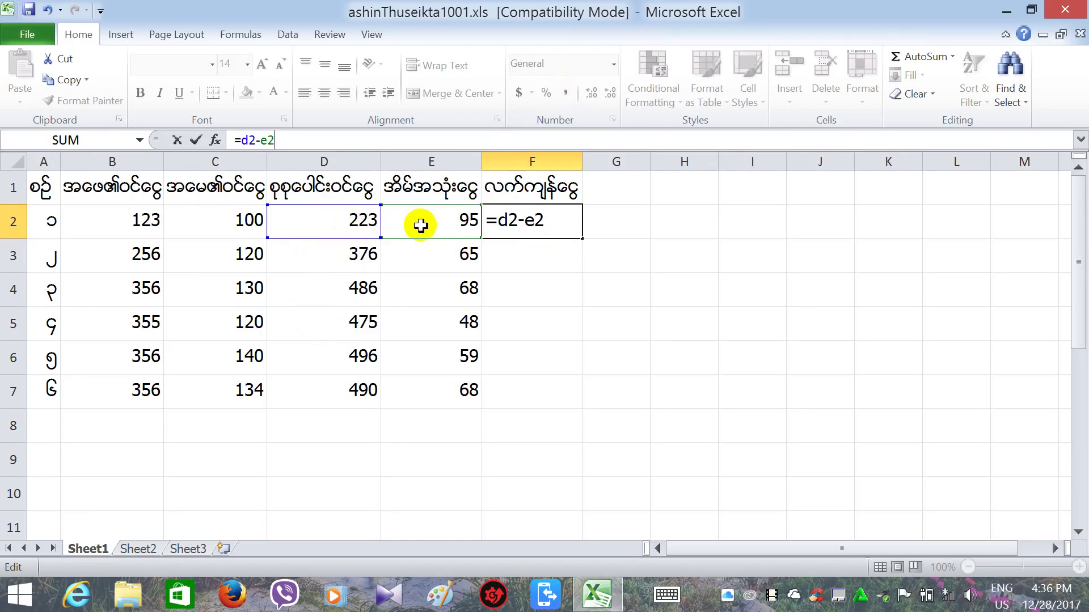
pyautogui.doubleClick(505, 219)
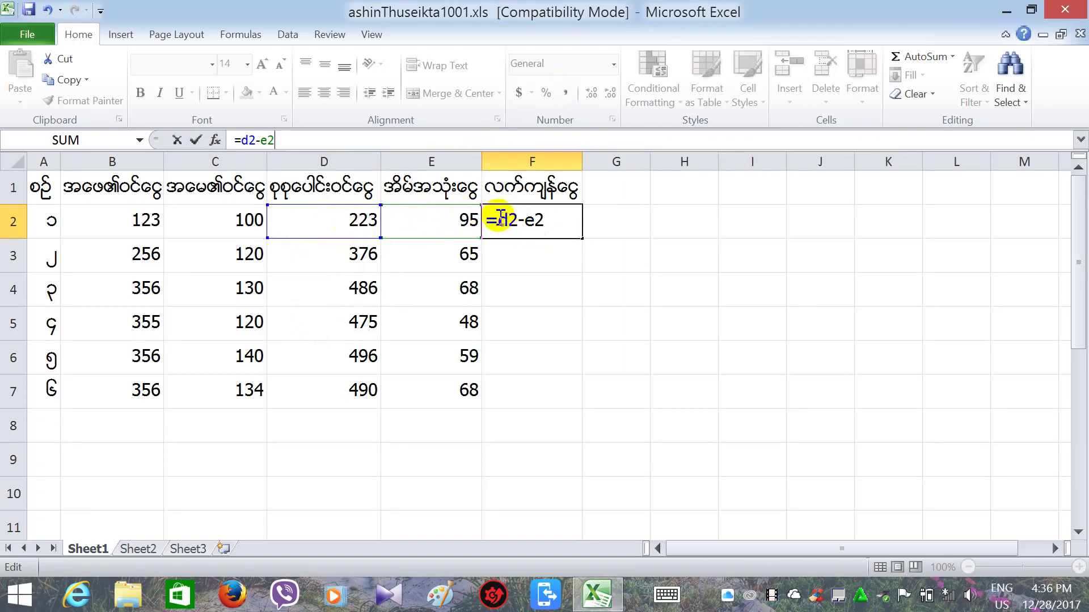
pyautogui.click(294, 141)
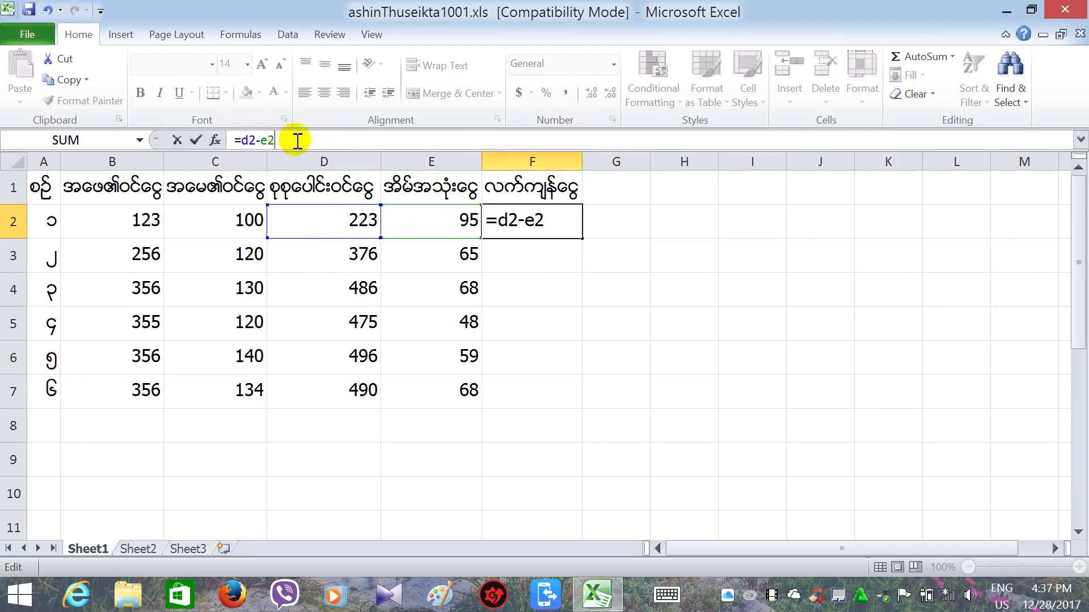
pyautogui.press('Return')
pyautogui.press('Down')
pyautogui.press('Down')
pyautogui.press('Down')
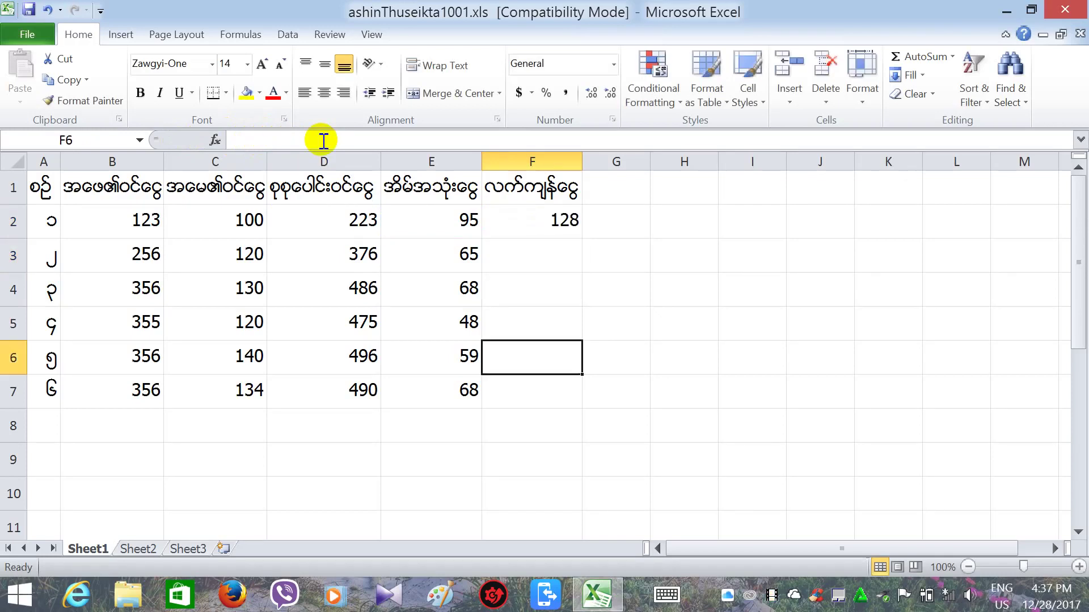
pyautogui.click(567, 222)
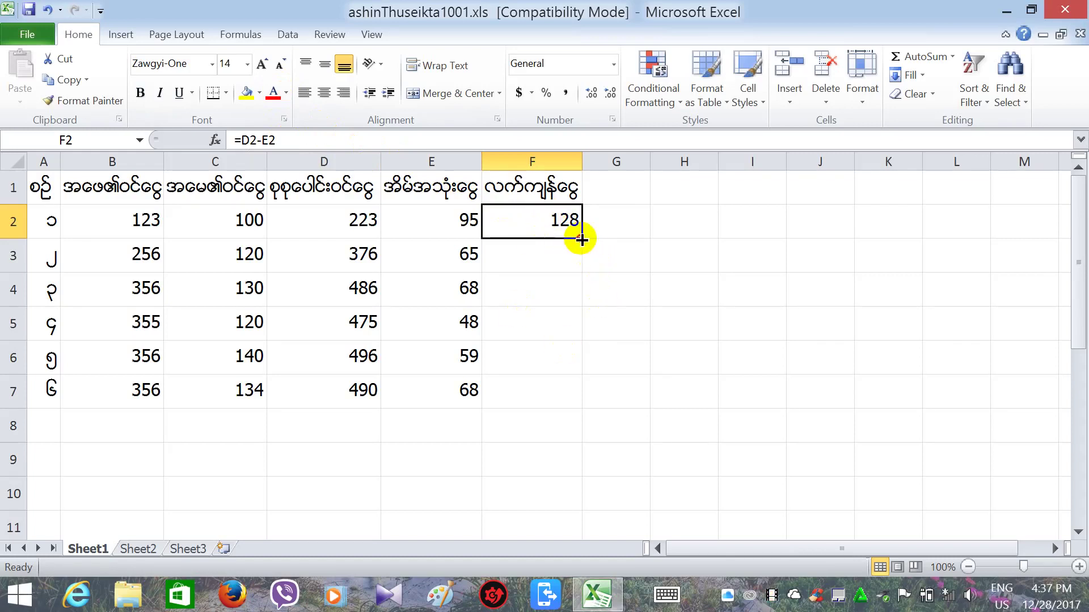
# Fill the F2 formula down to F7, giving 311, 418, 427, 437 and 422
pyautogui.moveTo(582, 240); pyautogui.dragTo(582, 411)
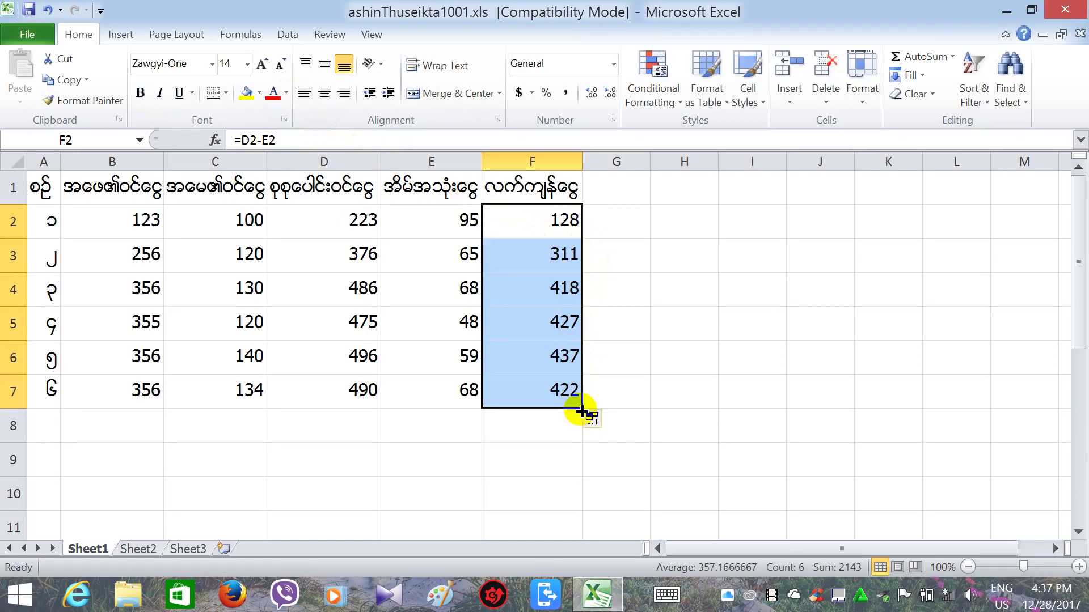
pyautogui.click(554, 423)
pyautogui.click(567, 217)
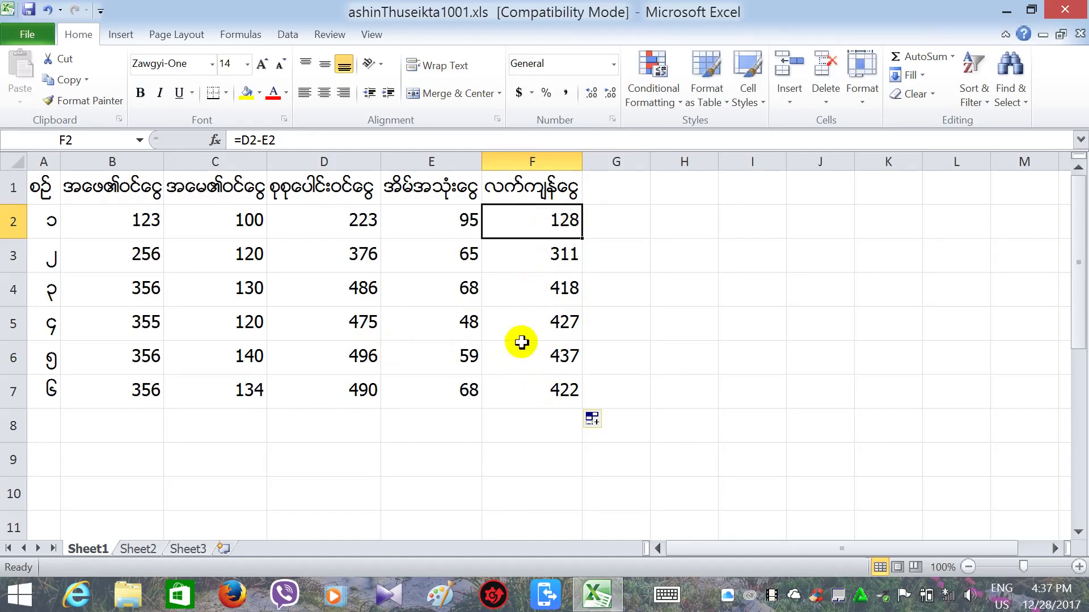
pyautogui.click(515, 422)
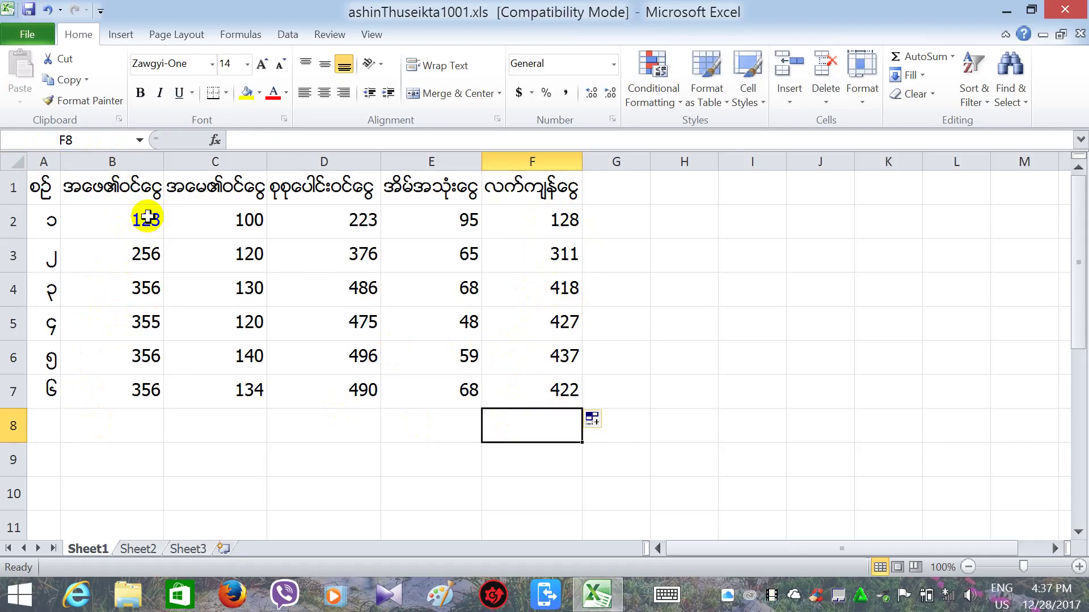
# Type the Burmese average label ပျှမ်းမျှ into G8, then select B2:B8 for averaging
pyautogui.click(148, 217)
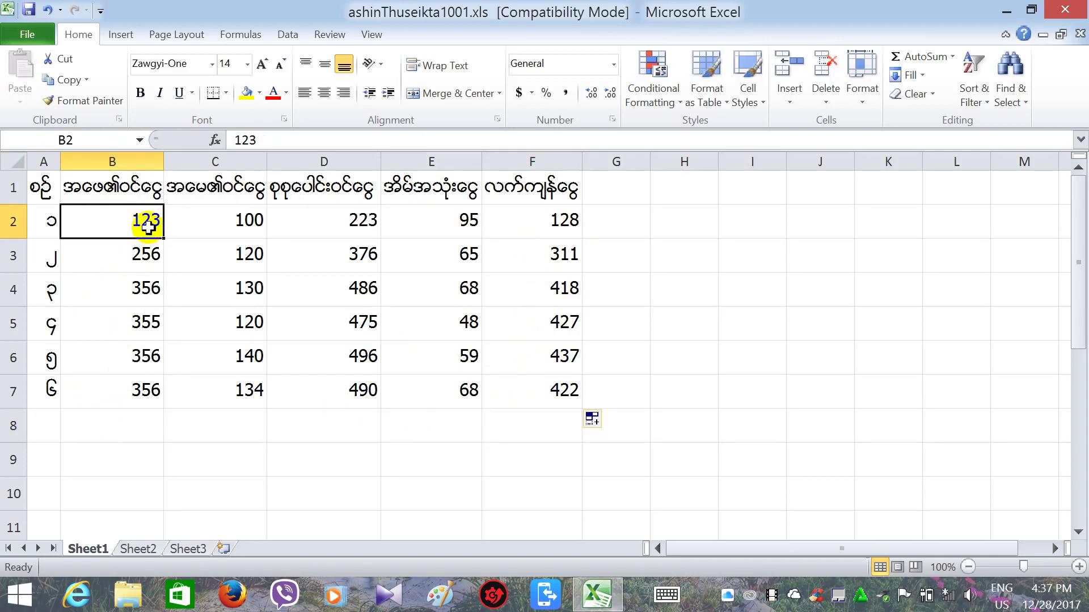
pyautogui.moveTo(148, 226); pyautogui.dragTo(148, 419)
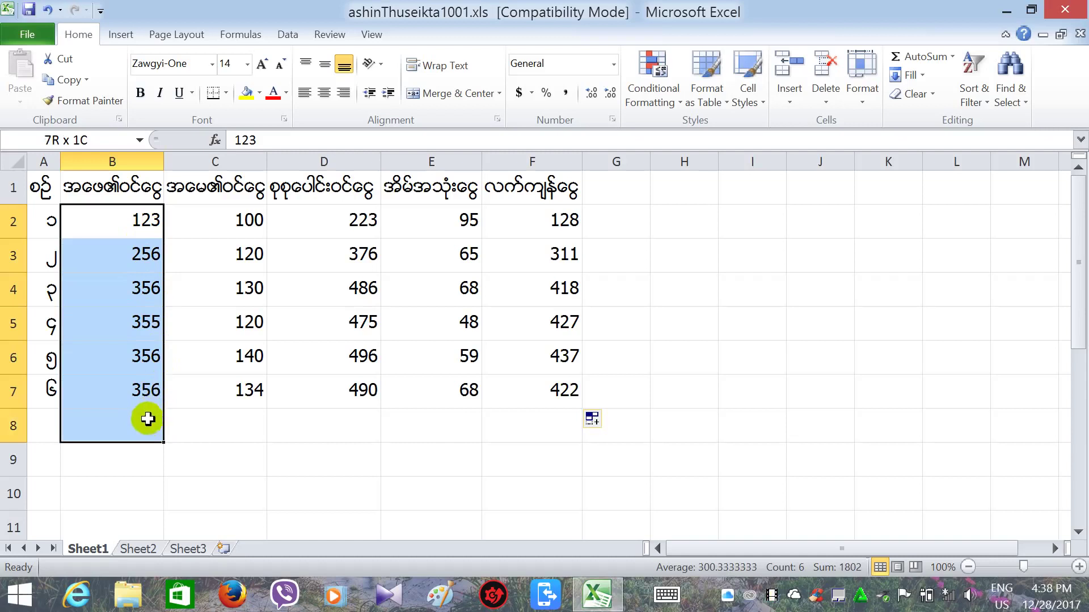
pyautogui.click(186, 423)
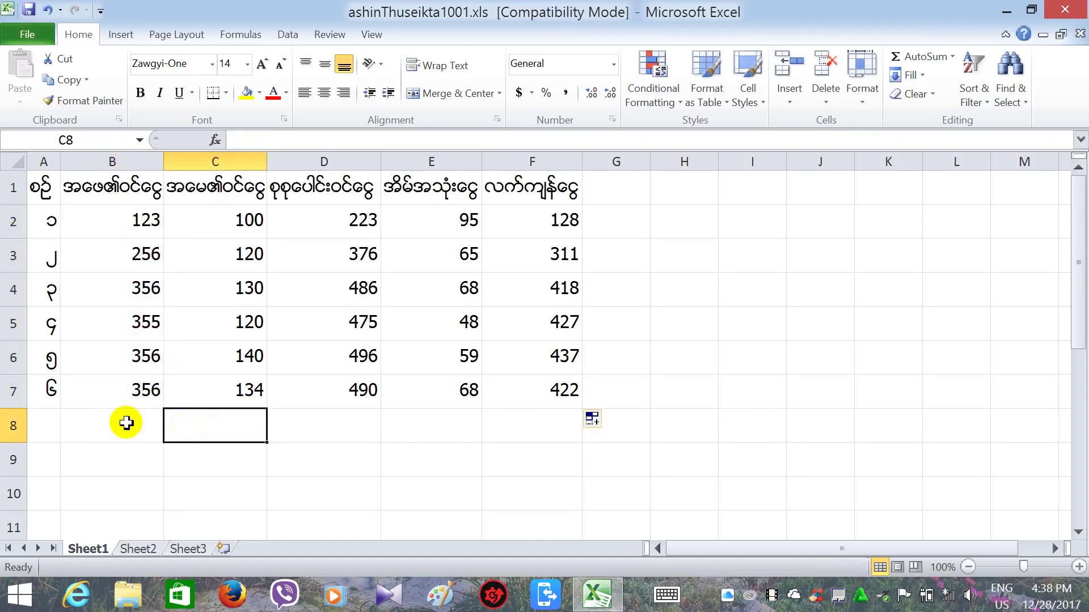
pyautogui.click(616, 434)
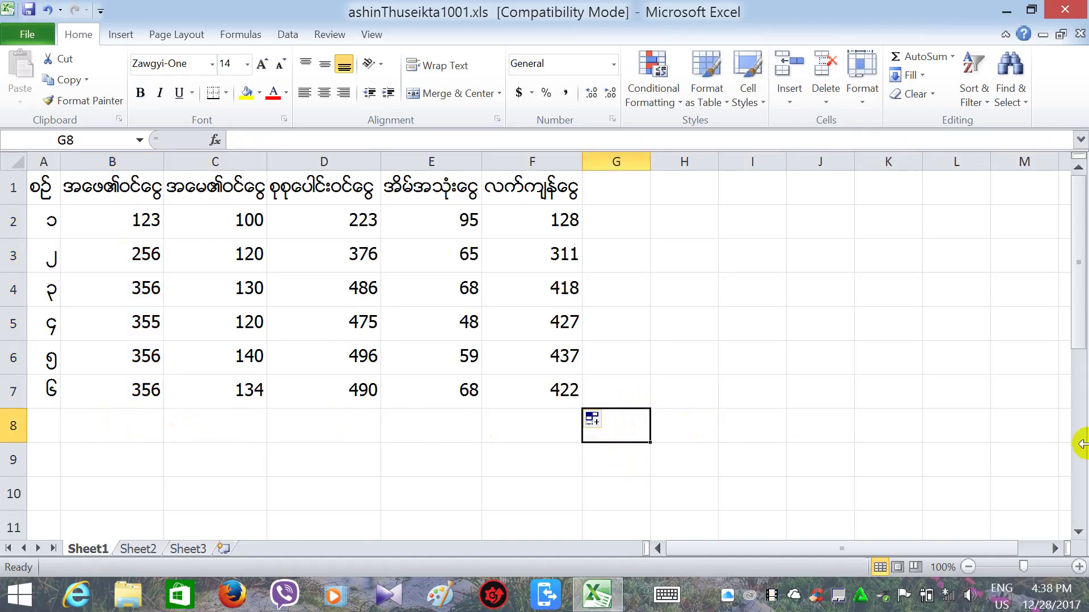
pyautogui.write('ပျမ်းမျှ')
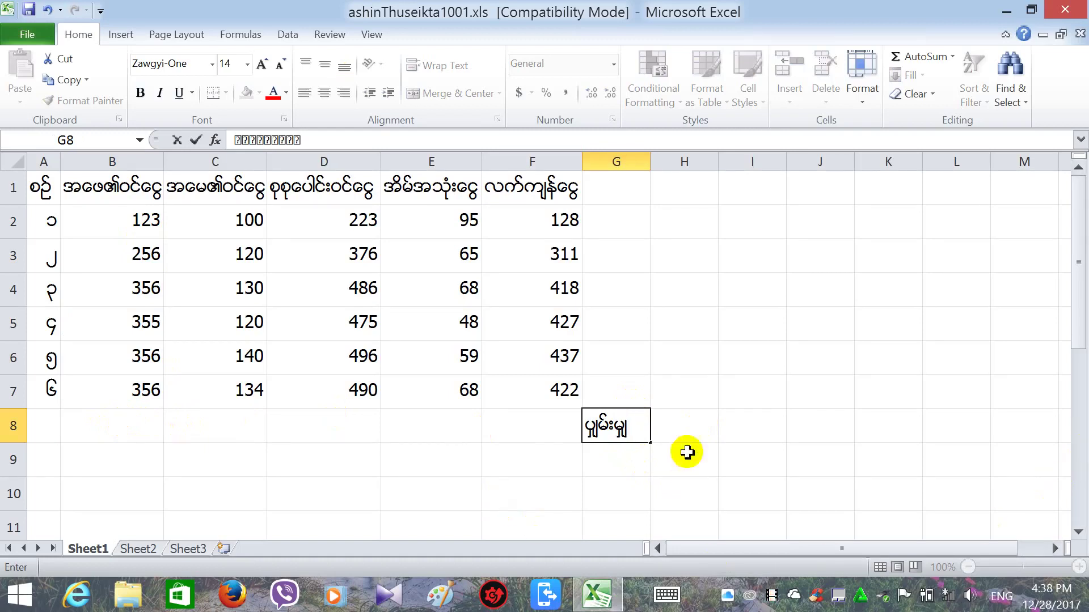
pyautogui.click(121, 423)
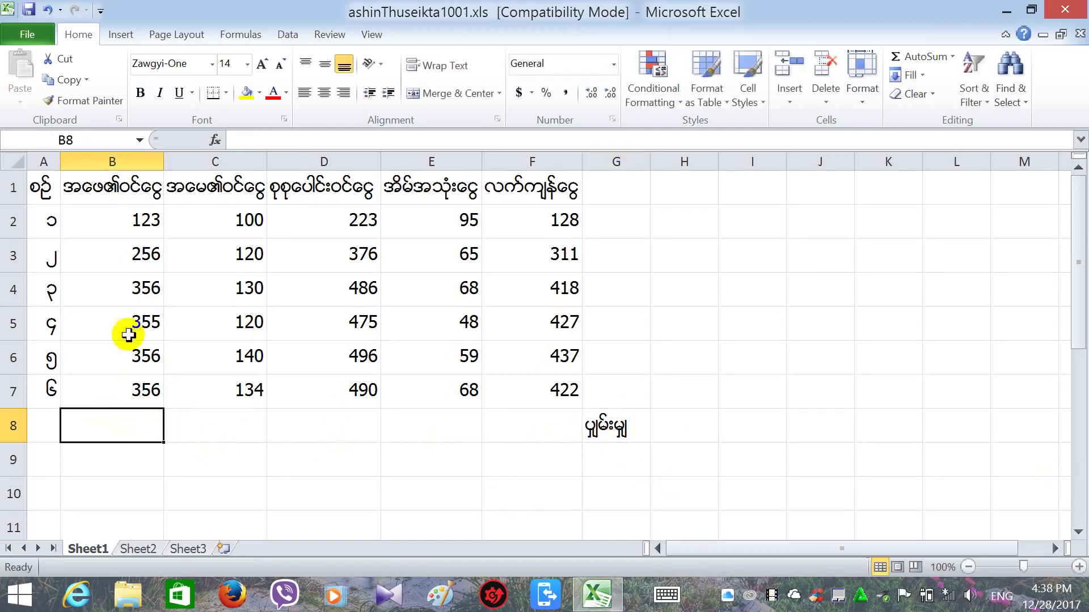
pyautogui.click(107, 230)
pyautogui.moveTo(108, 232); pyautogui.dragTo(136, 429)
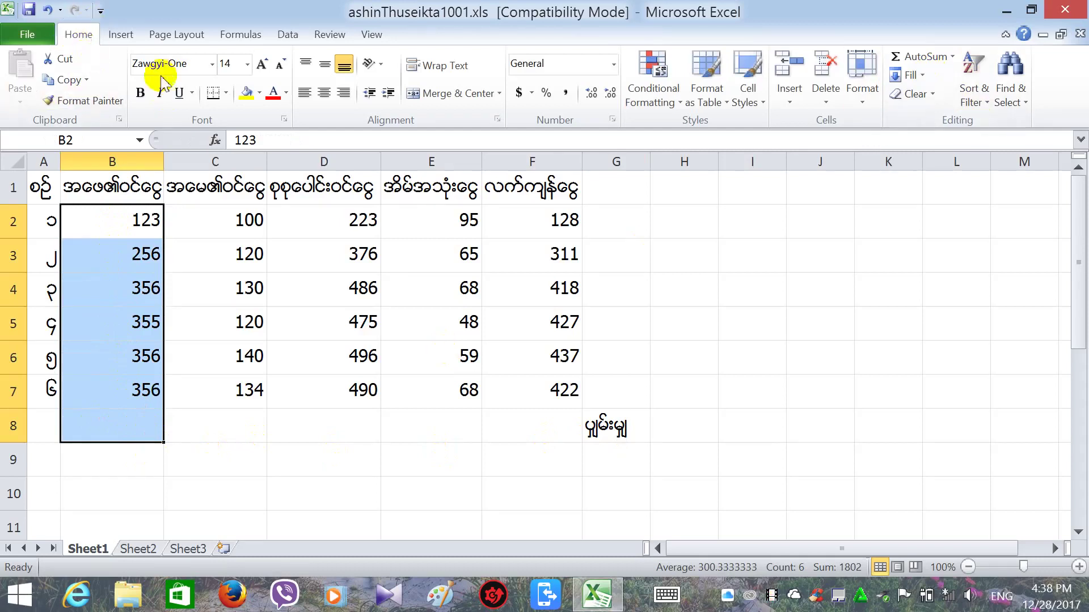
# Use AutoSum's Average to put 300.333333, the mean of B2:B7, into B8
pyautogui.click(121, 35)
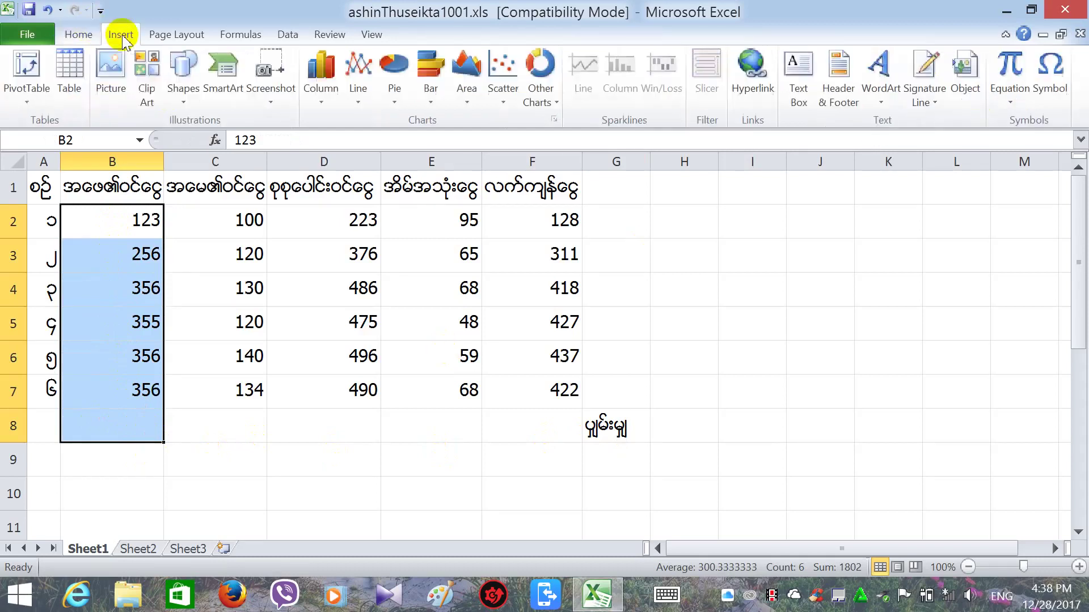
pyautogui.click(76, 36)
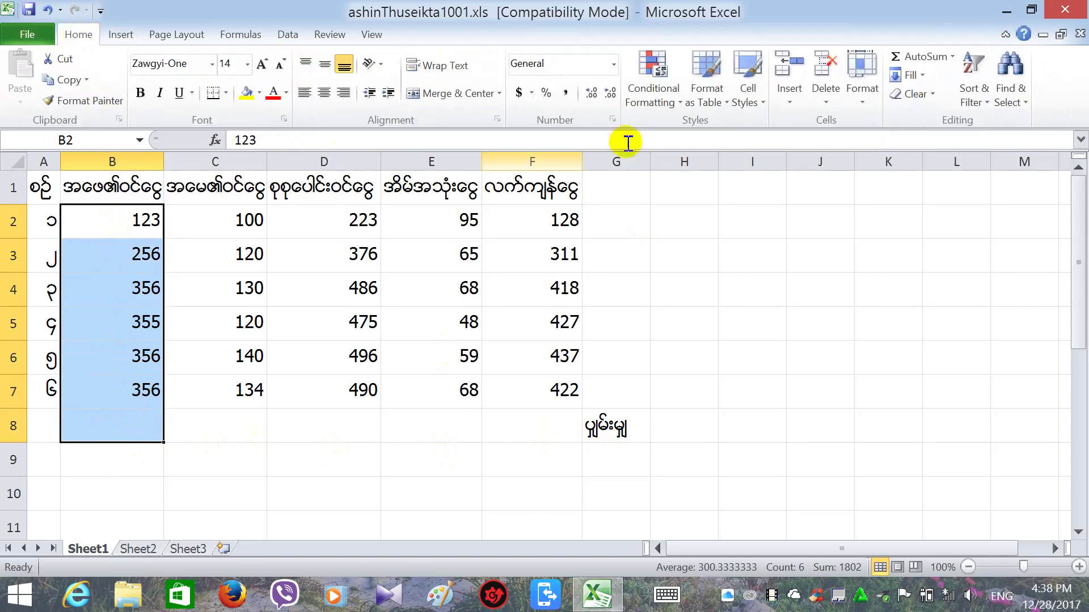
pyautogui.click(952, 57)
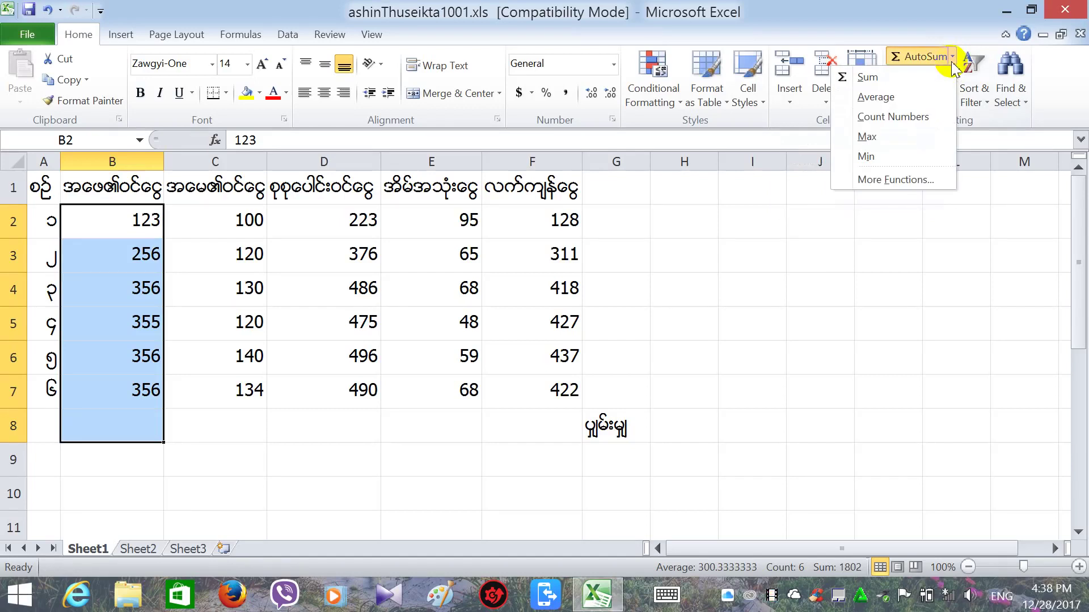
pyautogui.click(890, 97)
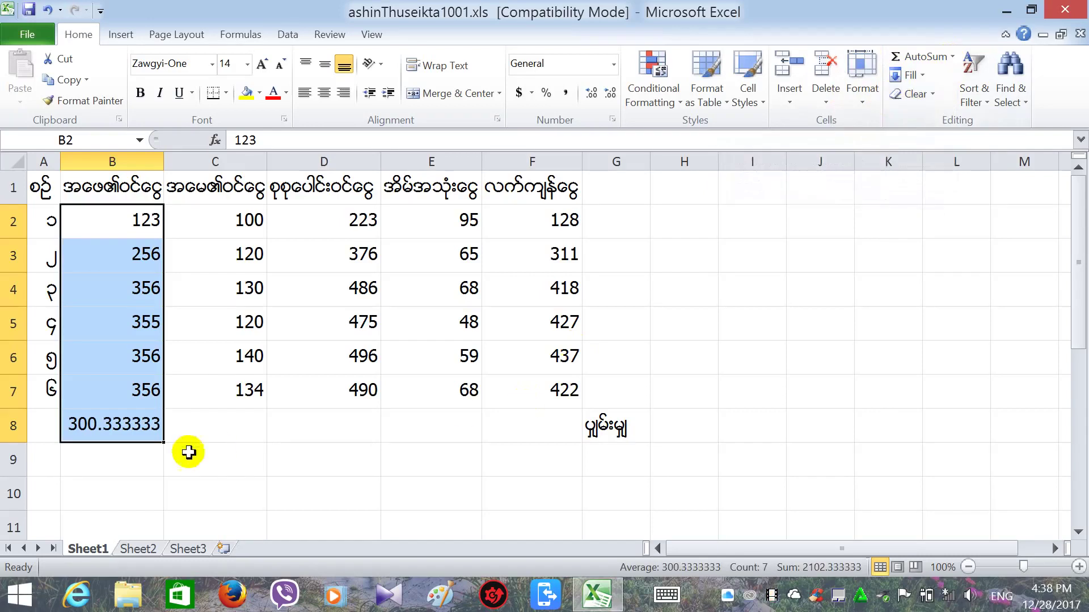
pyautogui.click(218, 426)
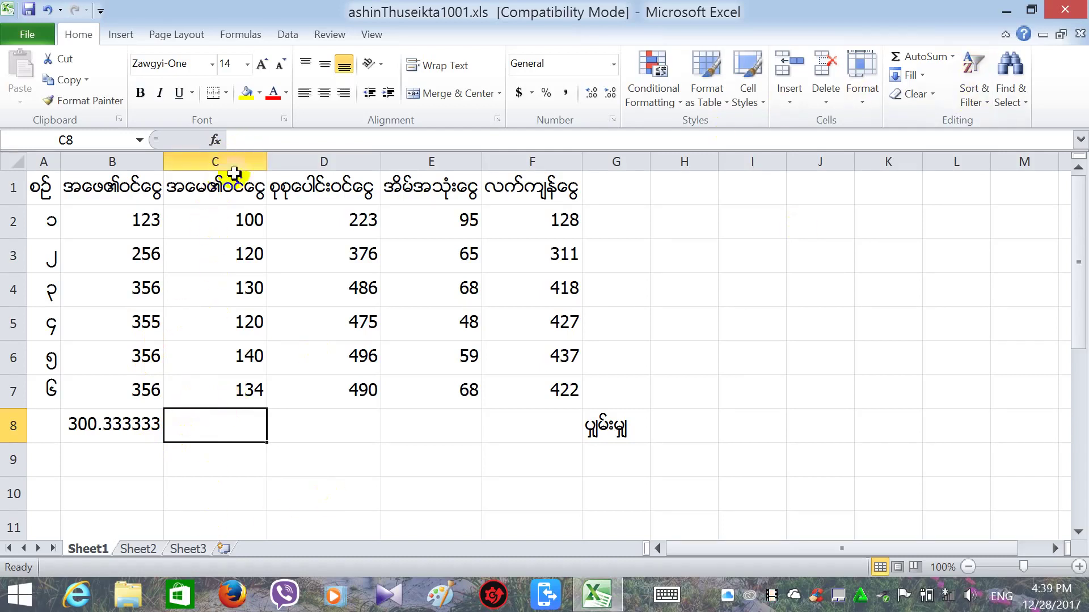
# Enter =AVERAGE(C2:C7) in C8 so it shows 124
pyautogui.click(245, 141)
pyautogui.write('=')
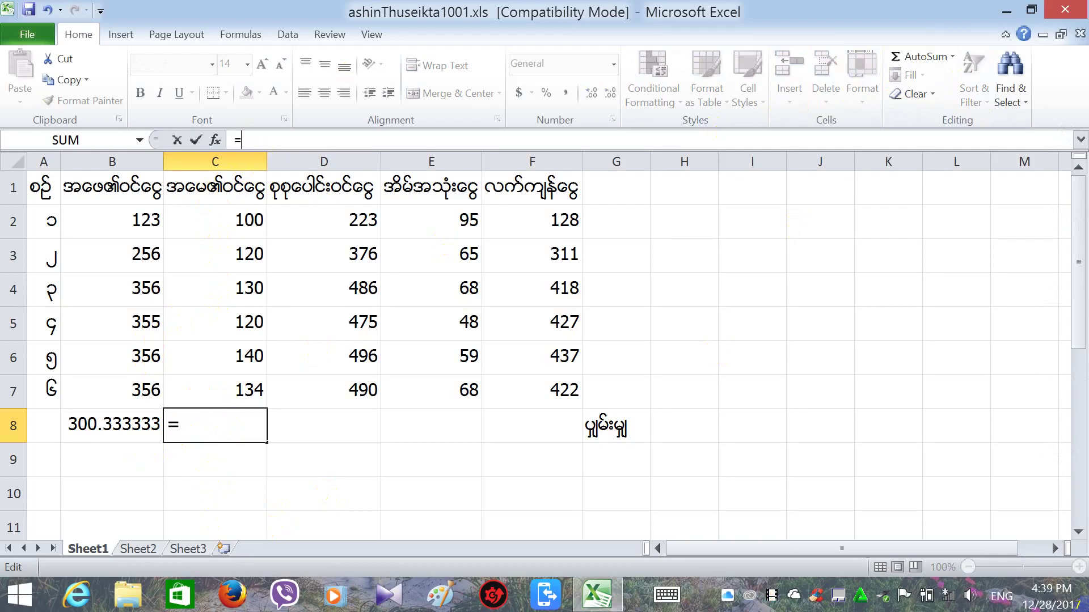
pyautogui.write('A')
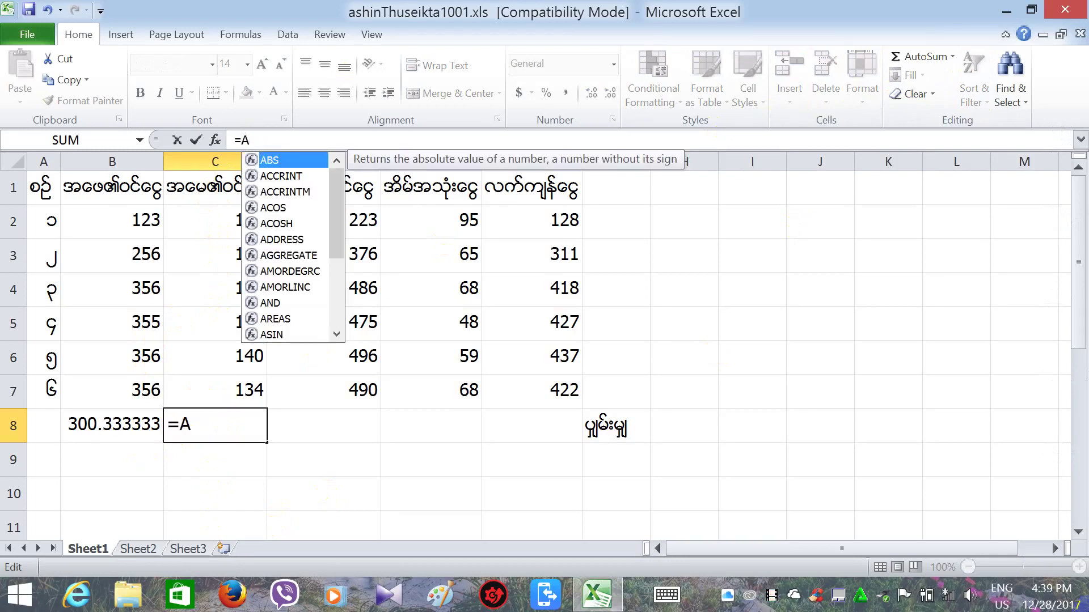
pyautogui.write('v')
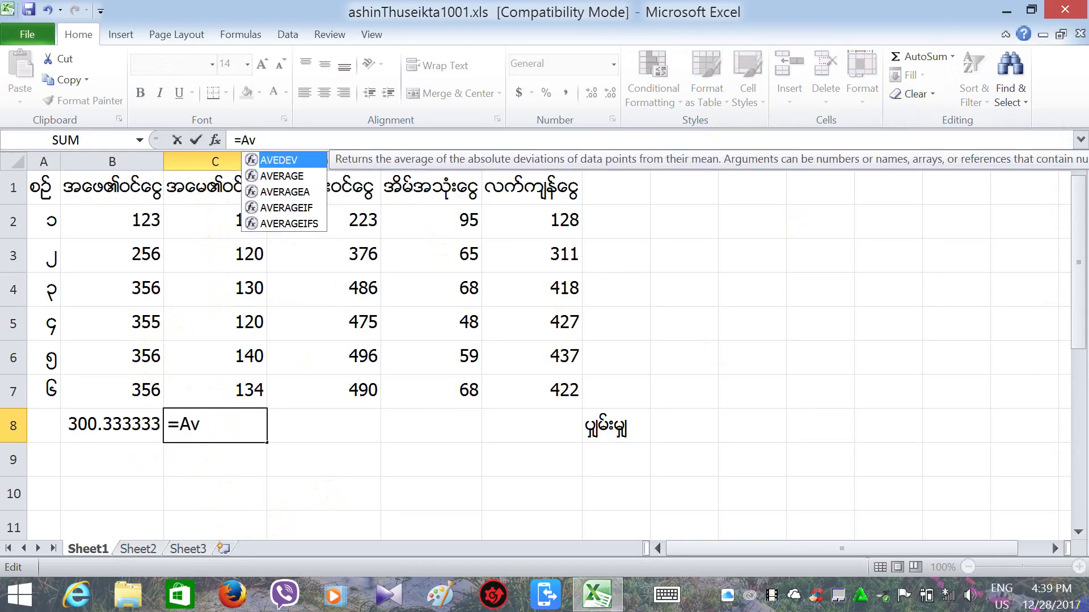
pyautogui.write('er')
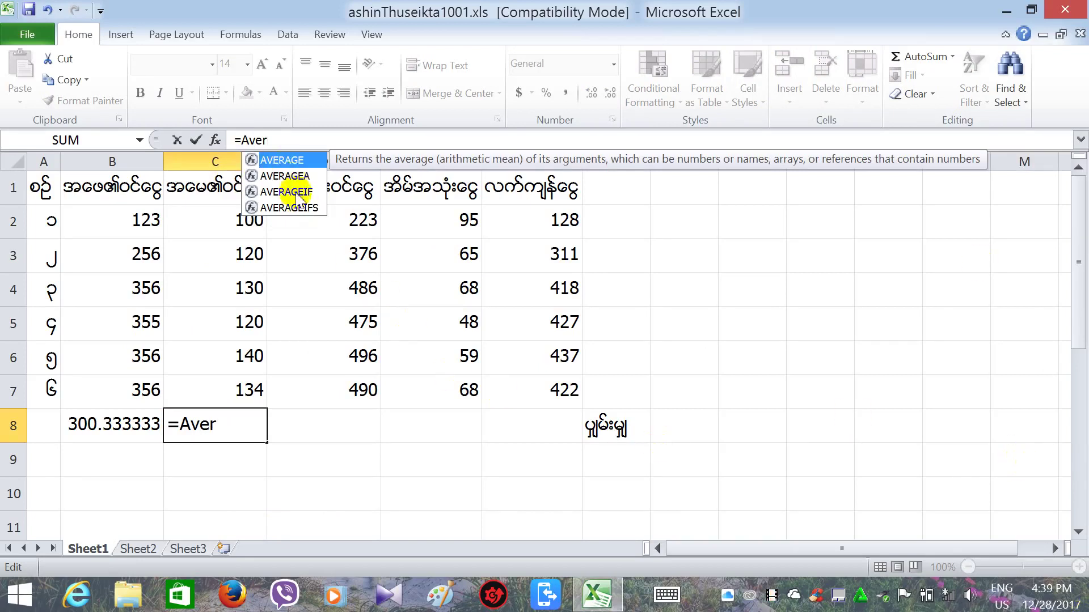
pyautogui.doubleClick(274, 164)
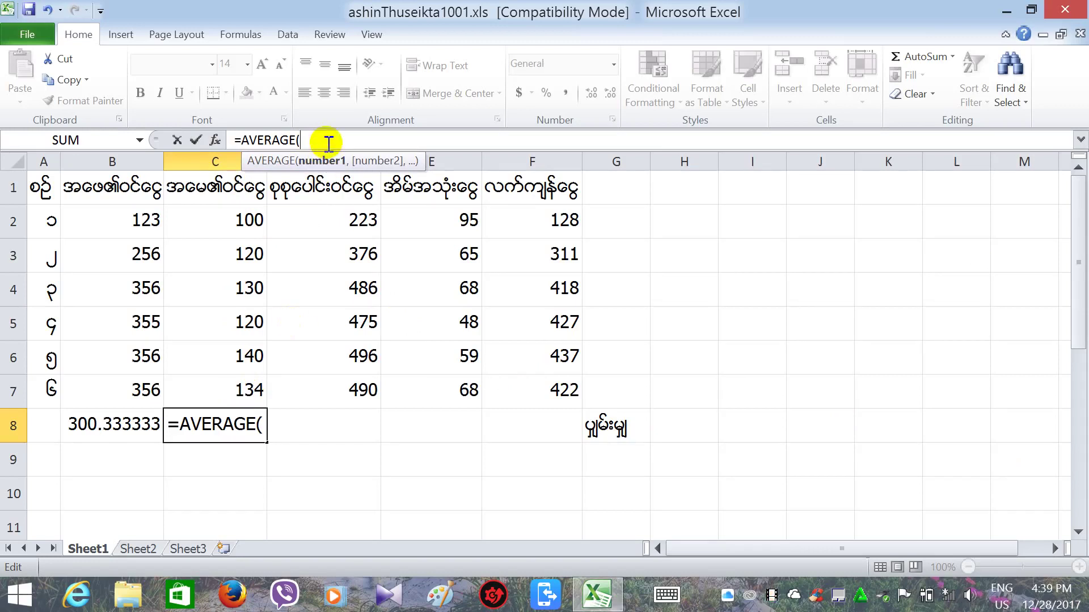
pyautogui.click(244, 228)
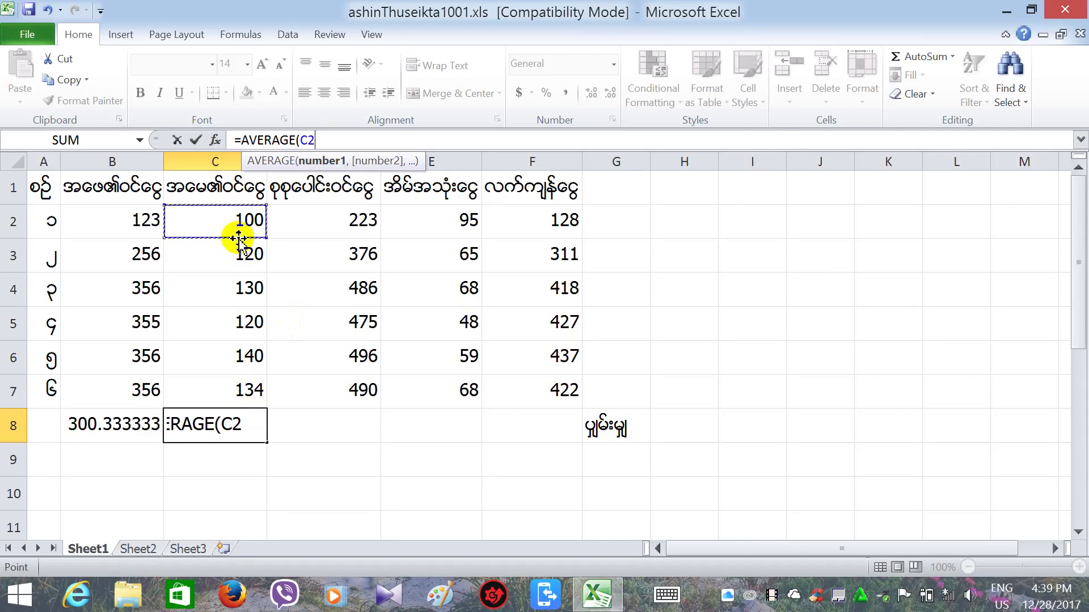
pyautogui.press('F8')
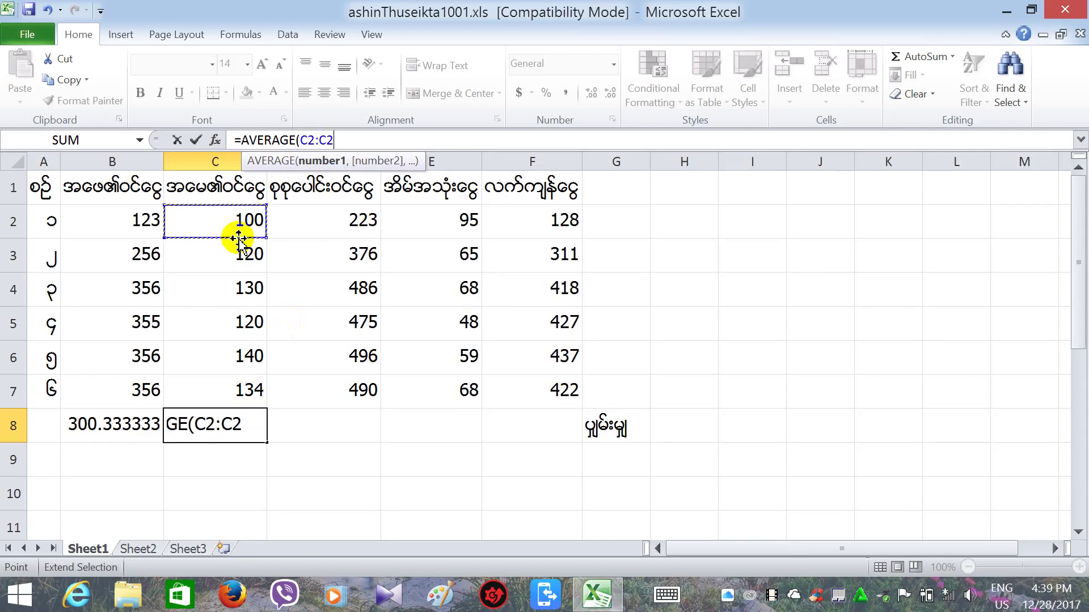
pyautogui.press('BackSpace')
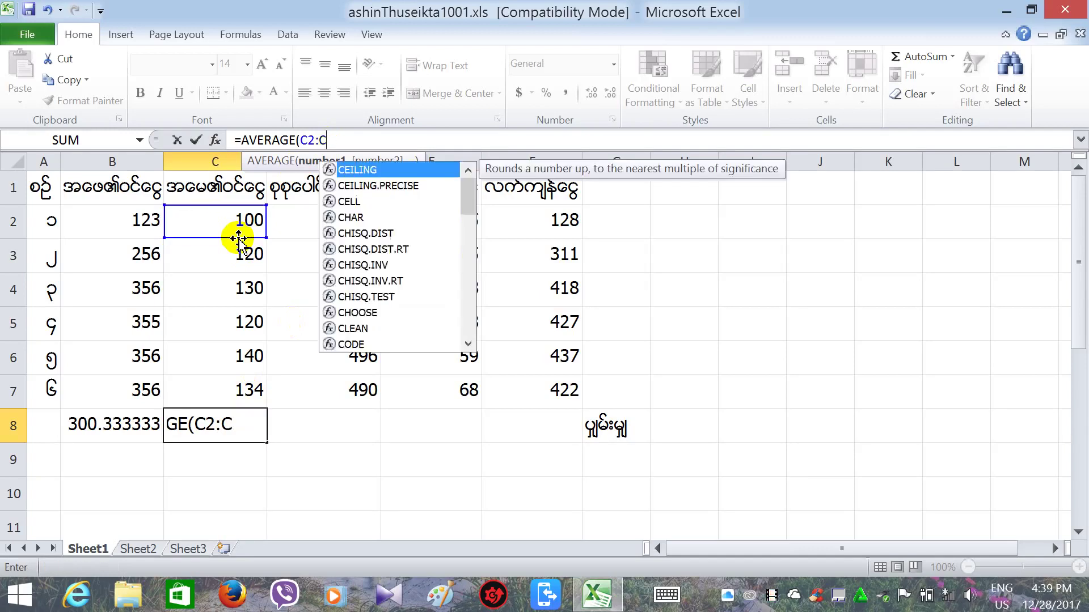
pyautogui.press('BackSpace')
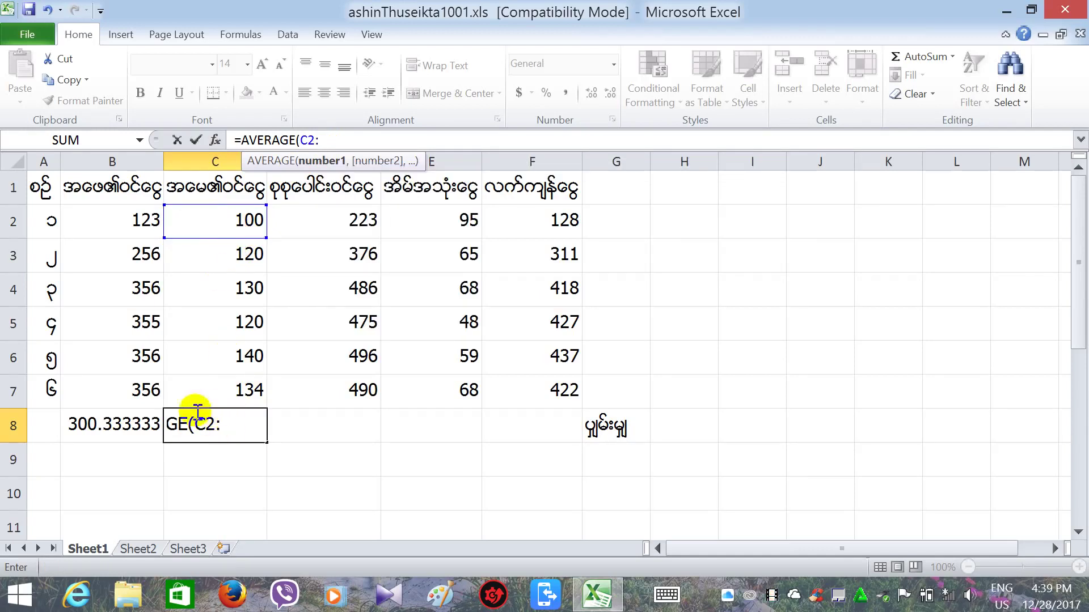
pyautogui.click(229, 395)
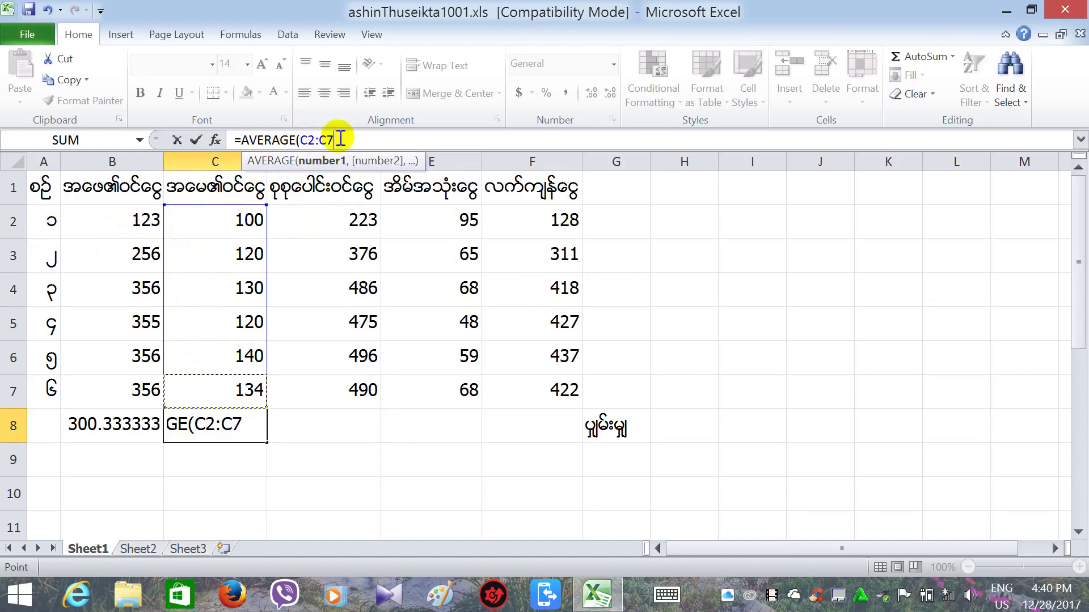
pyautogui.write(')')
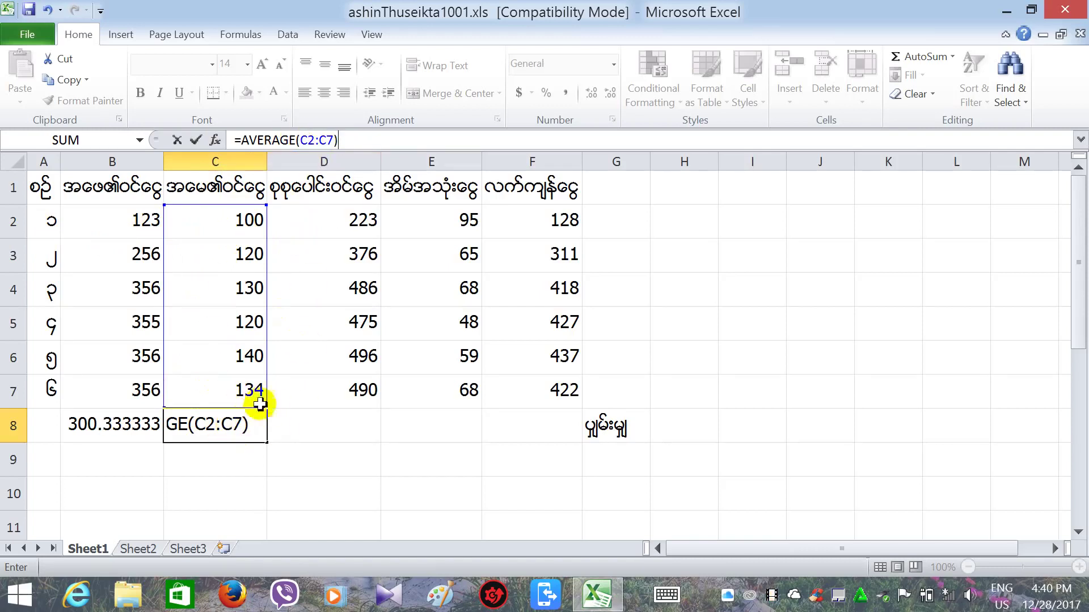
pyautogui.press('Return')
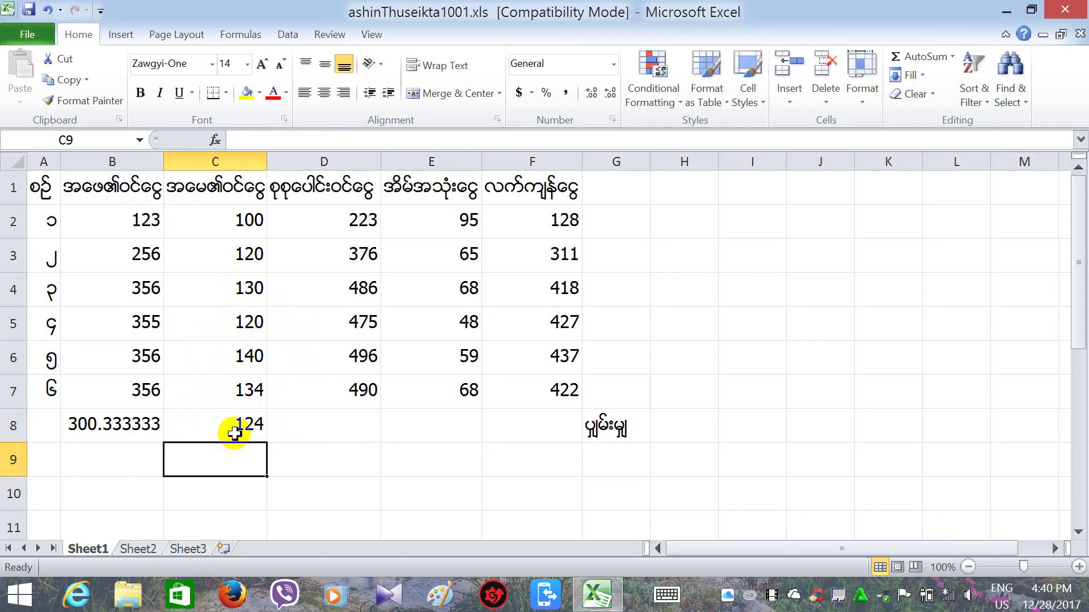
# Fill the C8 average formula across to F8, giving 424.3333333, 67.166667 and 357.16667
pyautogui.click(234, 434)
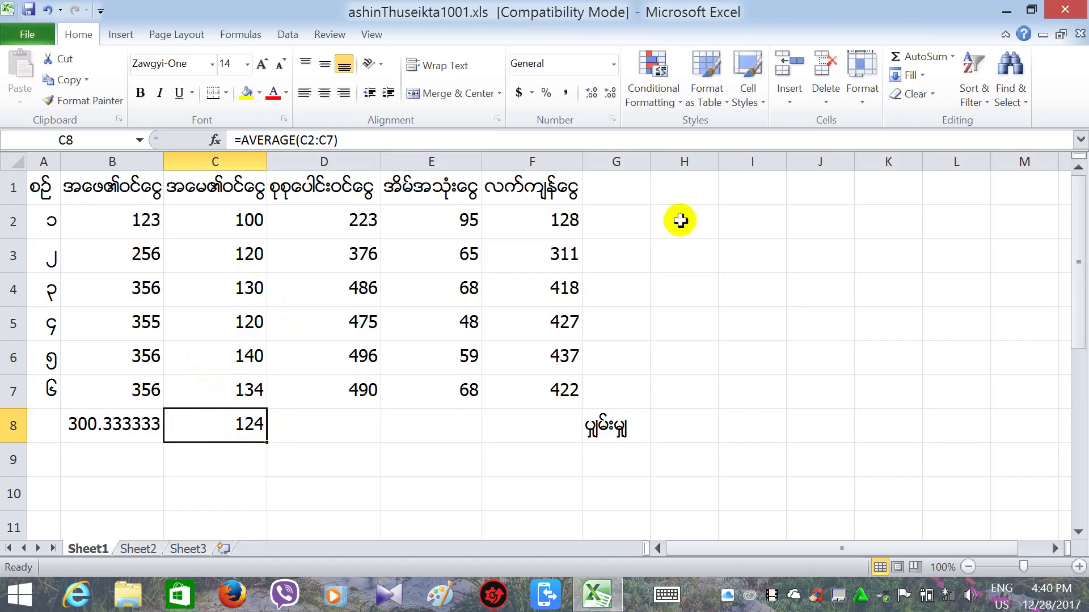
pyautogui.click(953, 57)
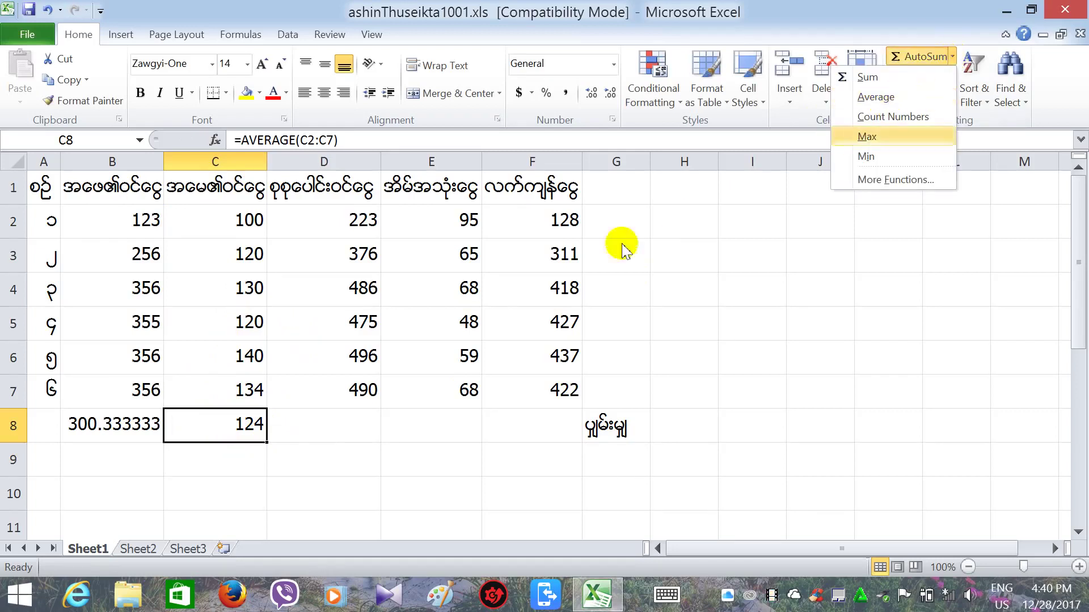
pyautogui.click(327, 433)
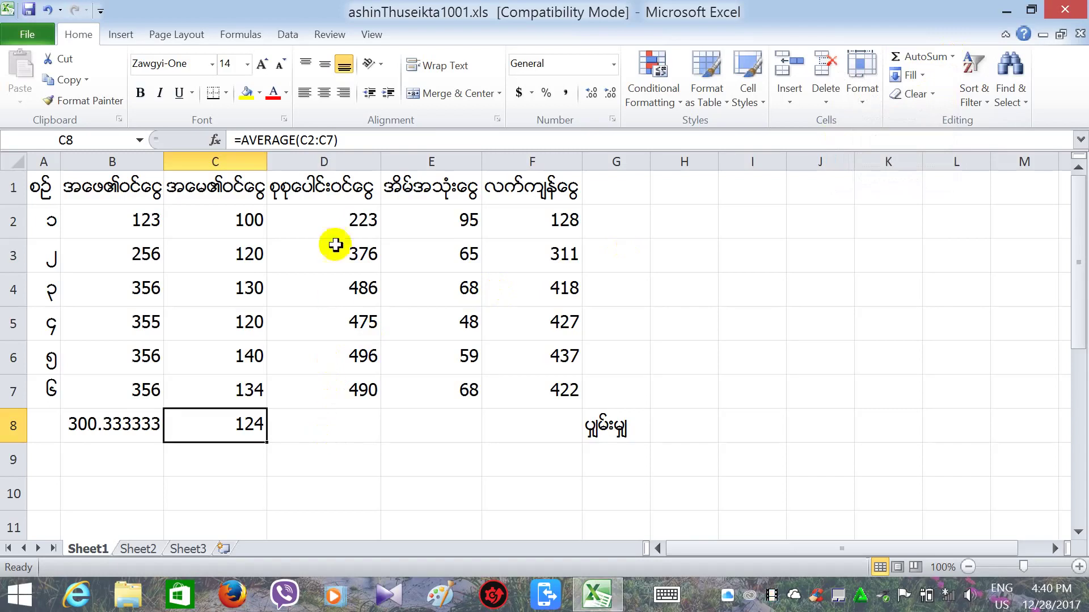
pyautogui.click(337, 216)
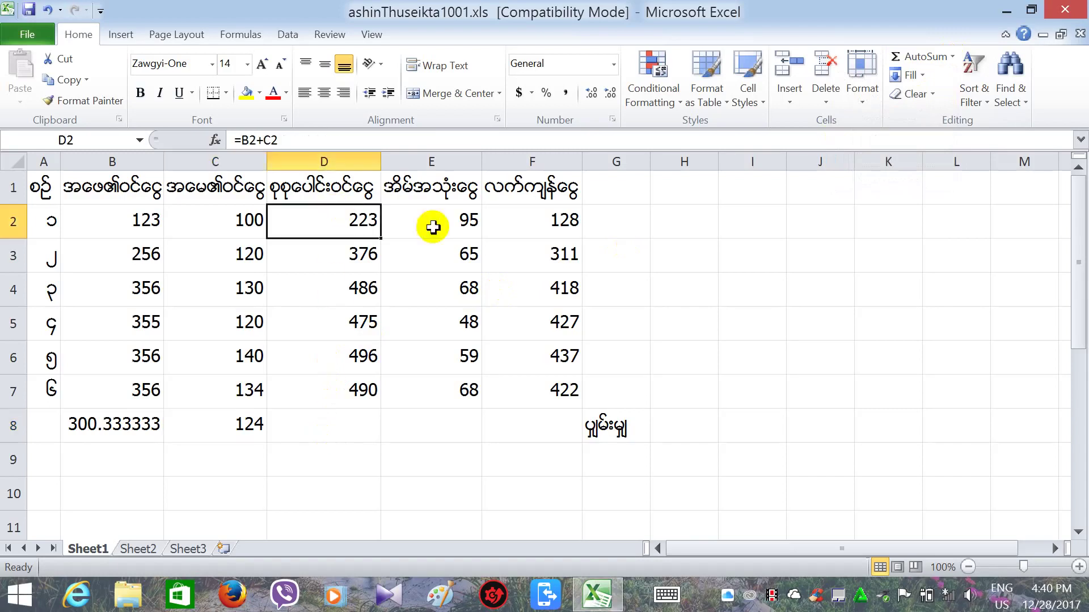
pyautogui.click(235, 427)
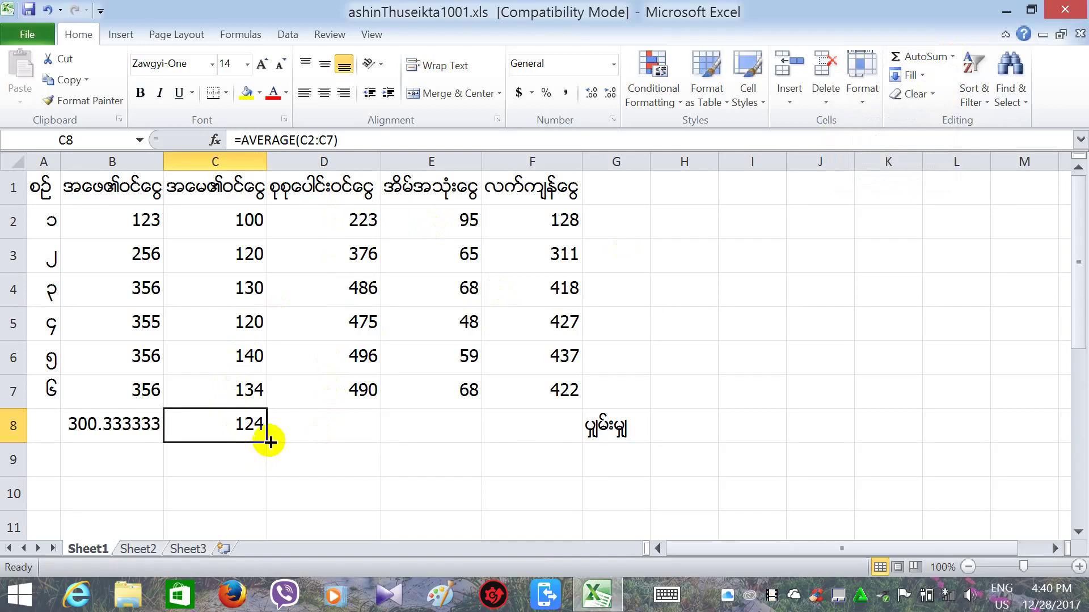
pyautogui.moveTo(270, 441); pyautogui.dragTo(553, 440)
pyautogui.click(415, 486)
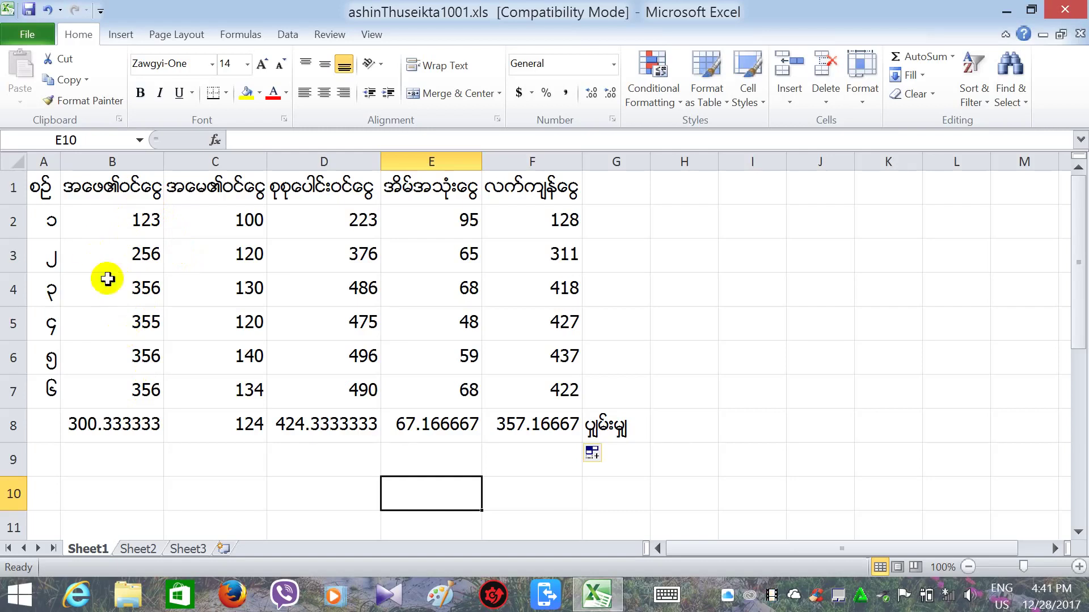
# Enter the Burmese total label စုစုပေါင်း in G9 and move to B9
pyautogui.click(630, 467)
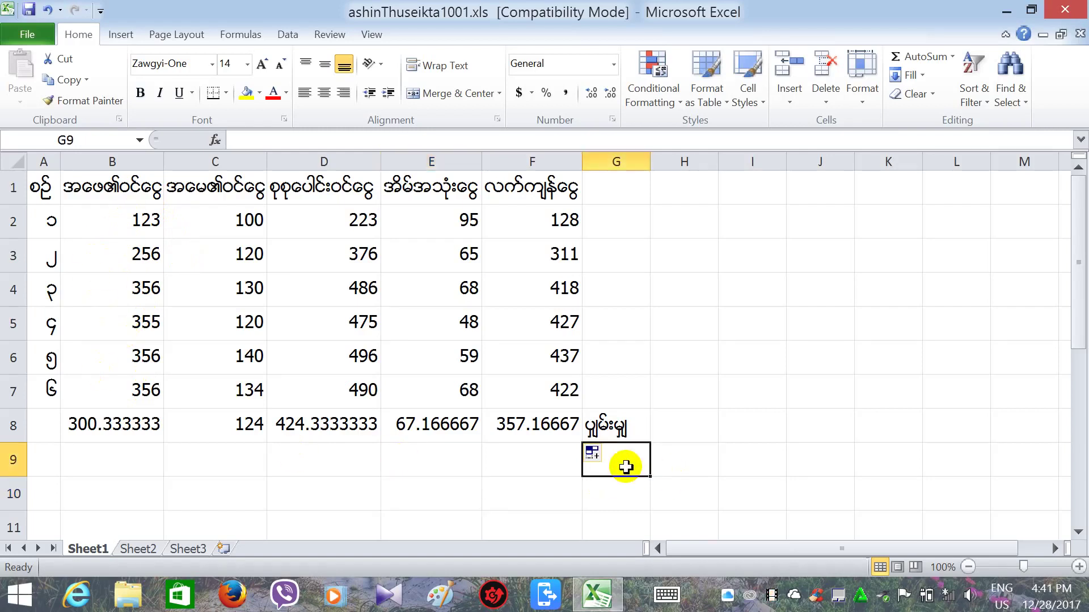
pyautogui.write('p')
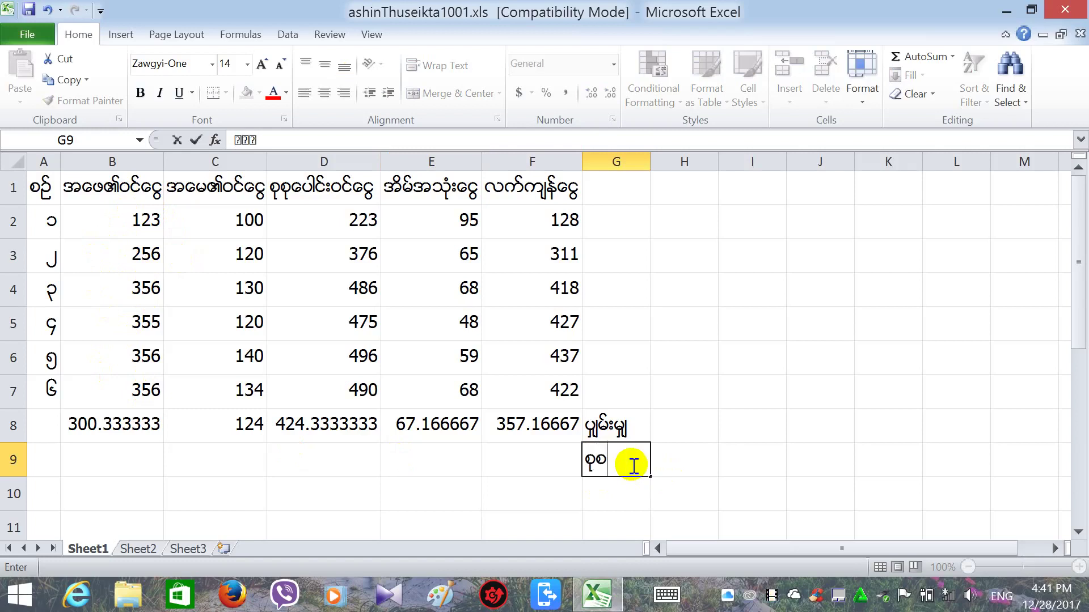
pyautogui.write('ါင္း')
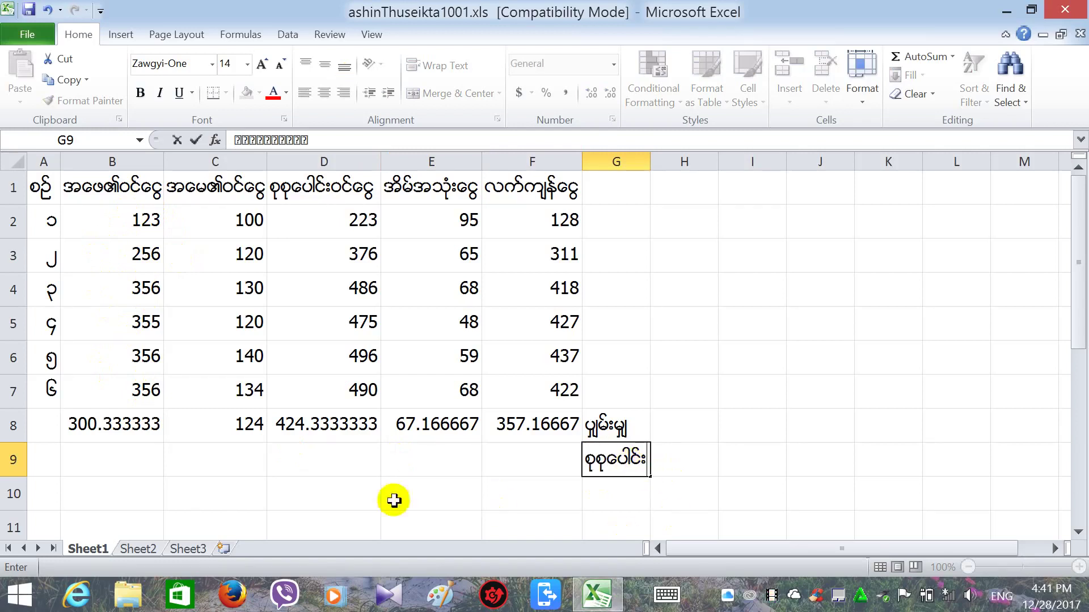
pyautogui.click(130, 452)
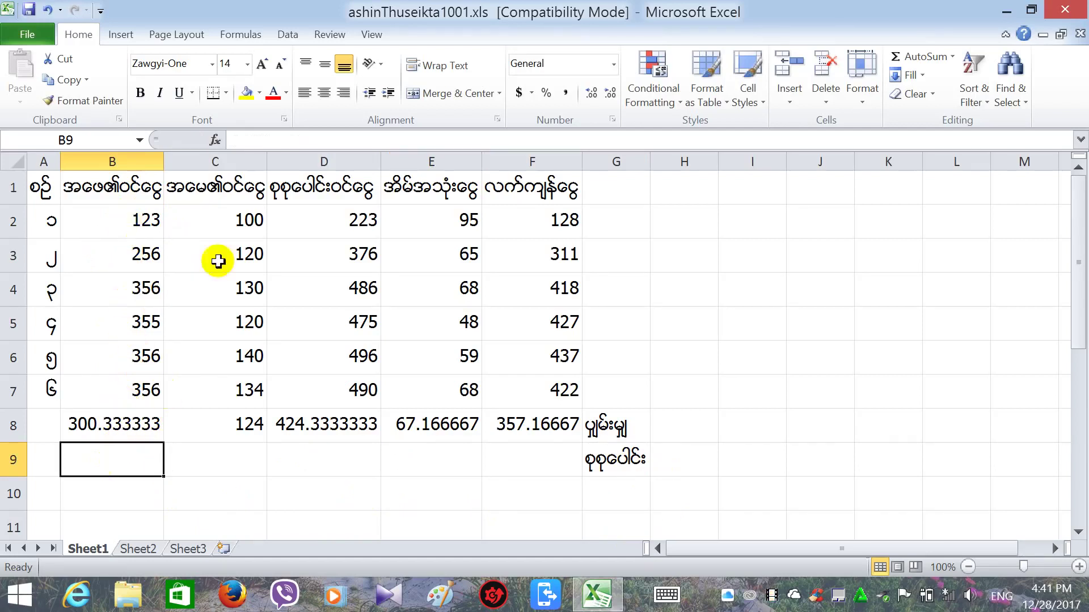
pyautogui.click(245, 139)
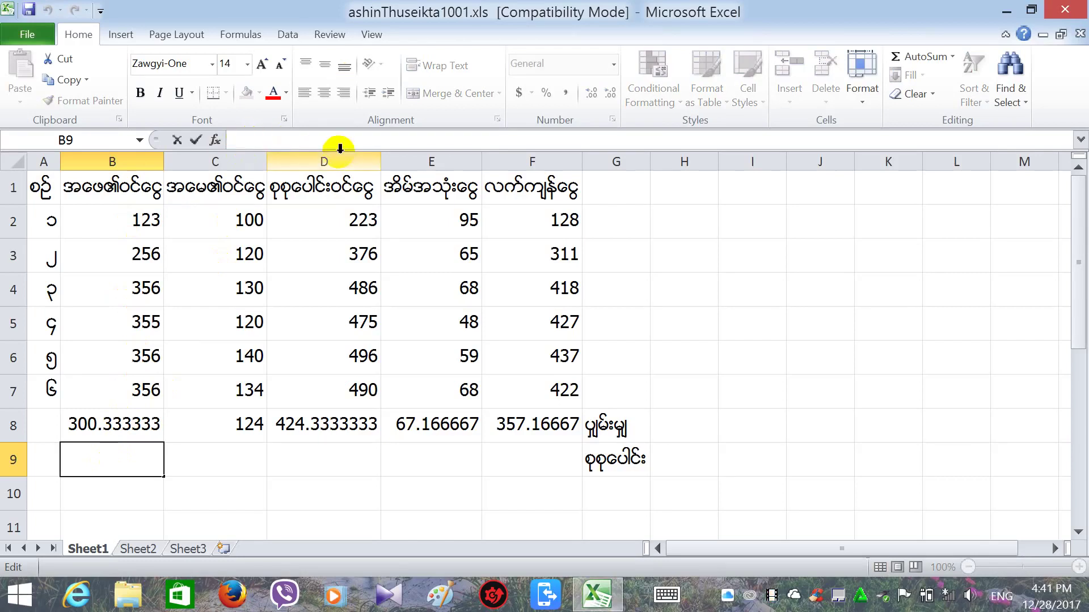
pyautogui.write('=')
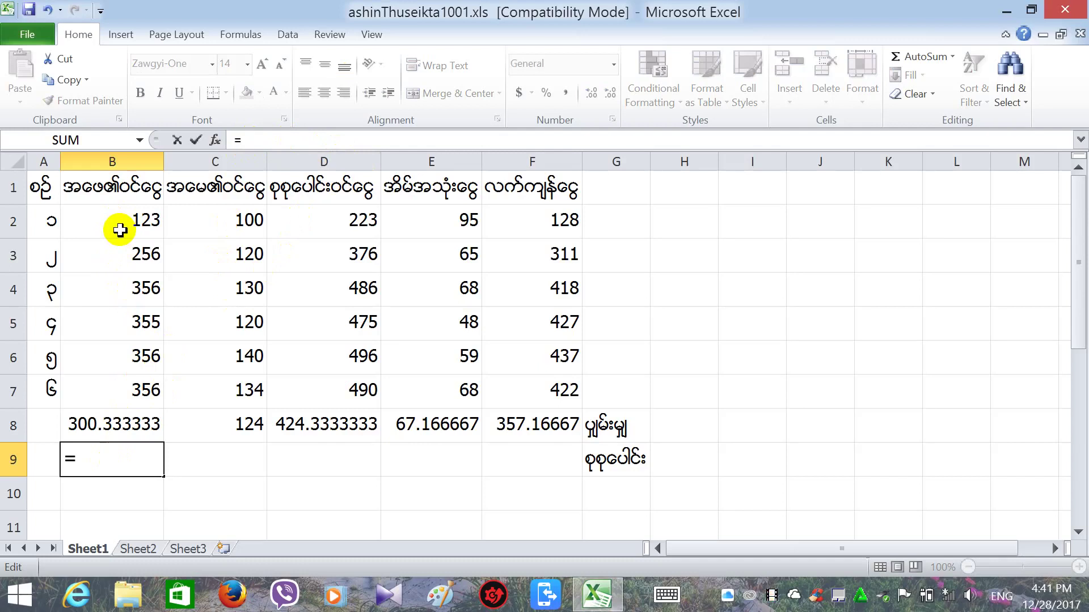
pyautogui.write('ဘ')
pyautogui.write('b')
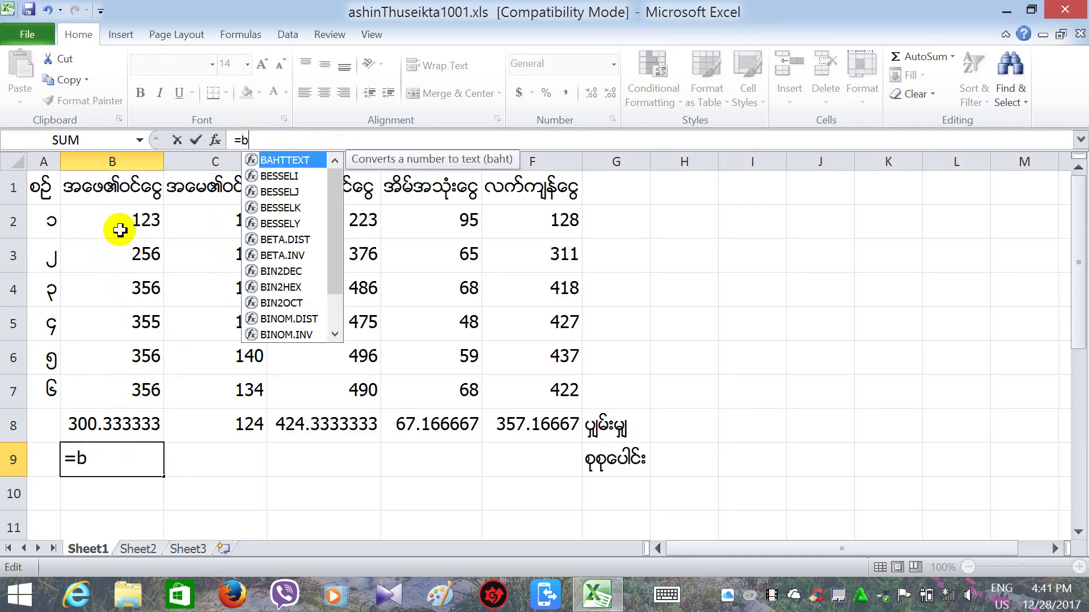
pyautogui.write('2:')
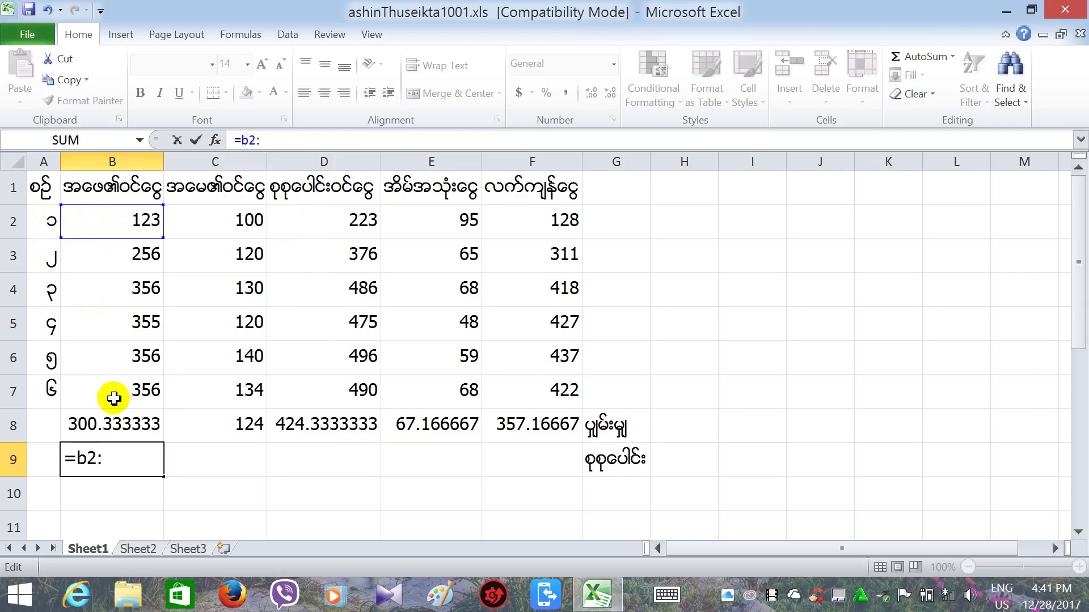
pyautogui.write('b7')
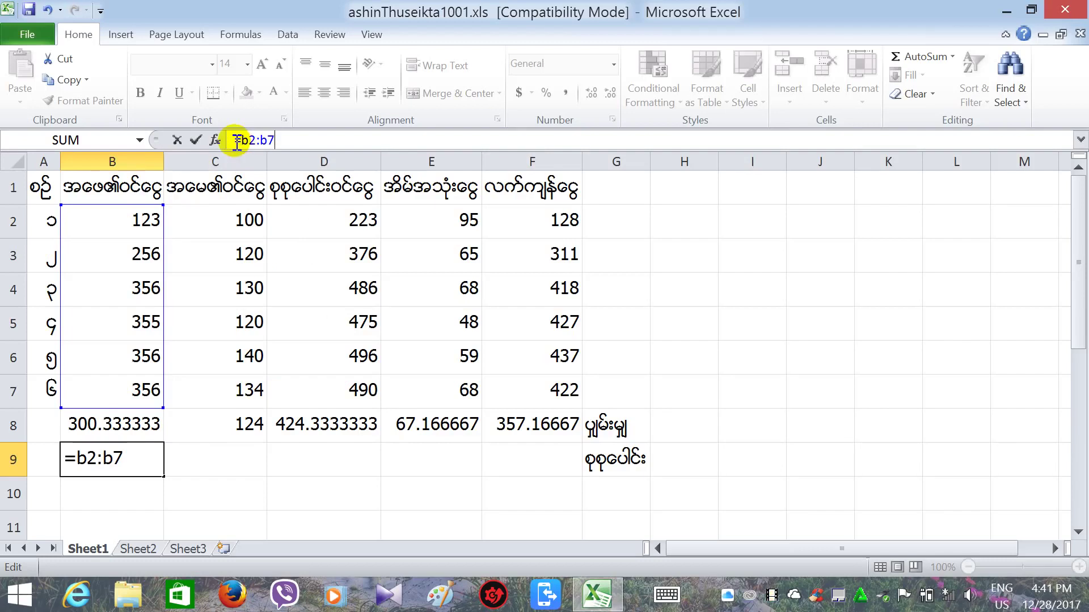
pyautogui.click(241, 141)
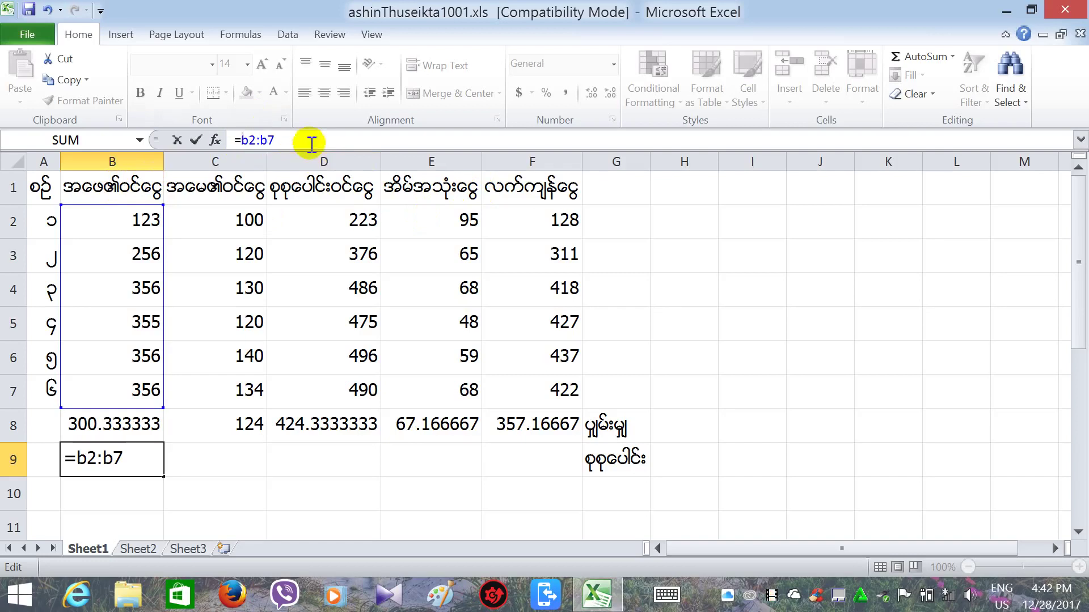
pyautogui.moveTo(311, 143); pyautogui.dragTo(214, 146)
pyautogui.press('BackSpace')
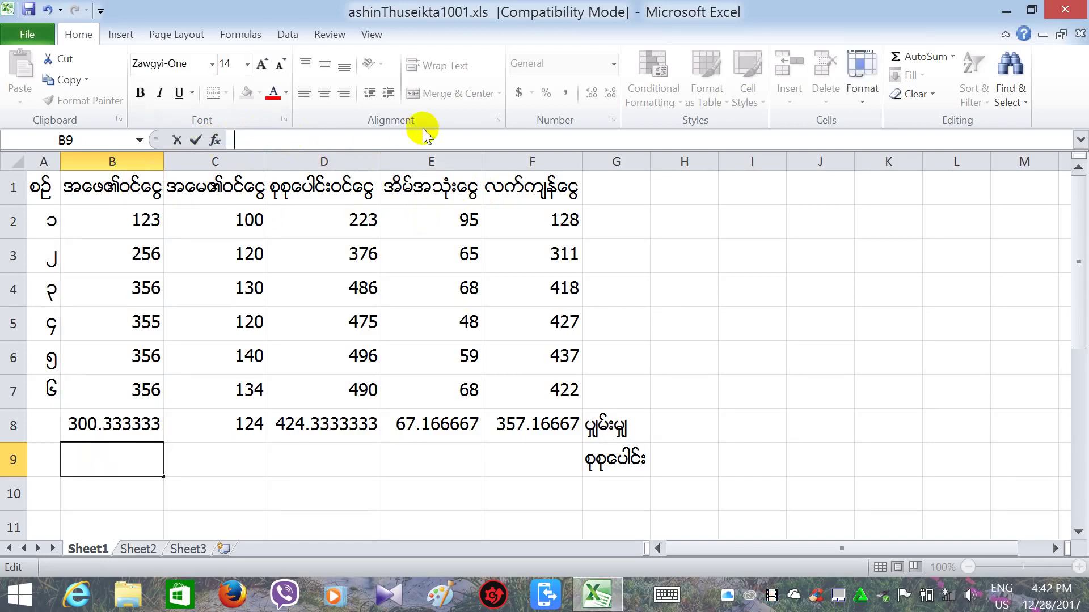
pyautogui.write('+')
pyautogui.press('BackSpace')
# Enter =SUM(B2:B7) in B9 so the first income column totals 1802
pyautogui.write('=')
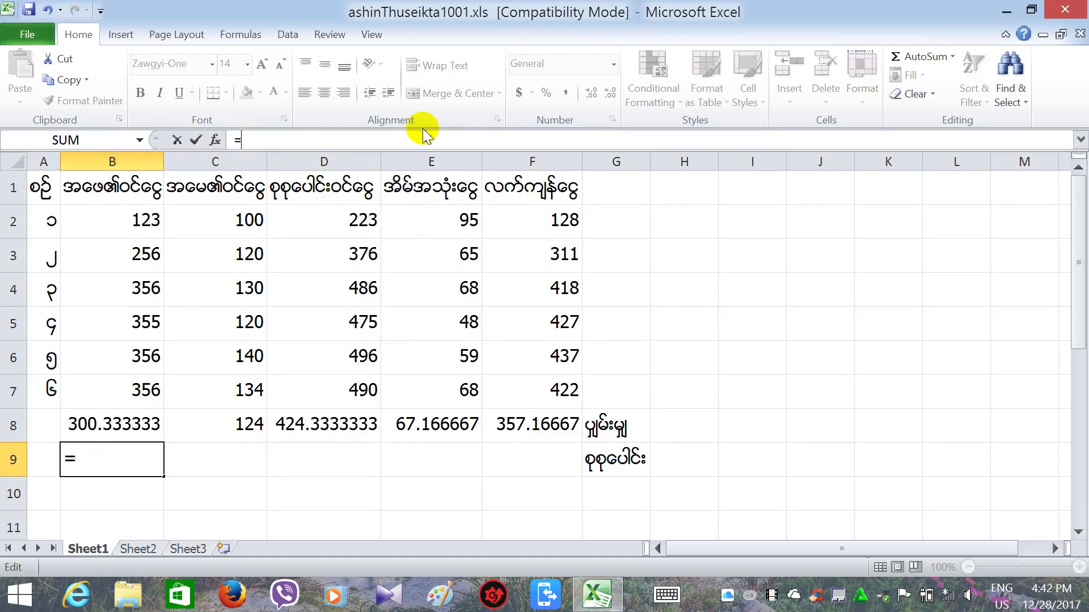
pyautogui.write('su')
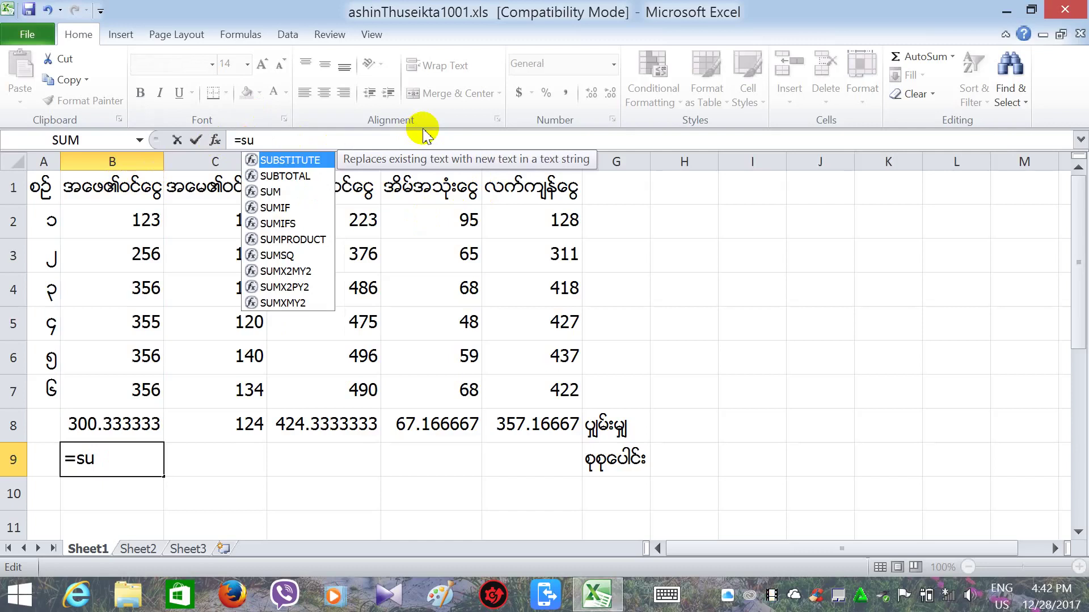
pyautogui.doubleClick(270, 193)
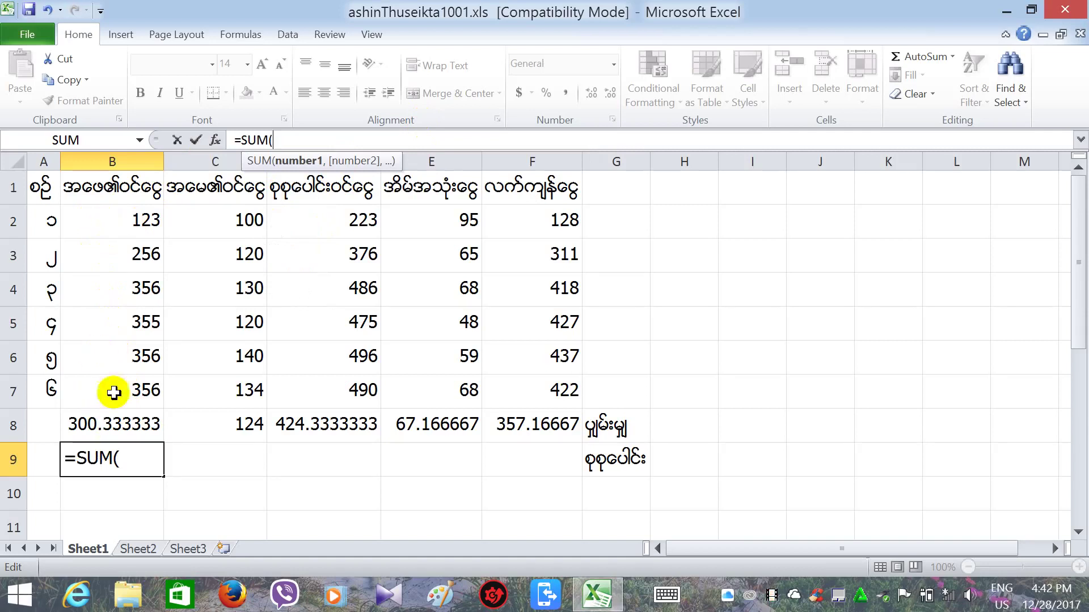
pyautogui.click(139, 226)
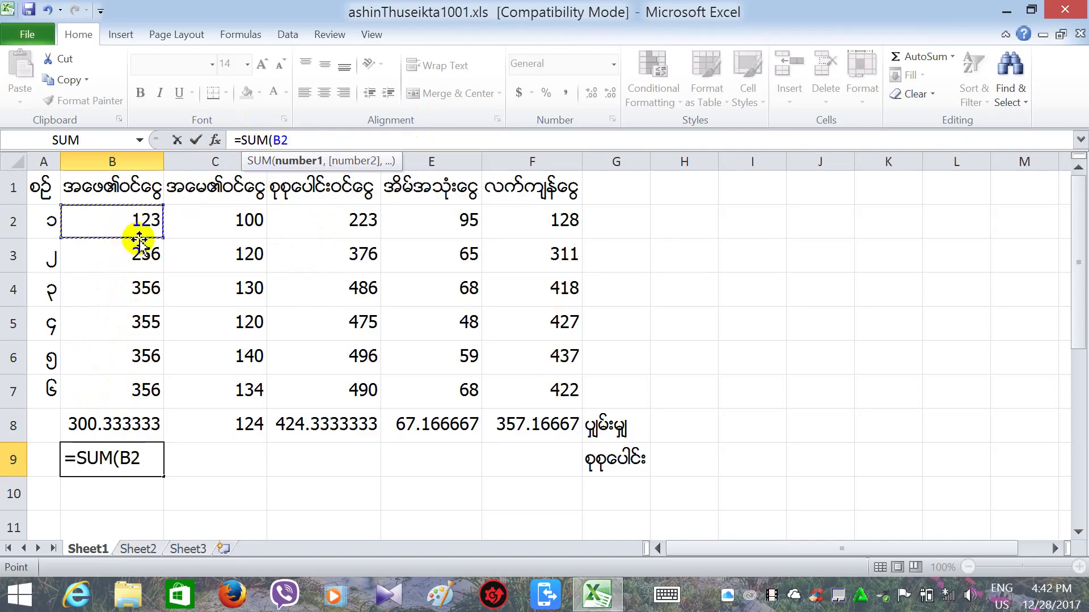
pyautogui.press('F8')
pyautogui.press('BackSpace')
pyautogui.write(':B')
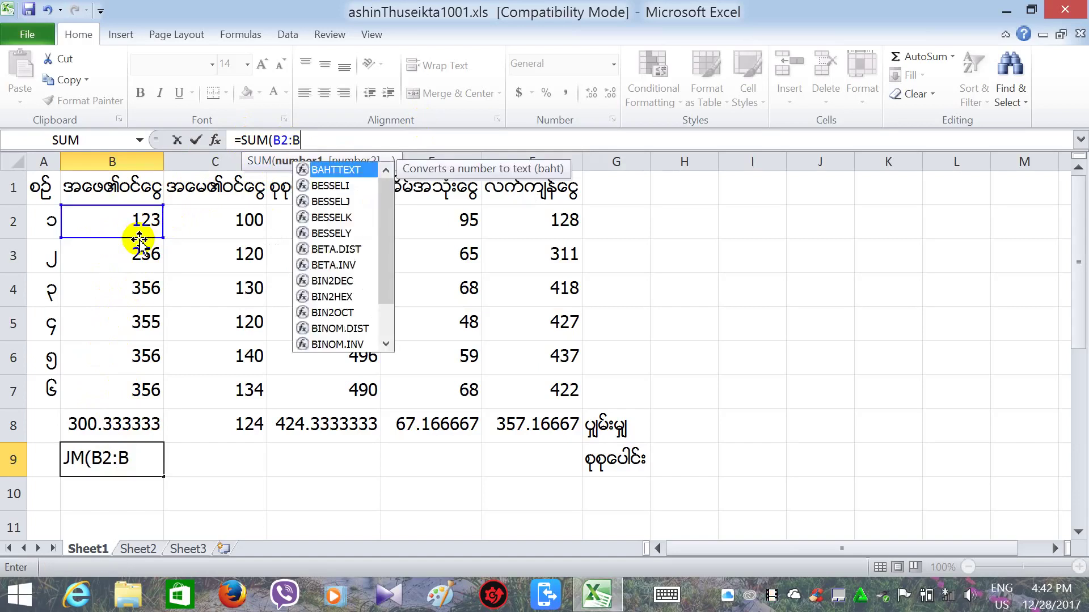
pyautogui.press('BackSpace')
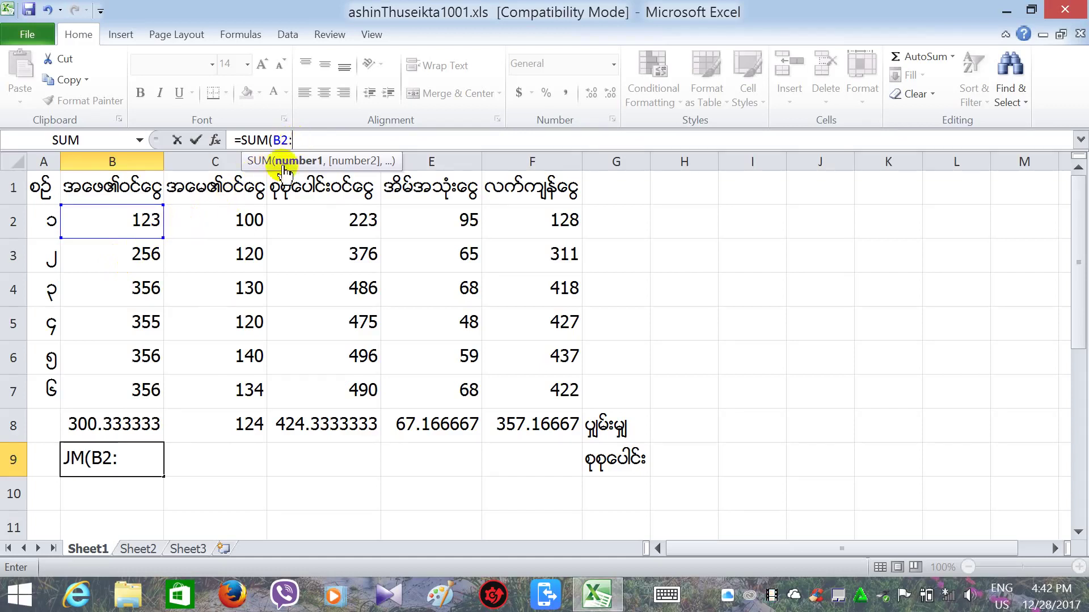
pyautogui.click(123, 401)
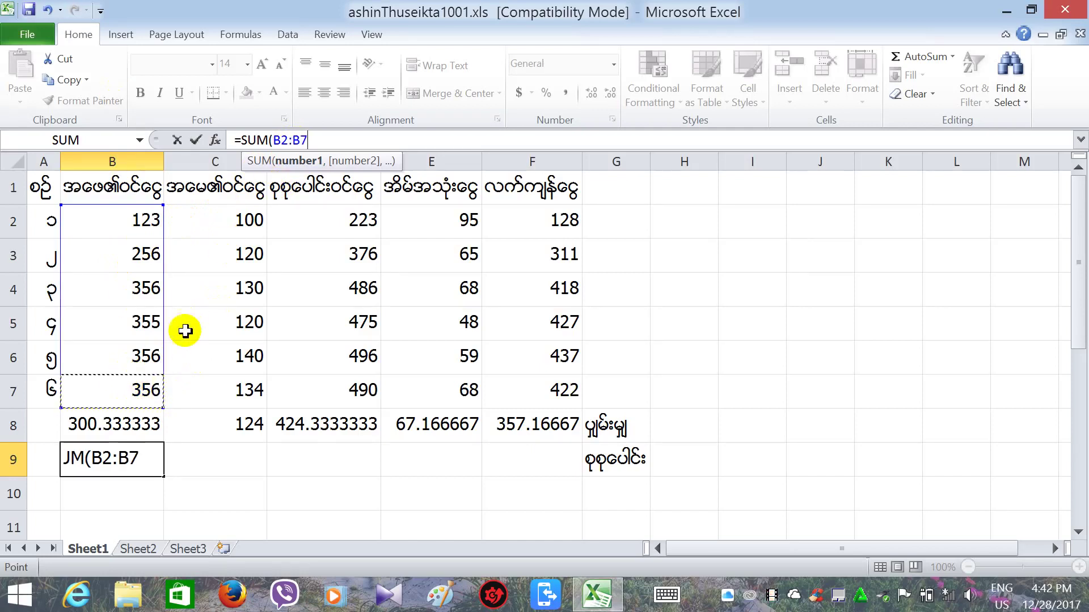
pyautogui.write(')')
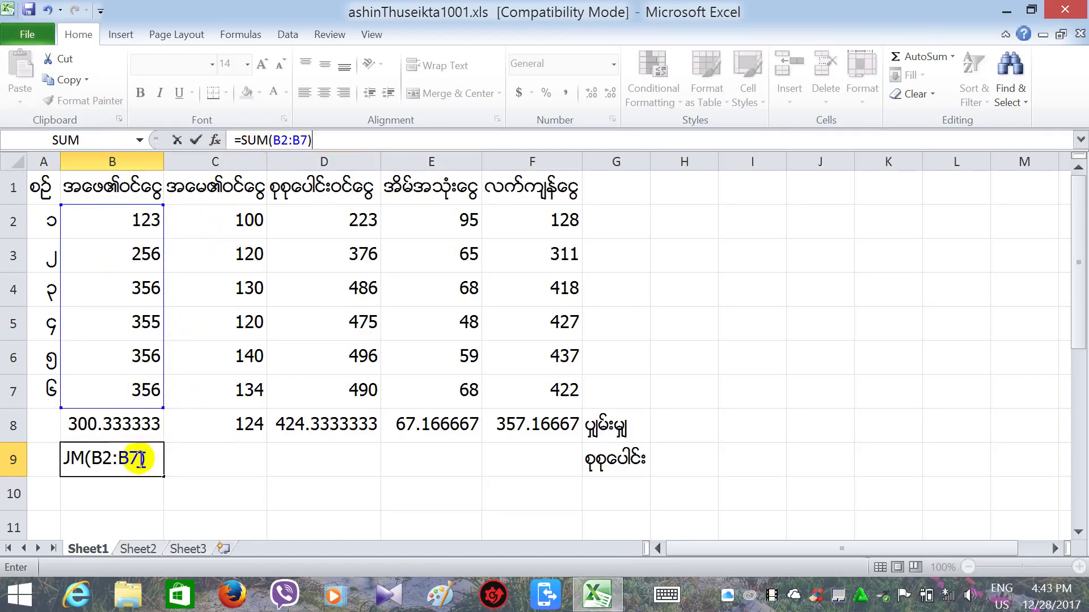
pyautogui.press('Return')
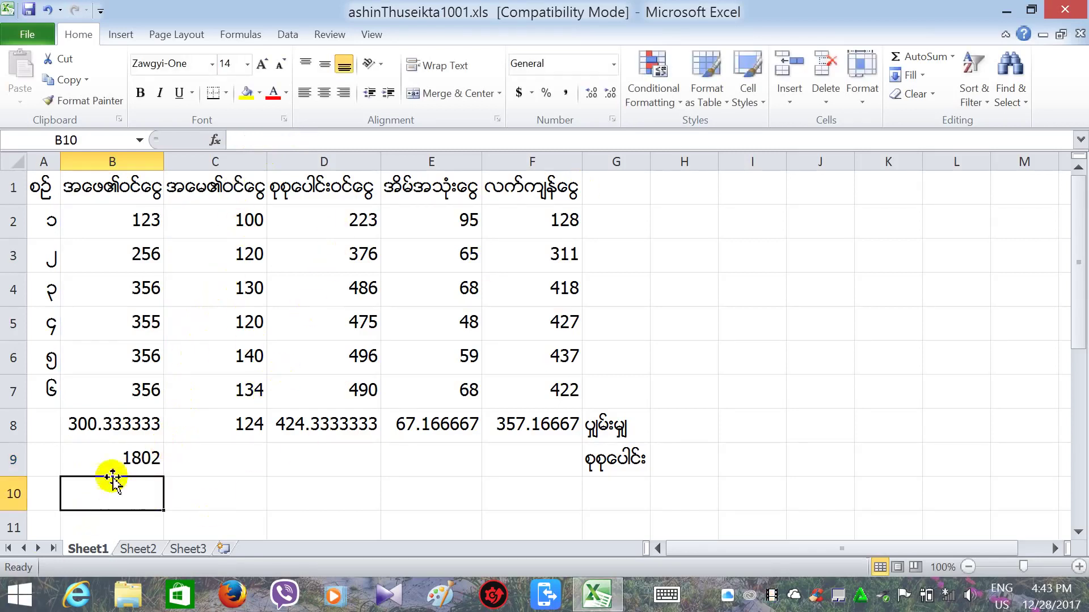
pyautogui.click(119, 460)
# Fill the B9 sum across to F9, giving 744, 2546, 403 and 2143
pyautogui.moveTo(163, 476); pyautogui.dragTo(559, 452)
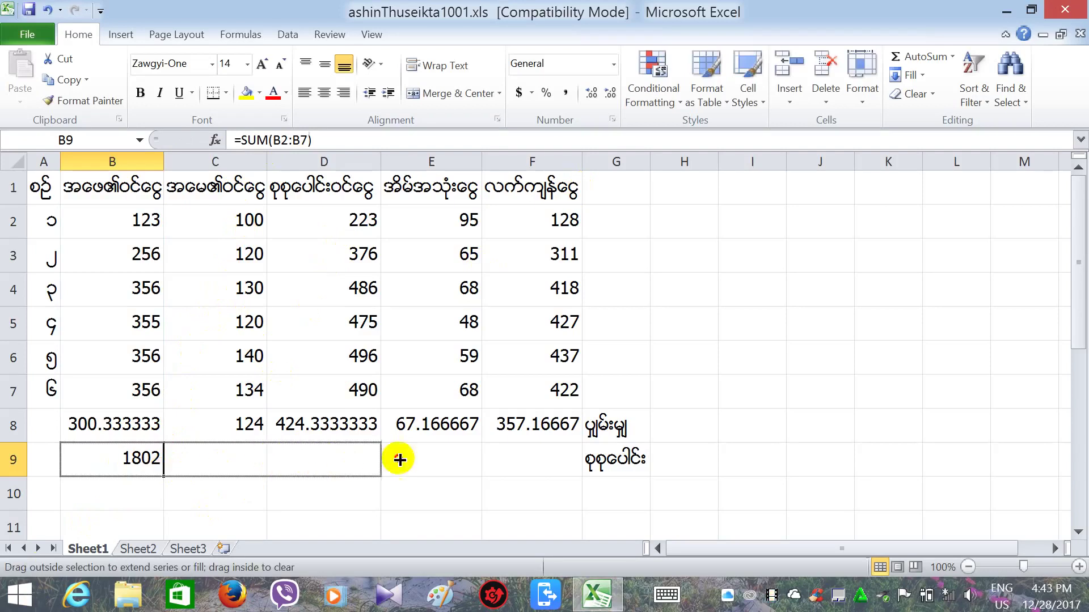
pyautogui.click(516, 517)
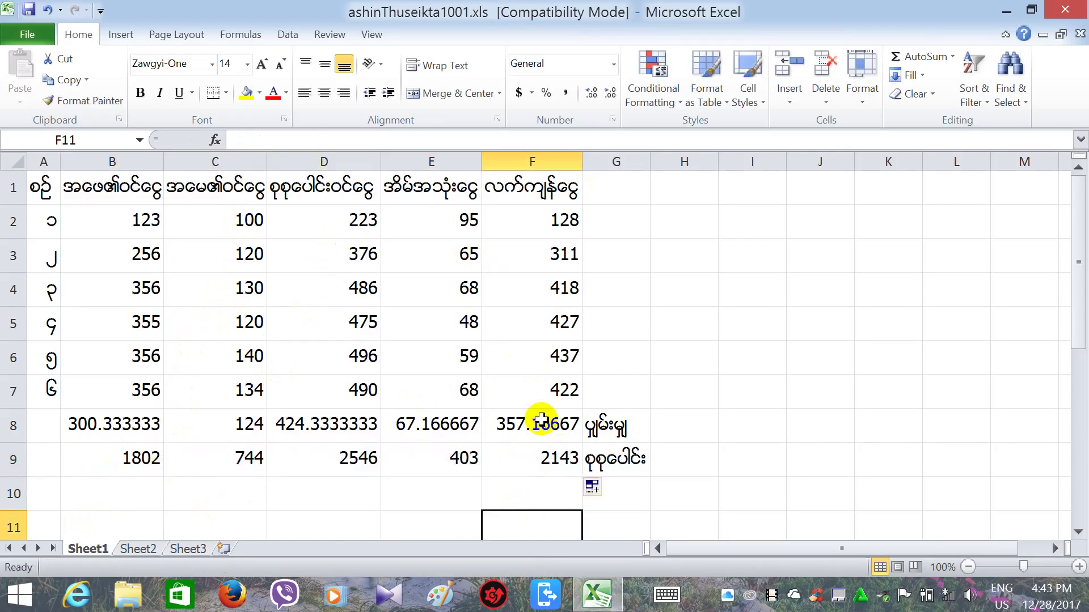
pyautogui.click(513, 493)
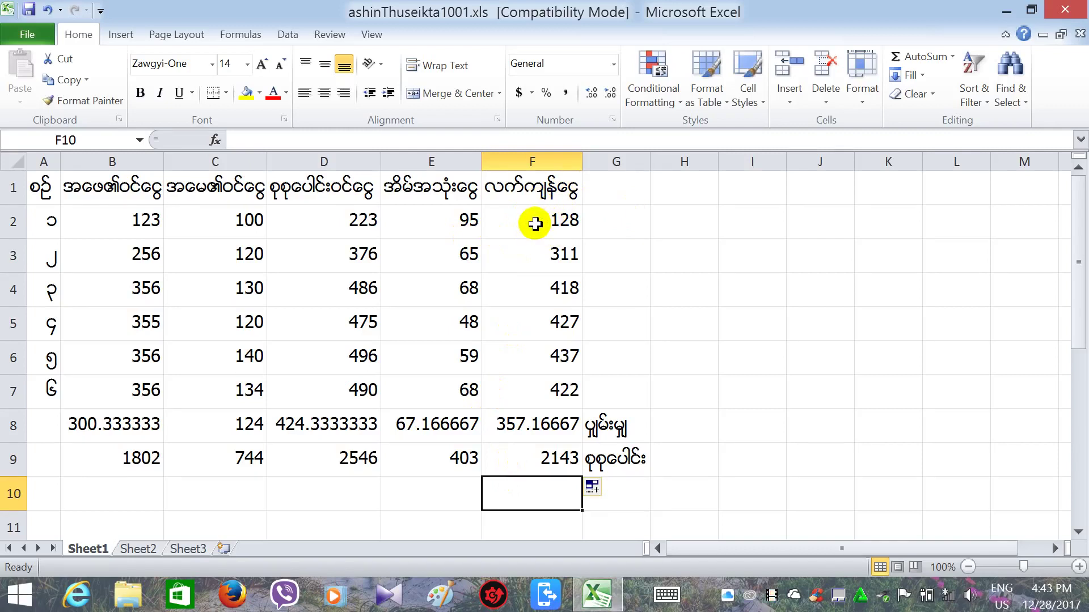
# Review the balance formulas in F2, F4 and F5, then select header row 1
pyautogui.click(536, 224)
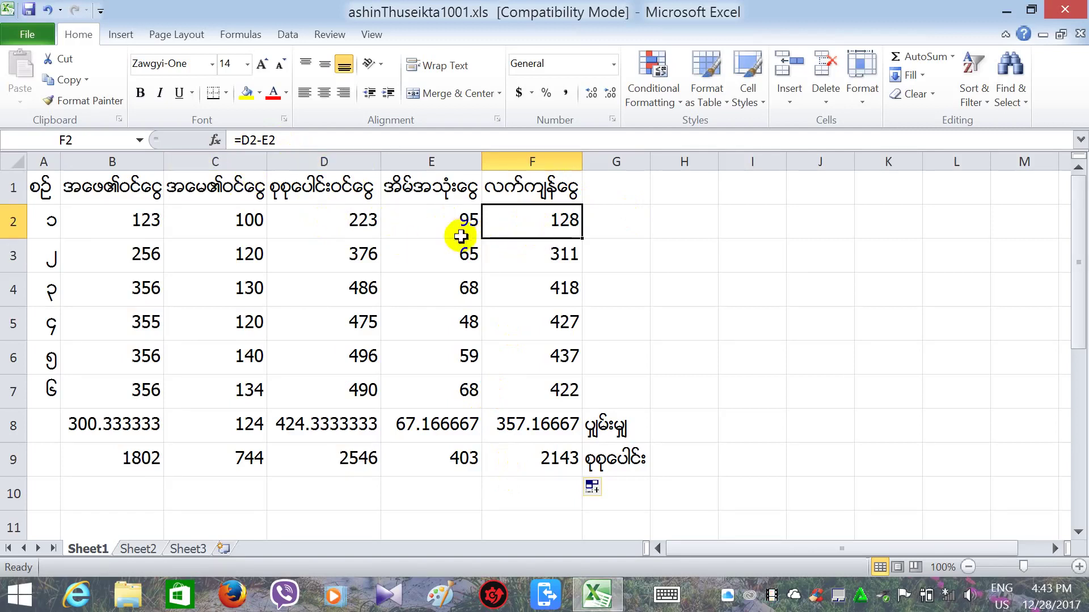
pyautogui.click(545, 288)
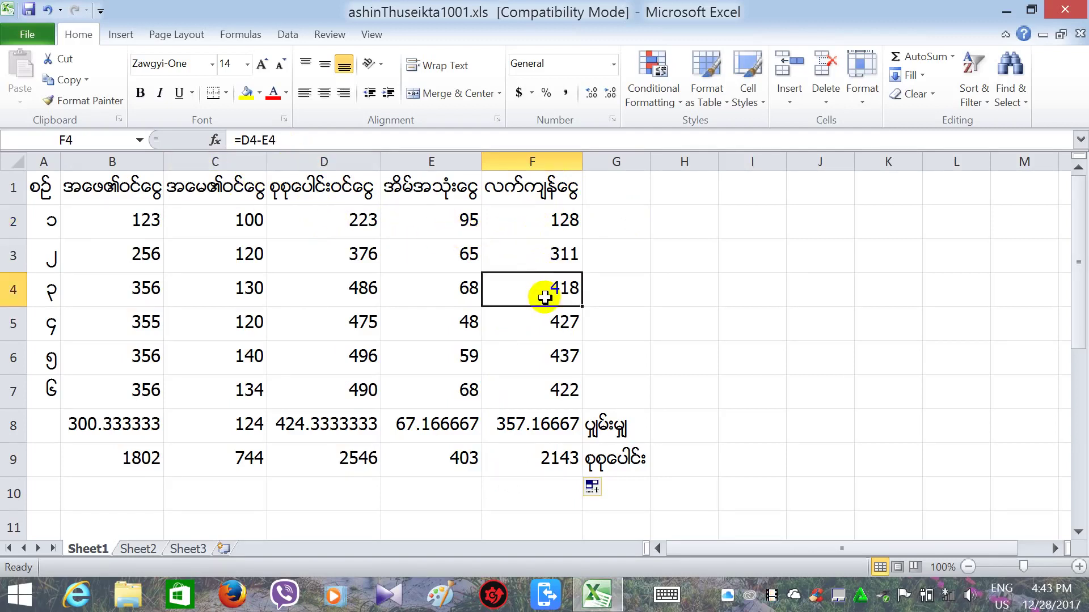
pyautogui.click(498, 331)
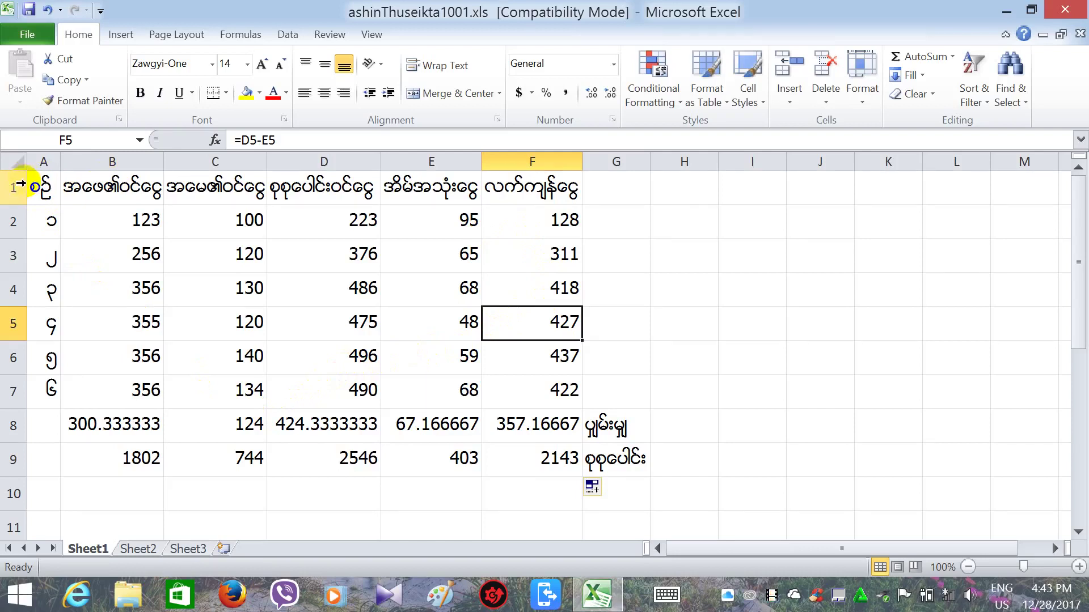
pyautogui.click(21, 184)
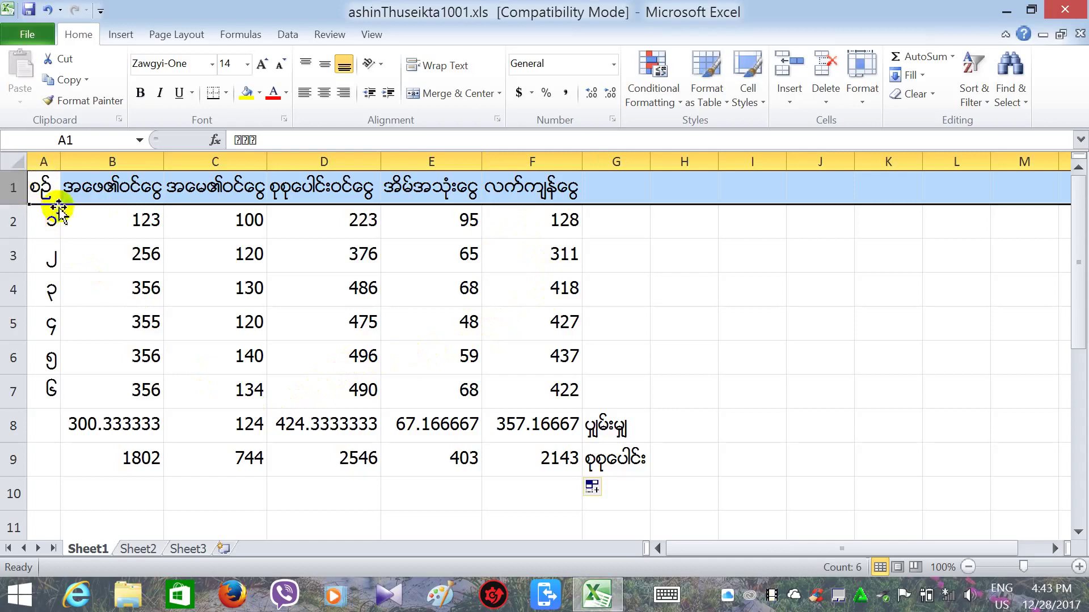
pyautogui.rightClick(17, 190)
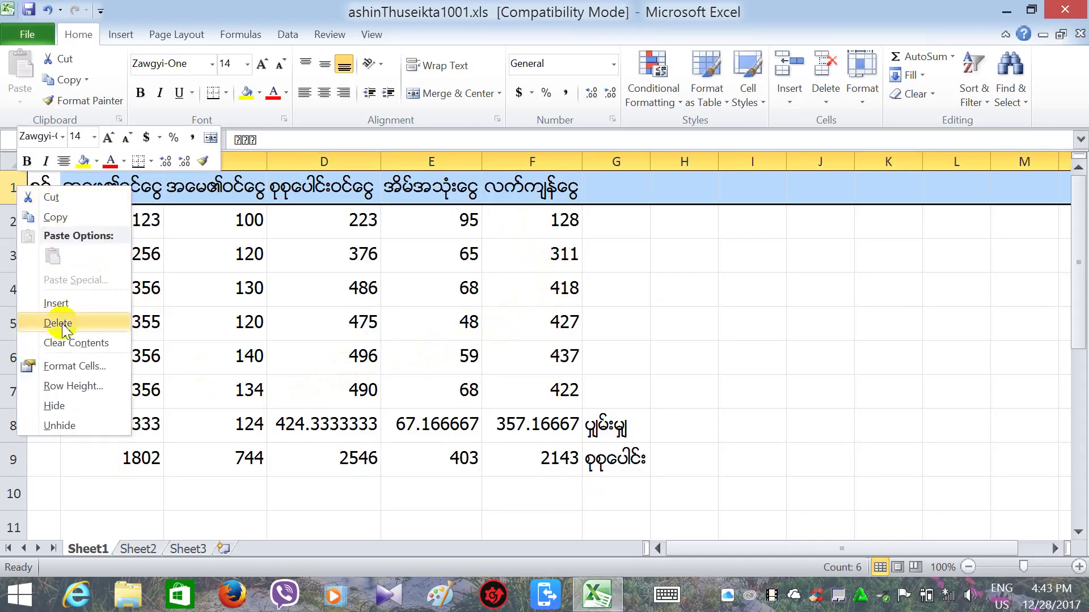
# Insert a blank row above the headers and select its cell B1
pyautogui.click(54, 305)
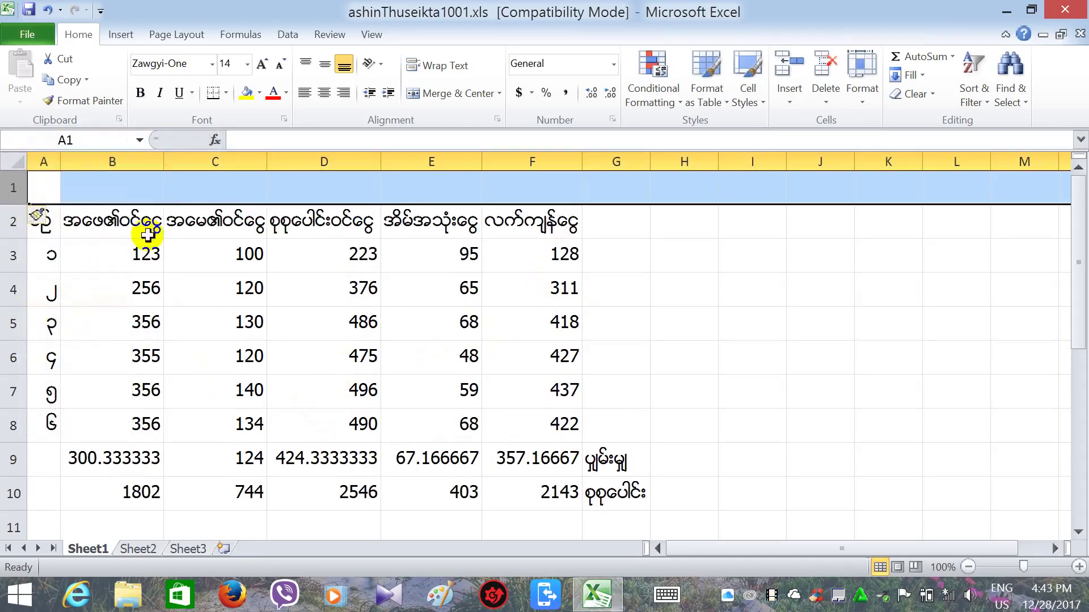
pyautogui.click(132, 269)
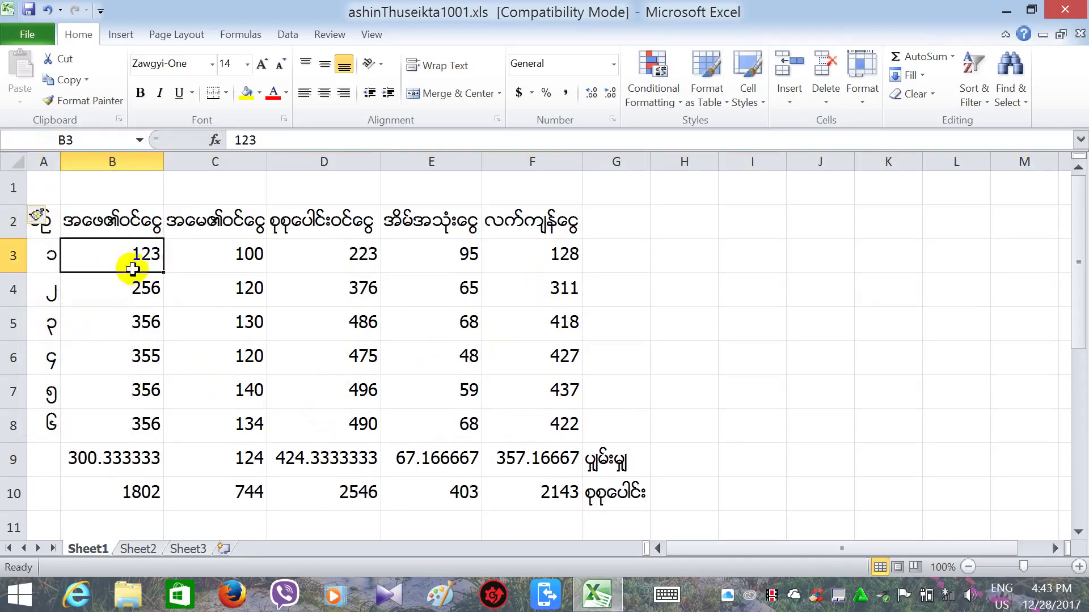
pyautogui.click(109, 196)
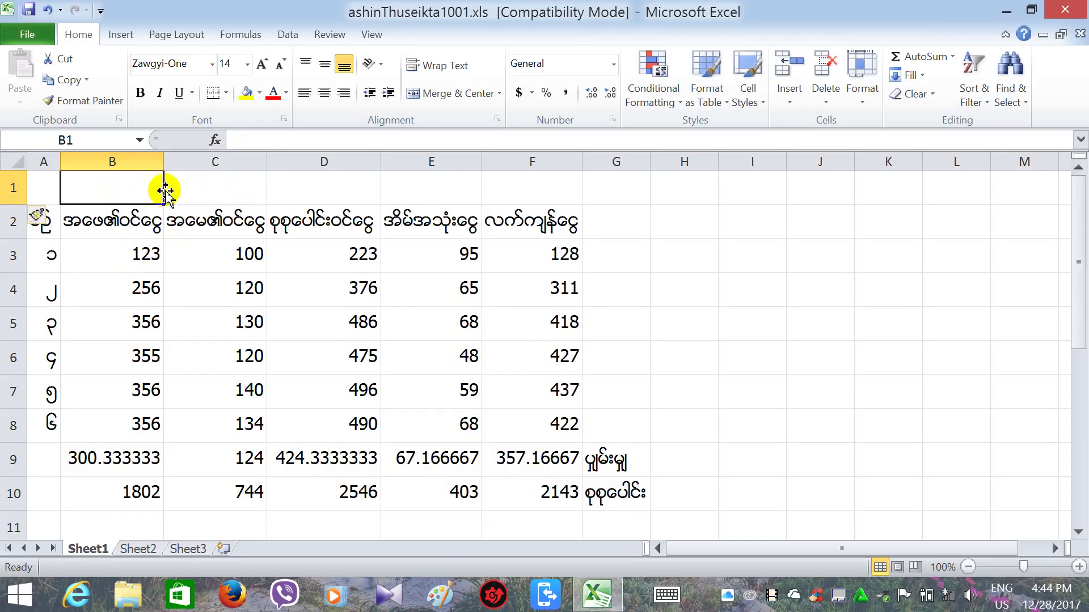
pyautogui.click(223, 188)
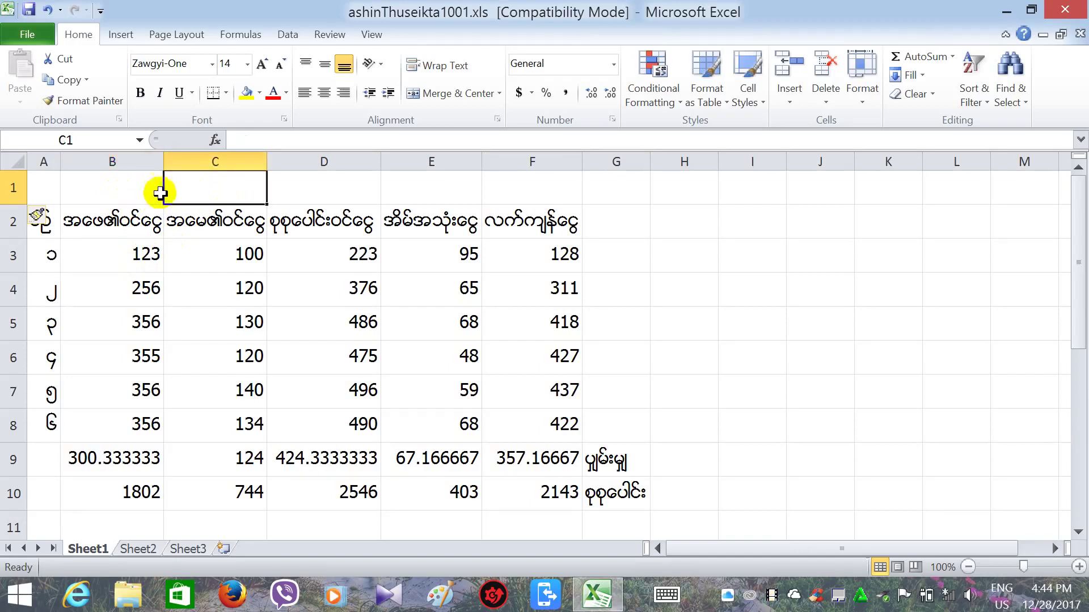
pyautogui.click(139, 190)
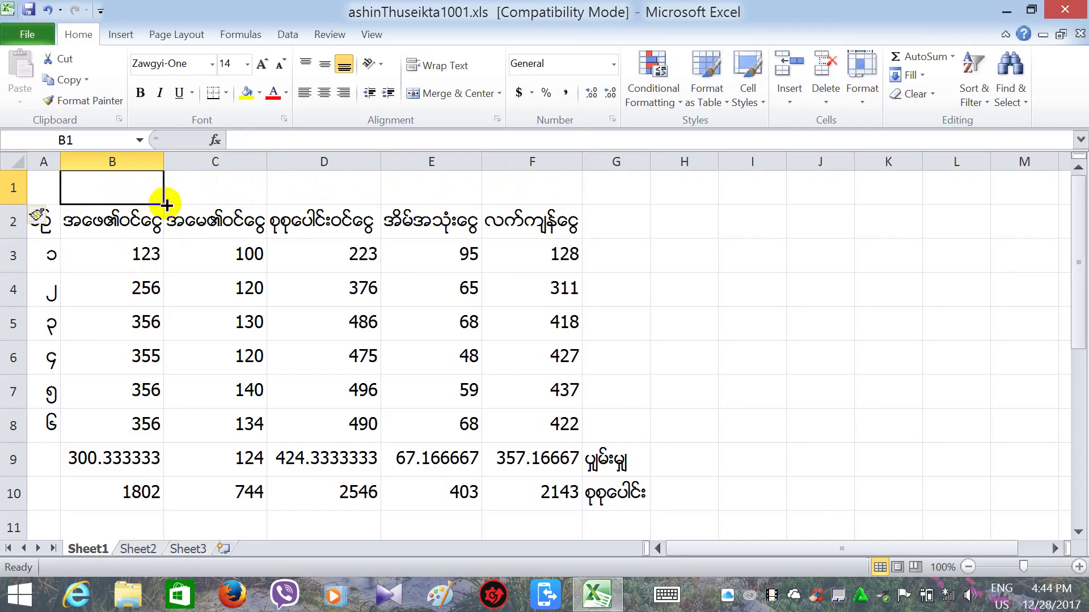
# Merge and centre B1:F1 and enter the Burmese title အိမ်၏ငွေရှင်းတမ်း
pyautogui.moveTo(167, 205); pyautogui.dragTo(559, 210)
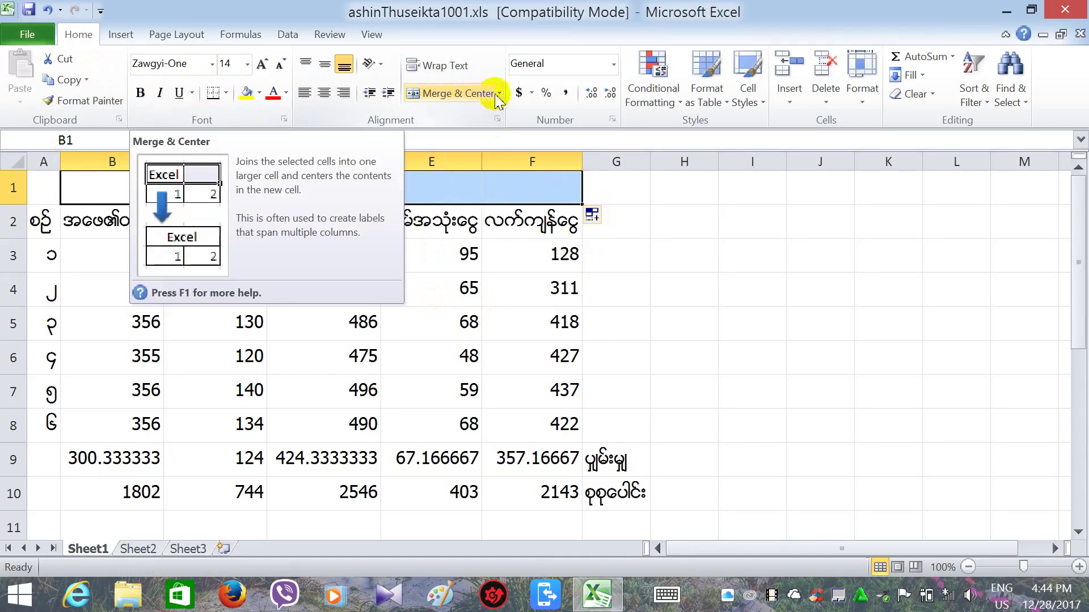
pyautogui.click(457, 99)
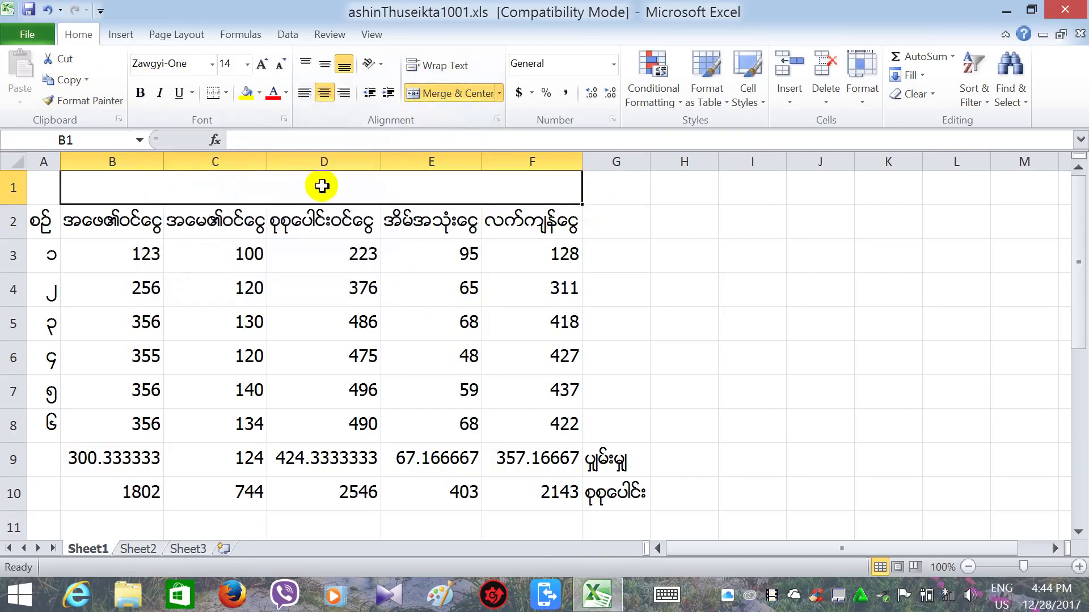
pyautogui.click(275, 141)
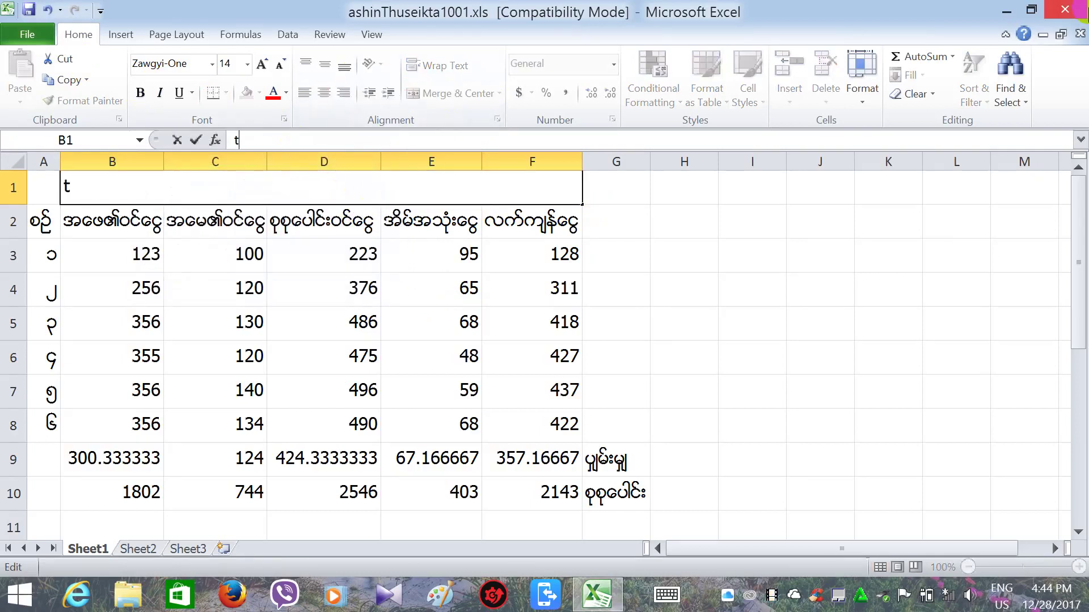
pyautogui.hotkey('alt', 'shift')
pyautogui.write('အိမ်ဓါ်ငွေရှငြ')
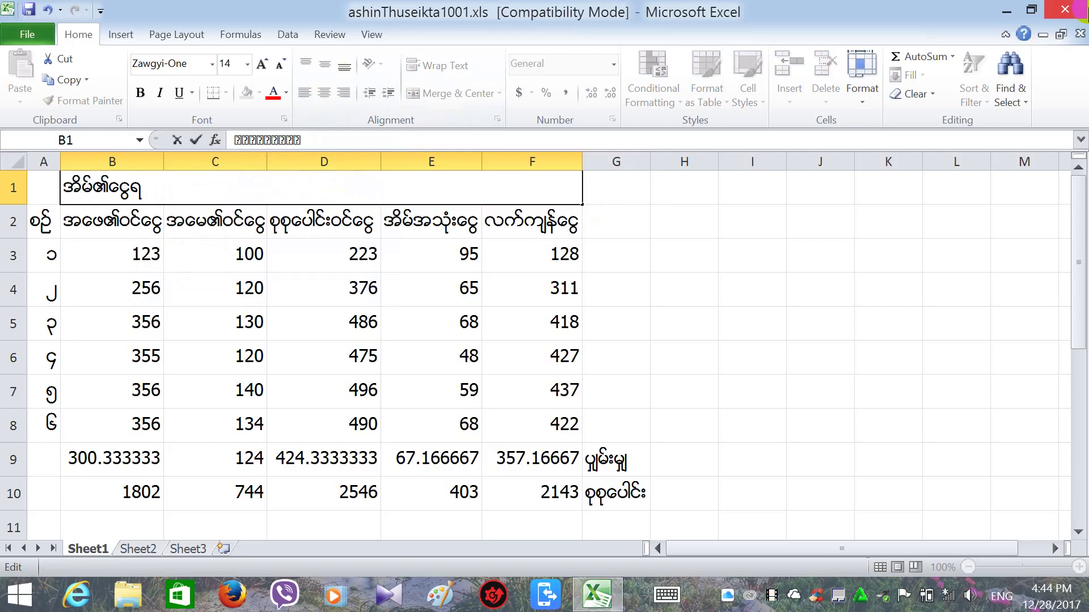
pyautogui.press('BackSpace')
pyautogui.press('BackSpace')
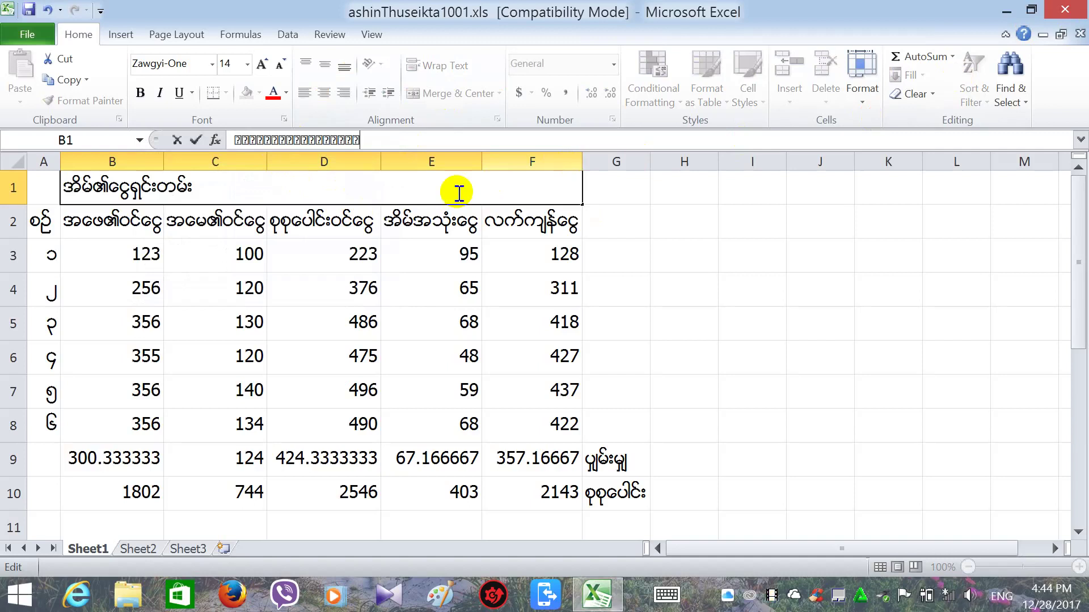
pyautogui.click(450, 255)
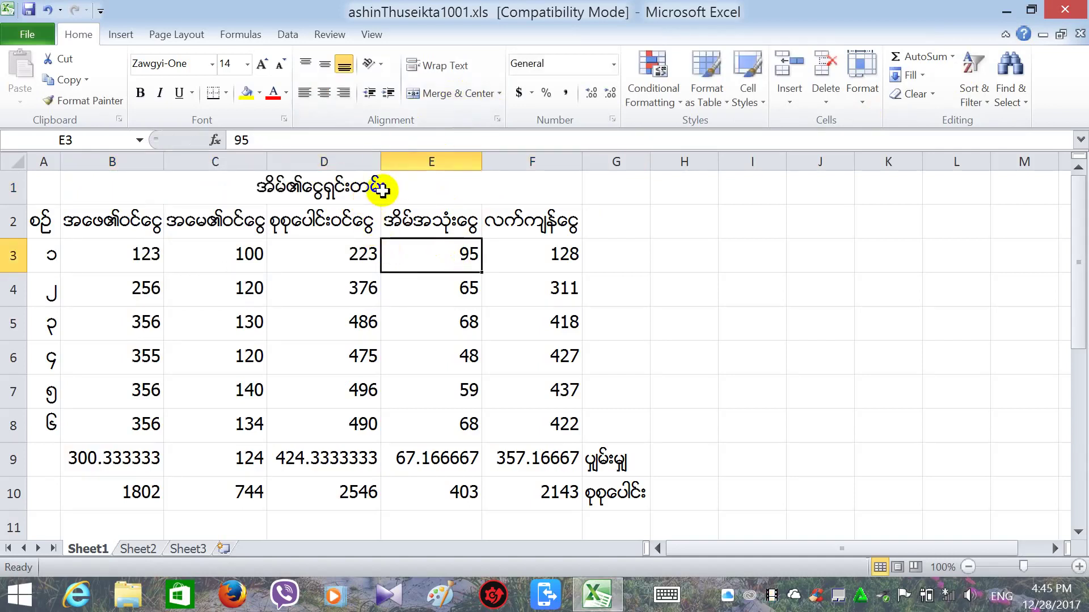
# Try left alignment and extra indents on the merged title, then recentre it
pyautogui.click(382, 190)
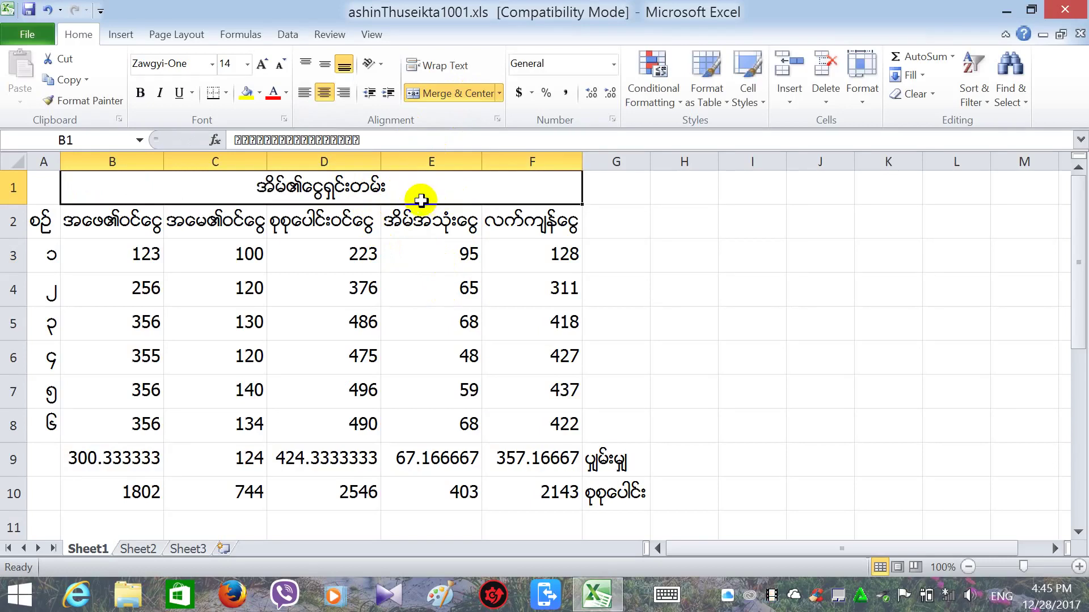
pyautogui.click(389, 95)
pyautogui.click(389, 95)
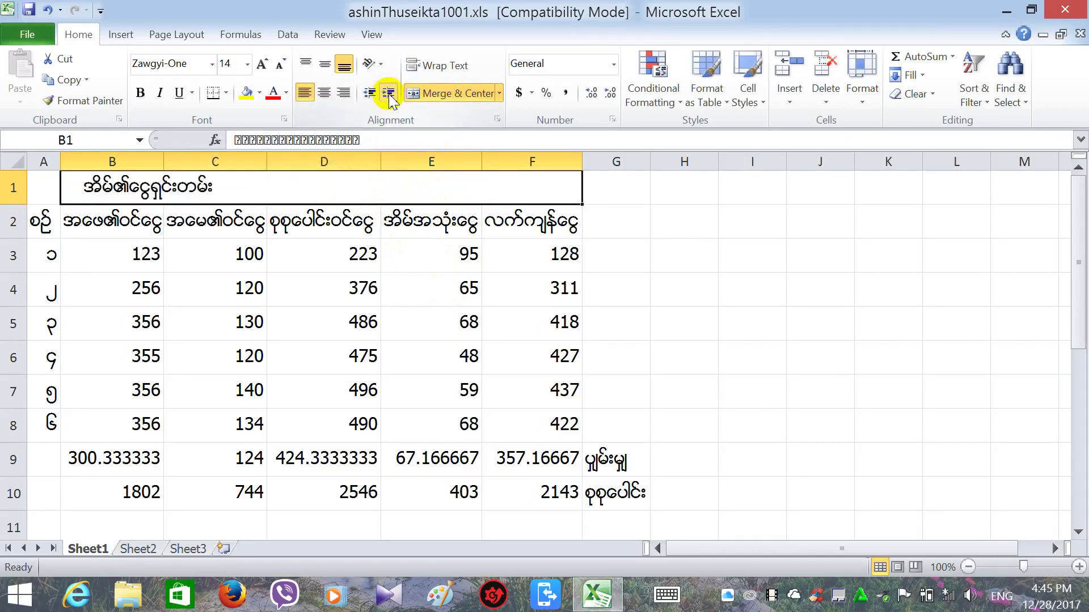
pyautogui.tripleClick(389, 96)
pyautogui.doubleClick(389, 95)
pyautogui.tripleClick(389, 95)
pyautogui.tripleClick(389, 95)
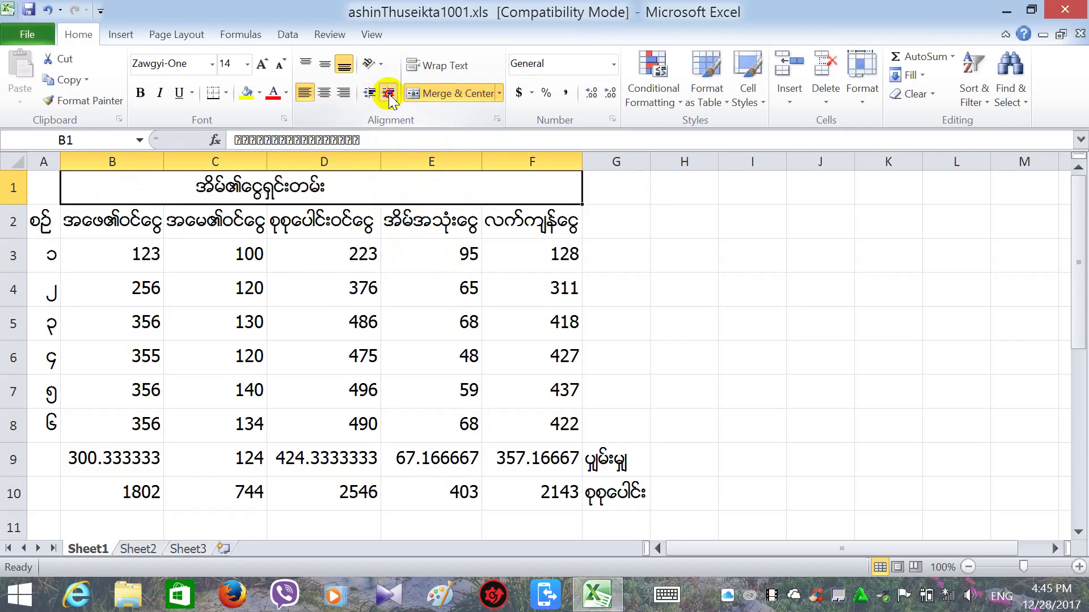
pyautogui.doubleClick(389, 95)
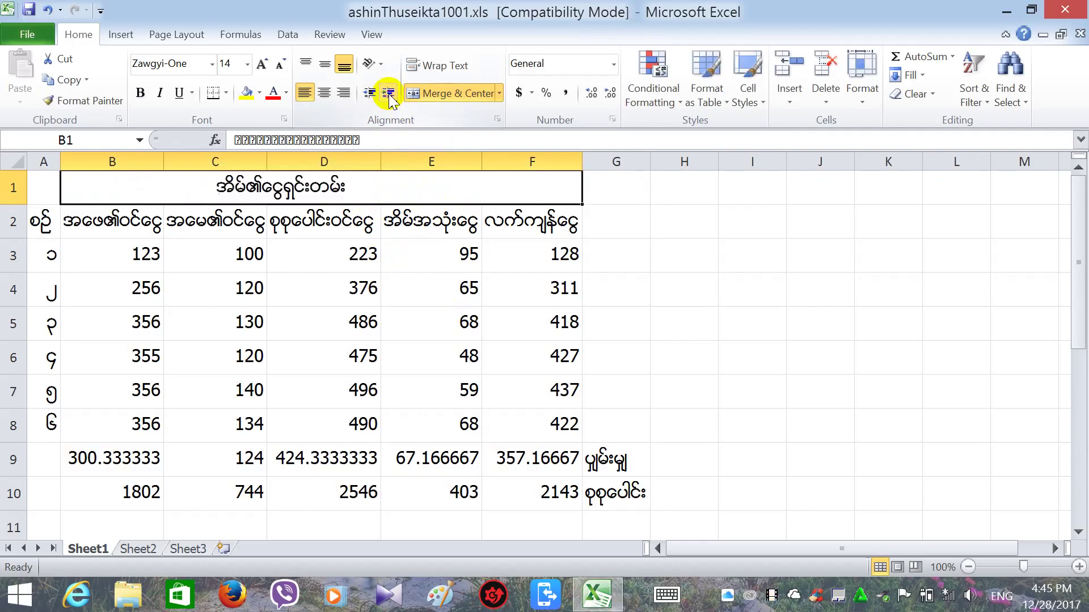
pyautogui.click(318, 95)
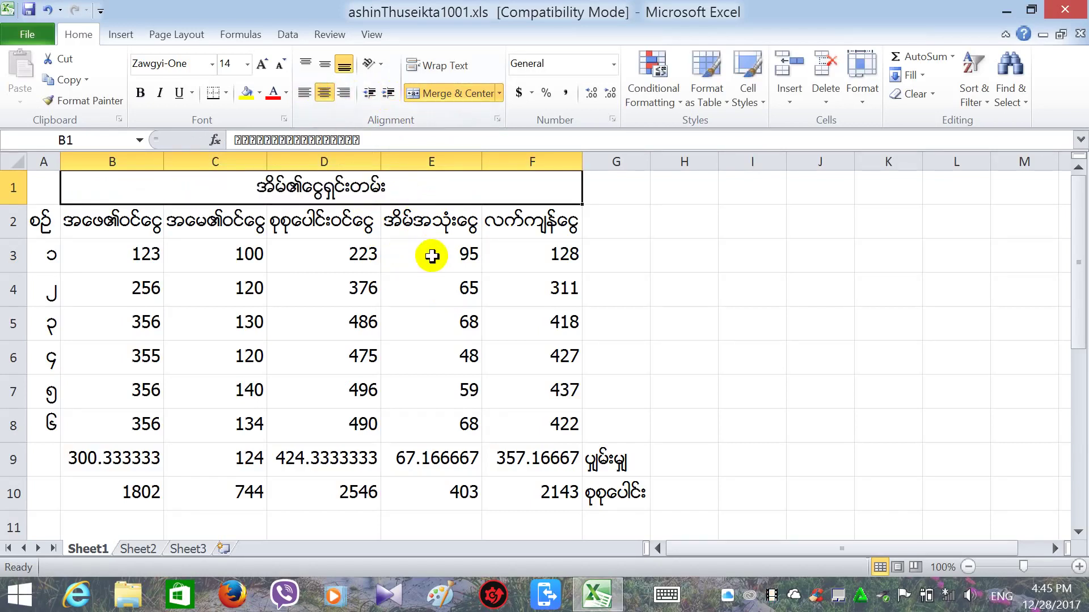
pyautogui.click(431, 256)
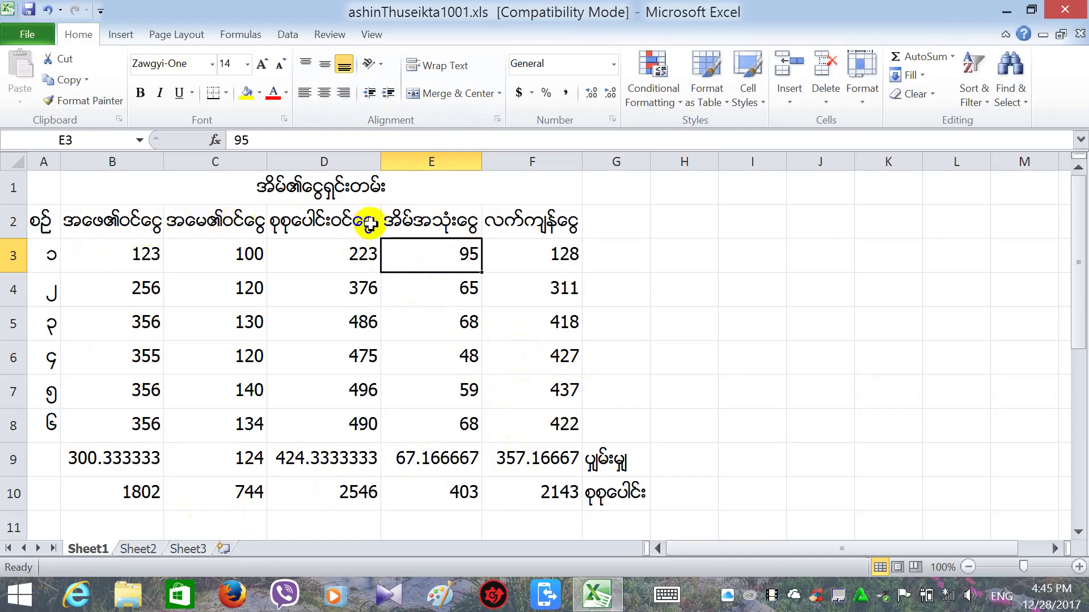
# Raise the title font to 20, then reduce it back to 16
pyautogui.click(323, 188)
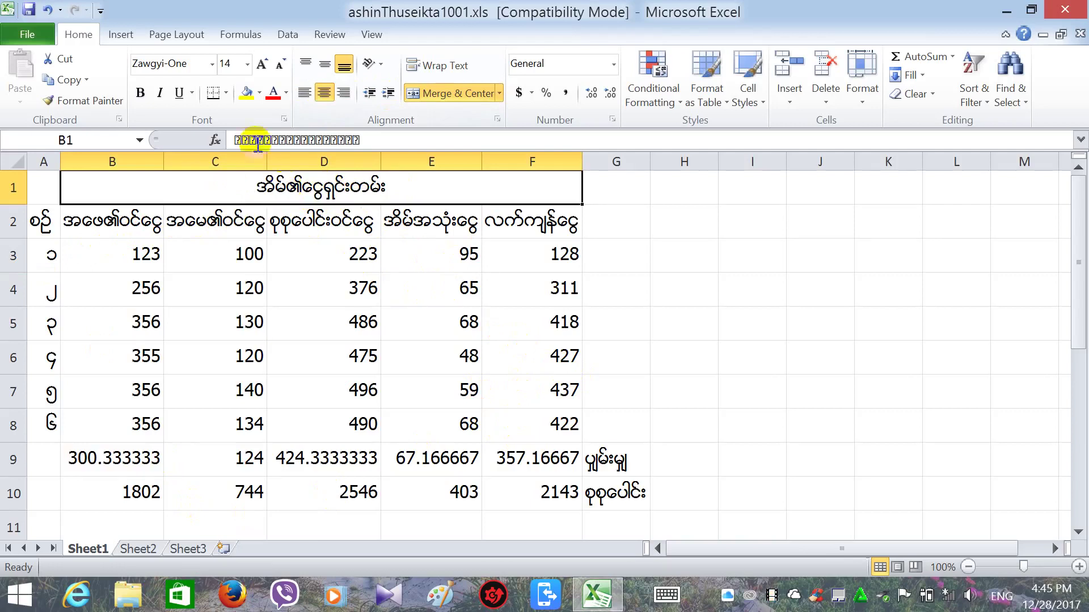
pyautogui.click(262, 66)
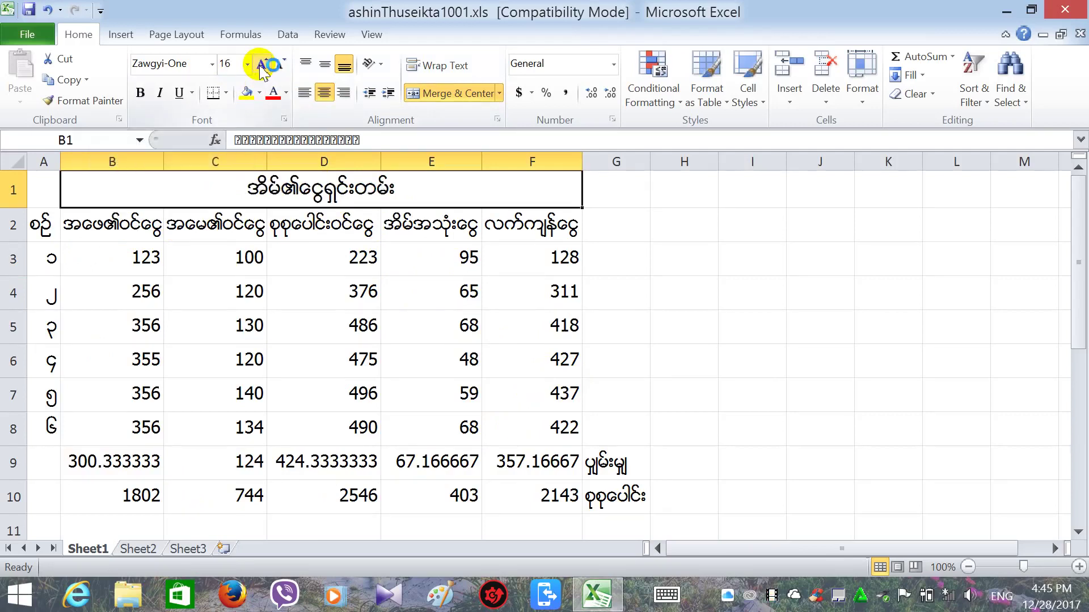
pyautogui.click(261, 65)
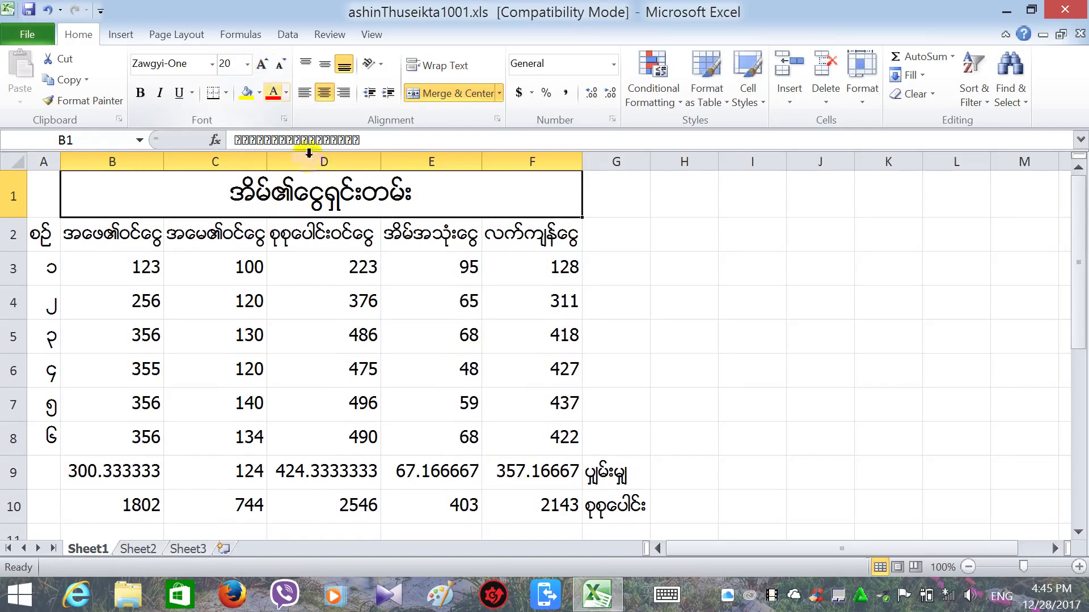
pyautogui.click(280, 65)
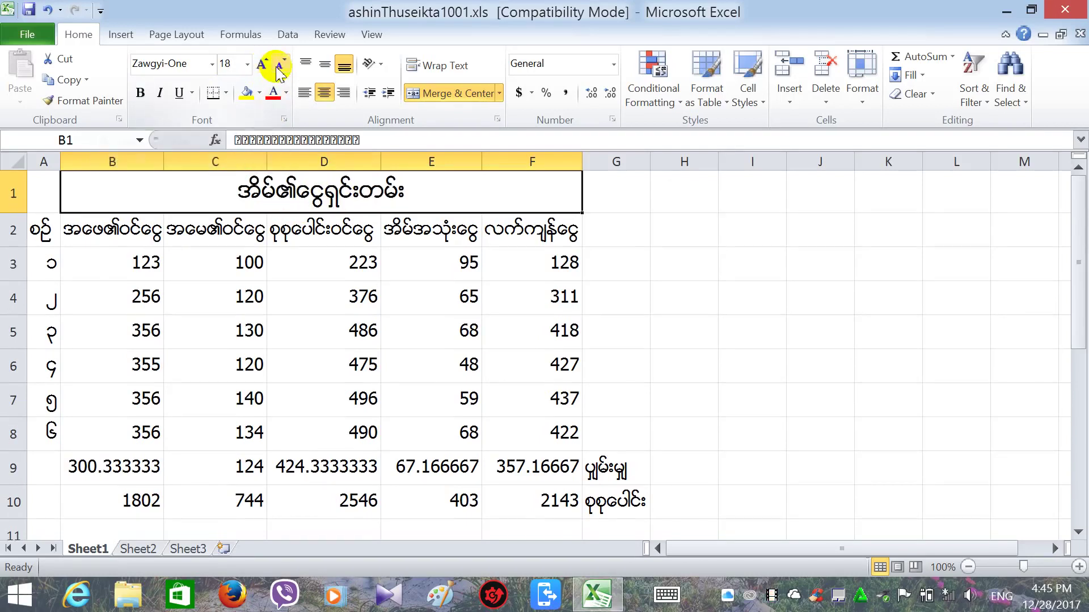
pyautogui.click(280, 66)
pyautogui.click(279, 65)
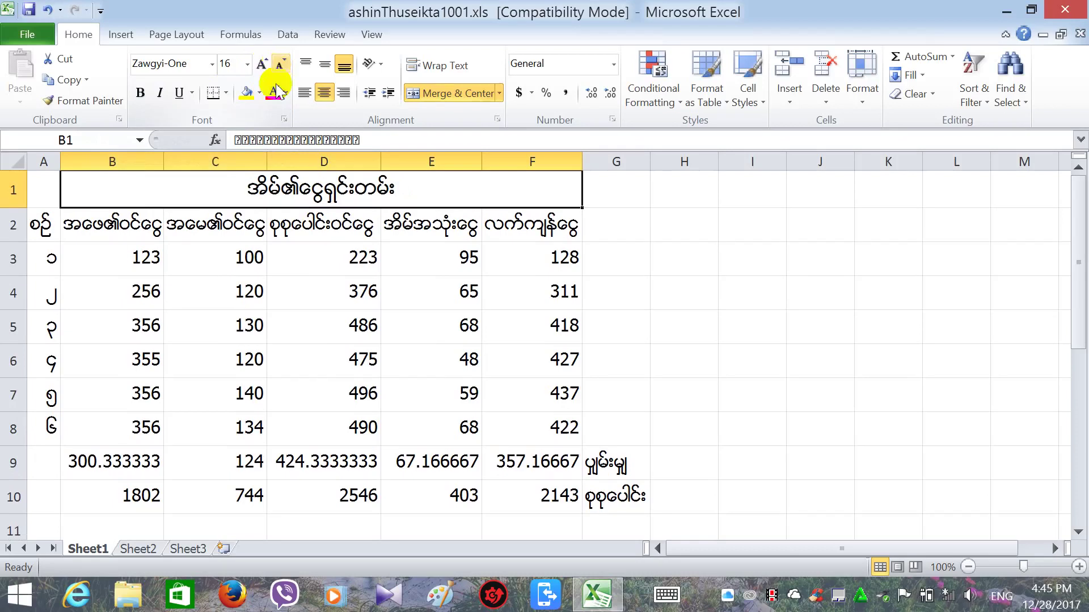
pyautogui.click(289, 267)
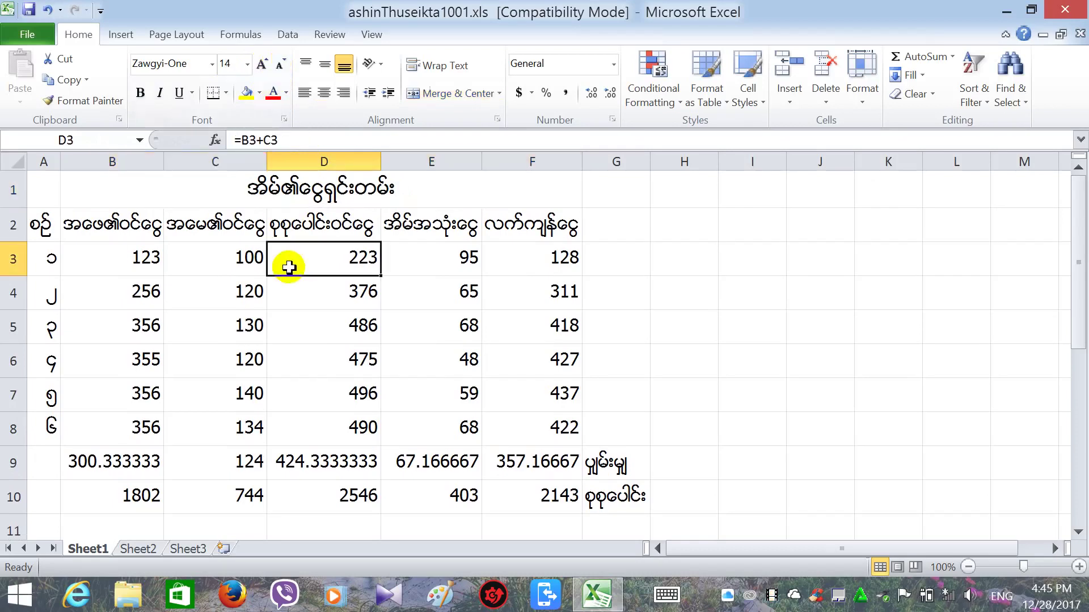
pyautogui.click(113, 188)
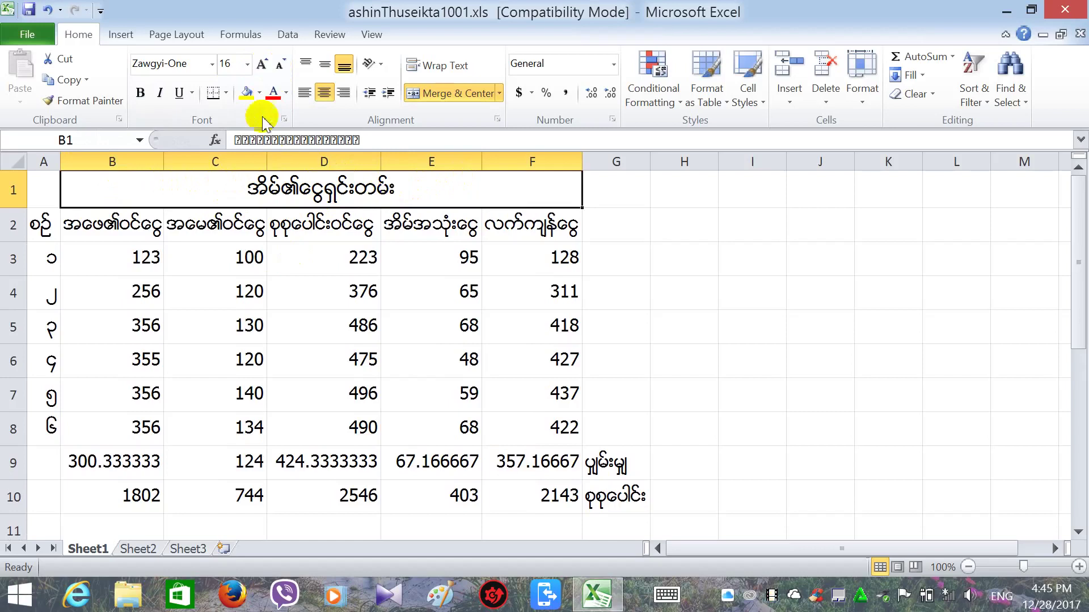
# Fill the merged B1:F1 title cell with the teal theme colour and check the result
pyautogui.click(258, 94)
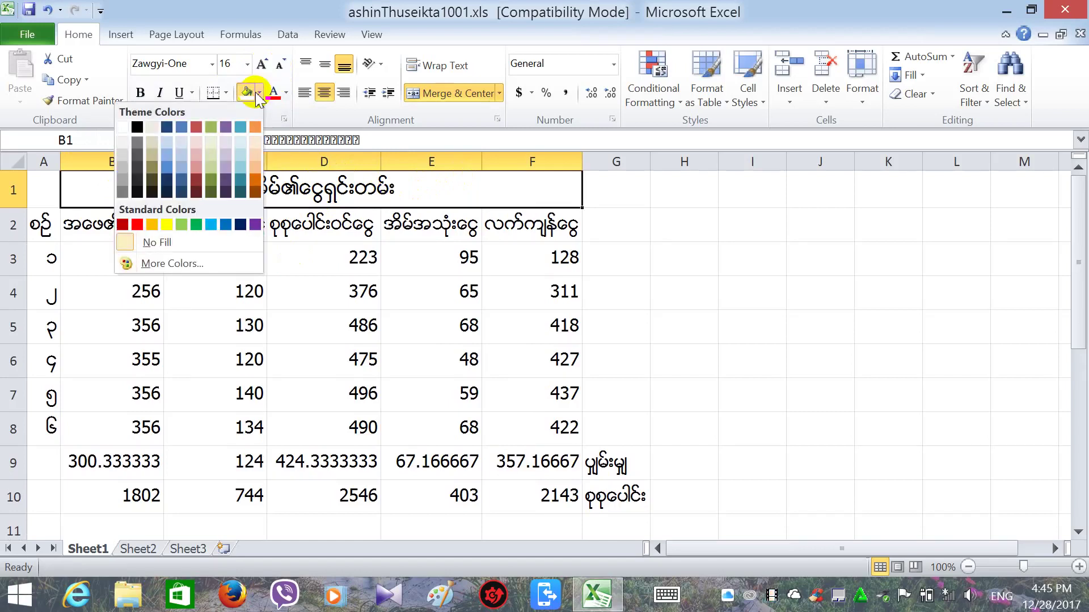
pyautogui.click(256, 93)
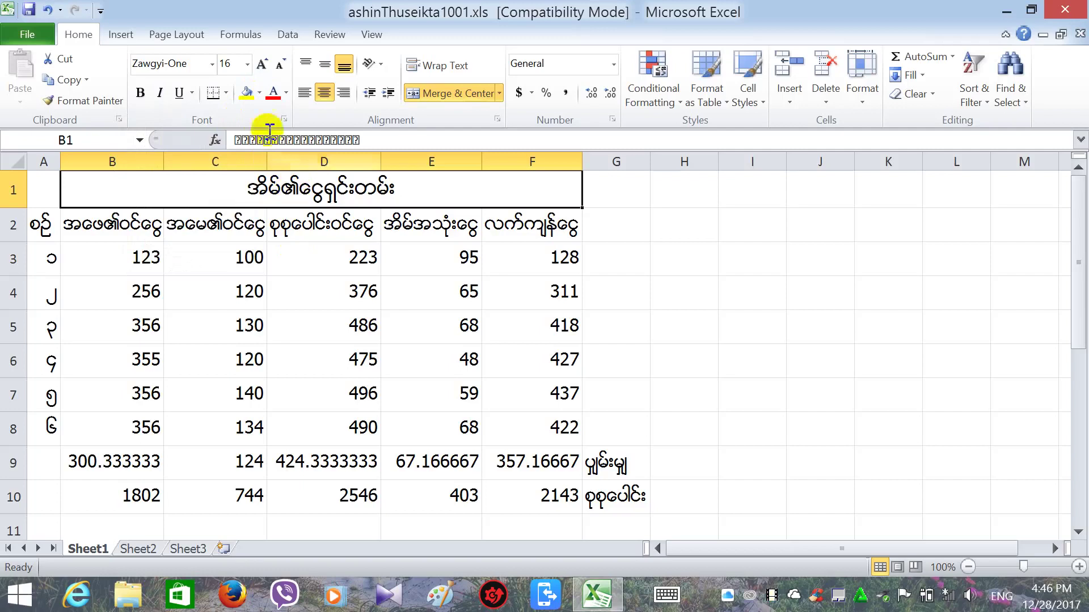
pyautogui.click(259, 93)
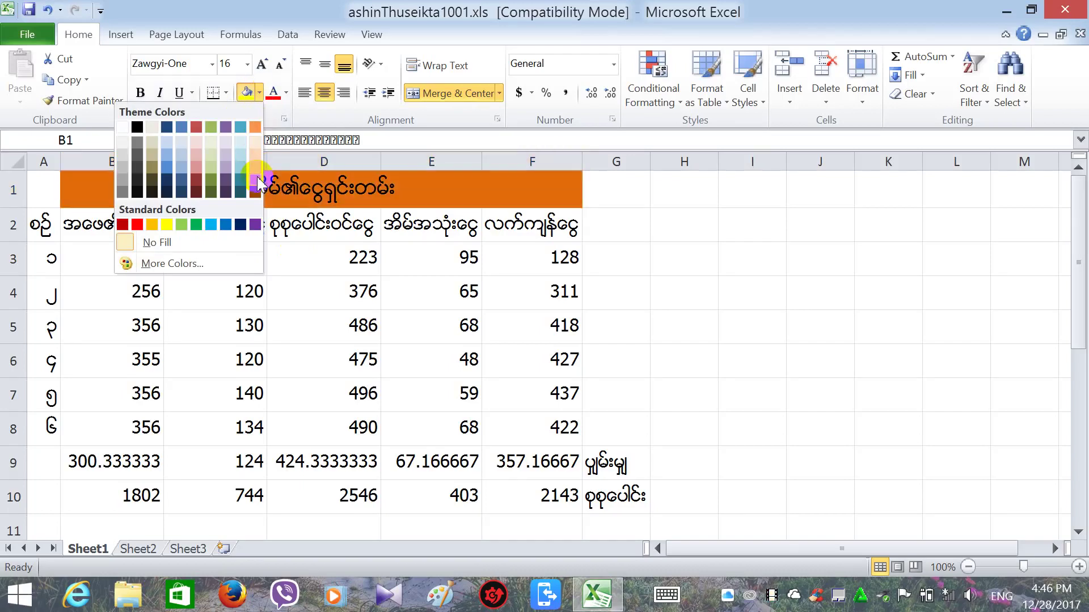
pyautogui.click(235, 183)
pyautogui.click(284, 227)
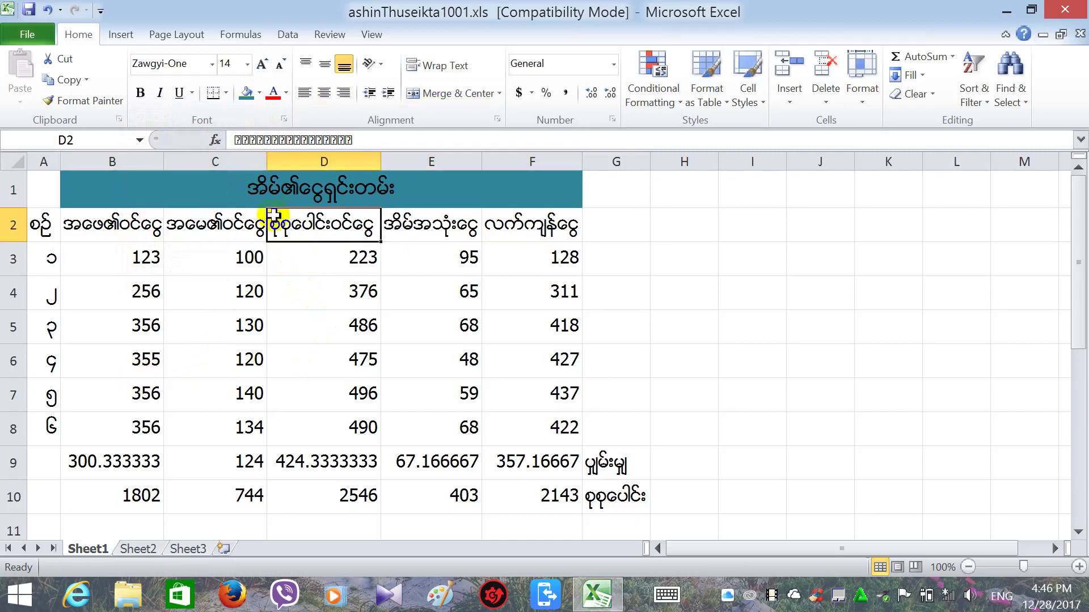
pyautogui.click(292, 199)
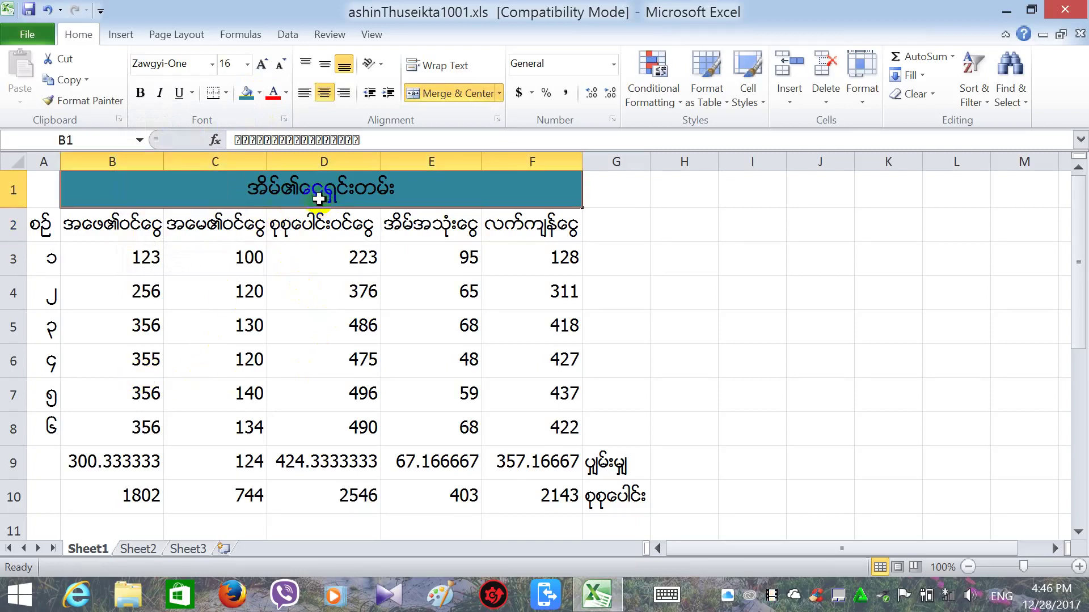
pyautogui.click(309, 249)
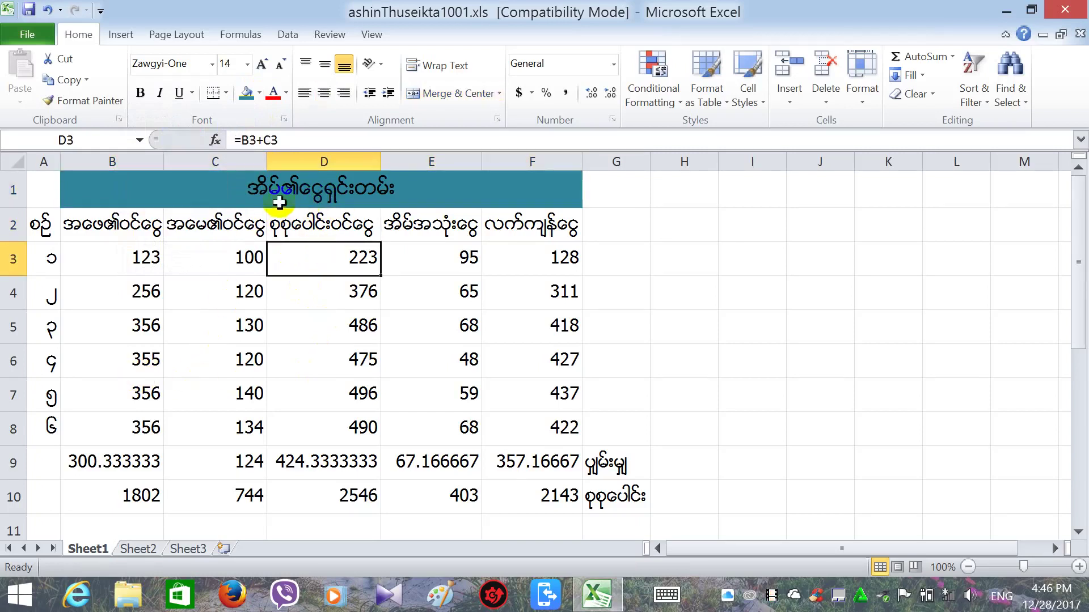
pyautogui.click(418, 199)
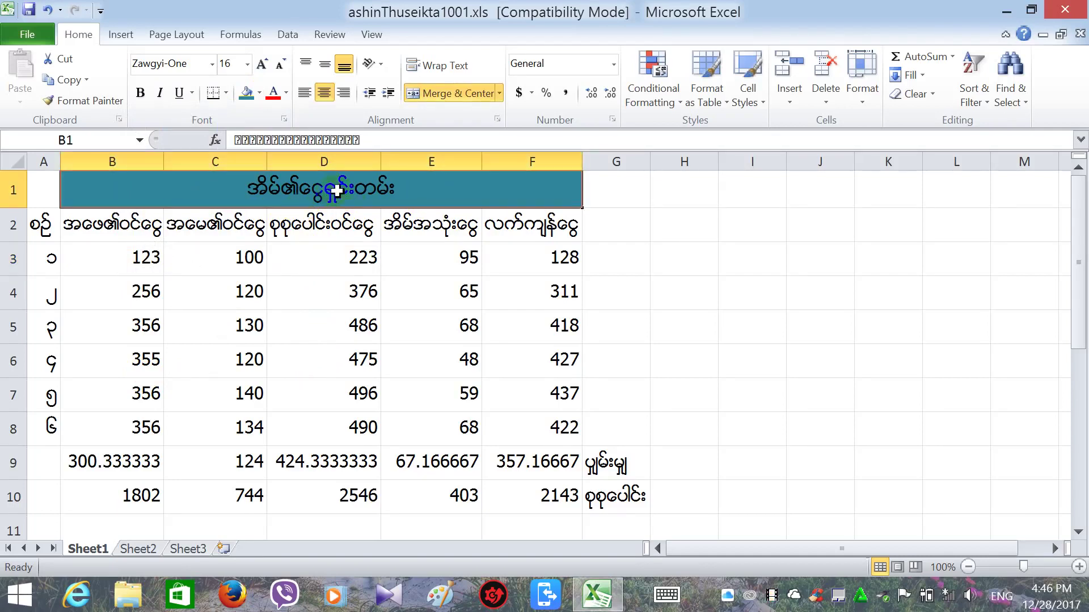
# Colour the merged title's lettering Red from Standard Colors against the teal fill
pyautogui.click(287, 93)
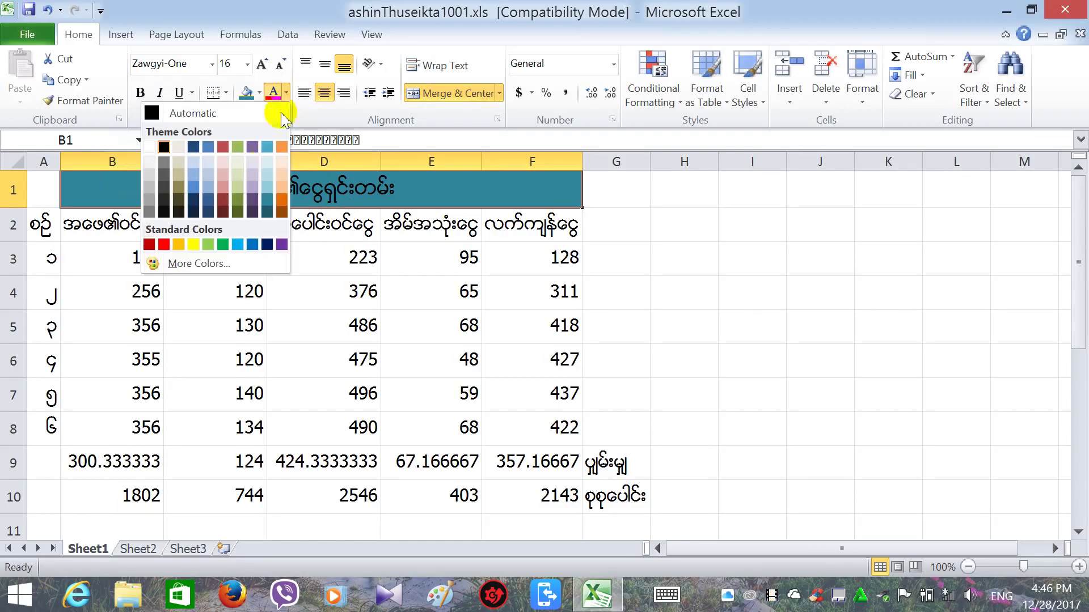
pyautogui.click(163, 243)
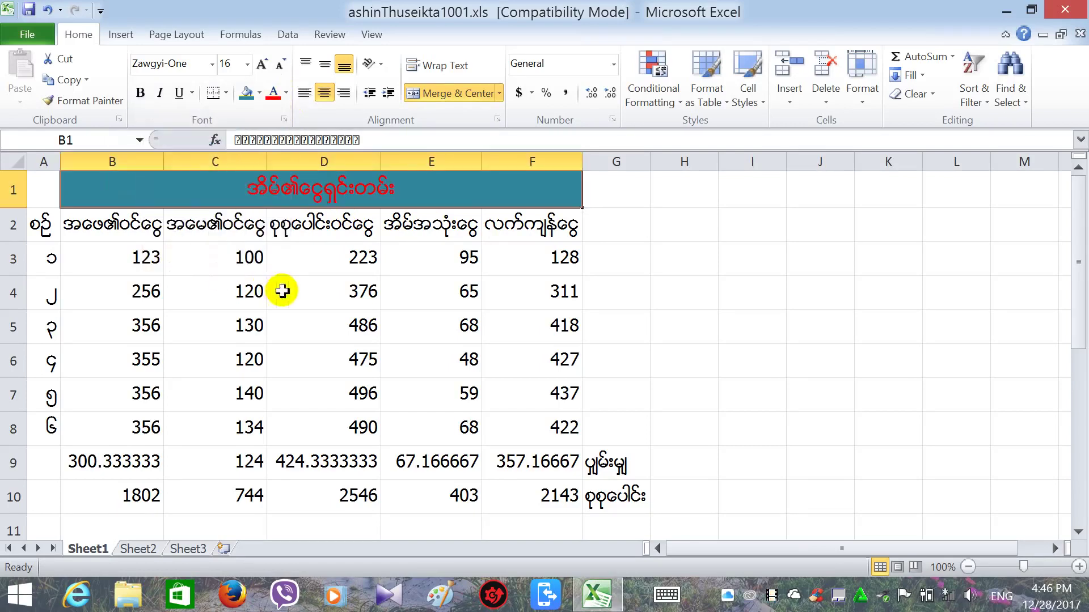
pyautogui.click(285, 288)
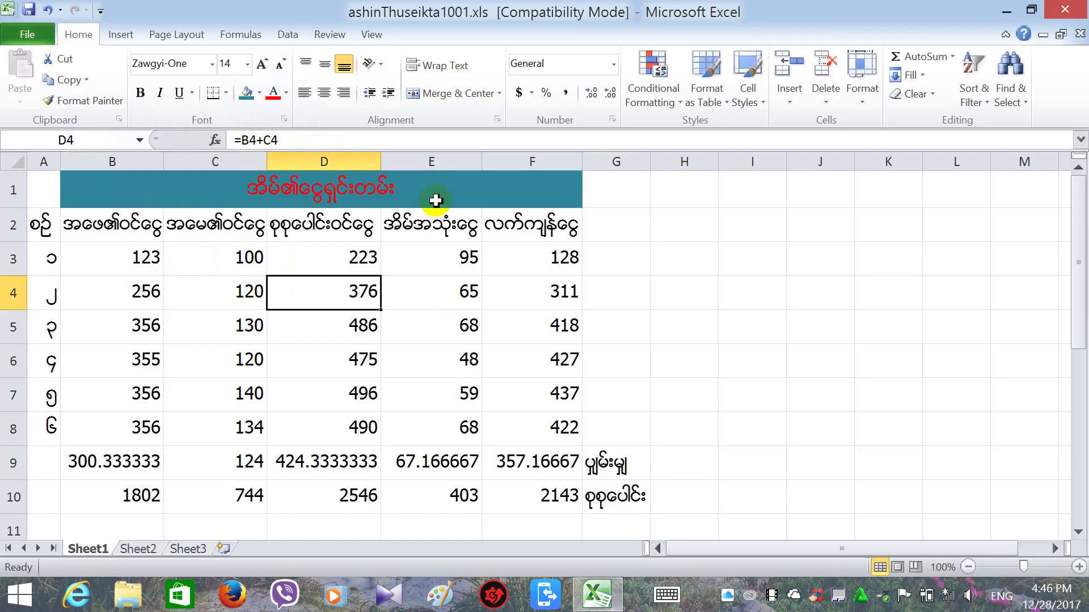
pyautogui.click(425, 294)
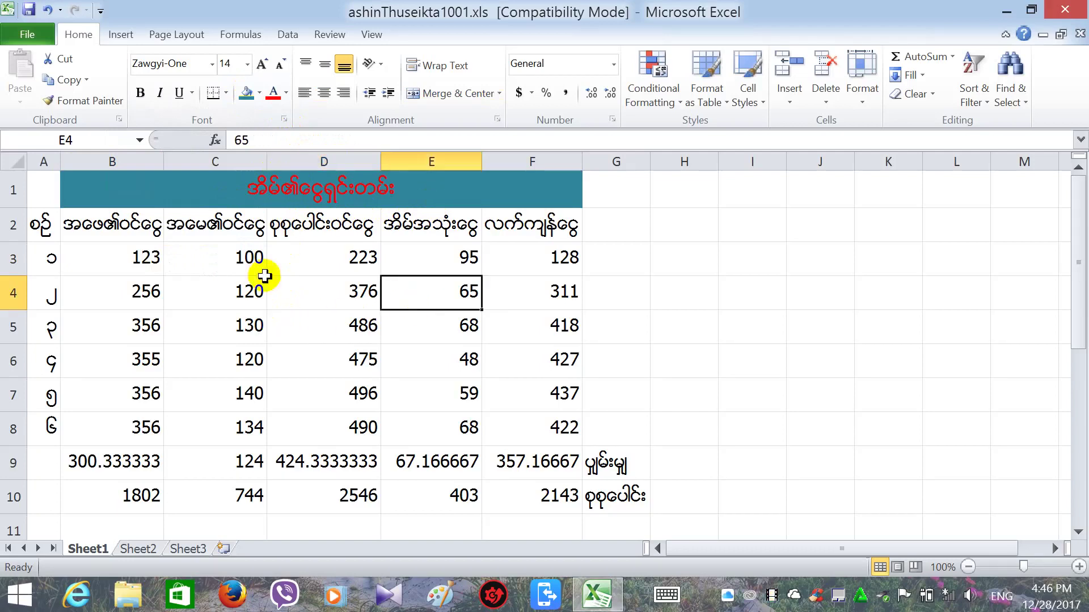
pyautogui.click(227, 227)
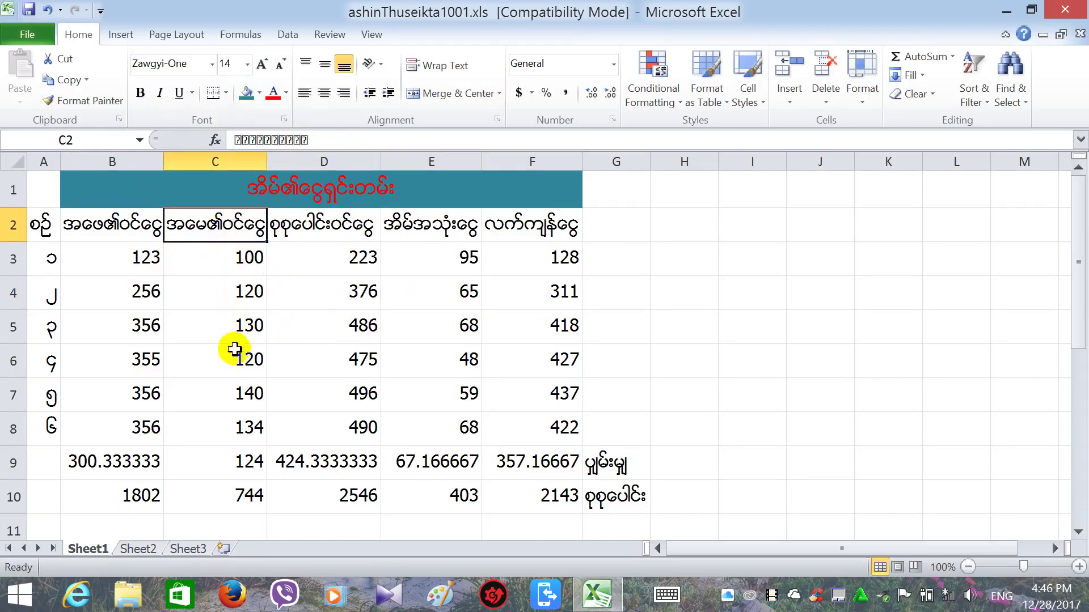
# Turn the mother's-income amount 140 in cell C7 red using a red theme font colour
pyautogui.click(248, 395)
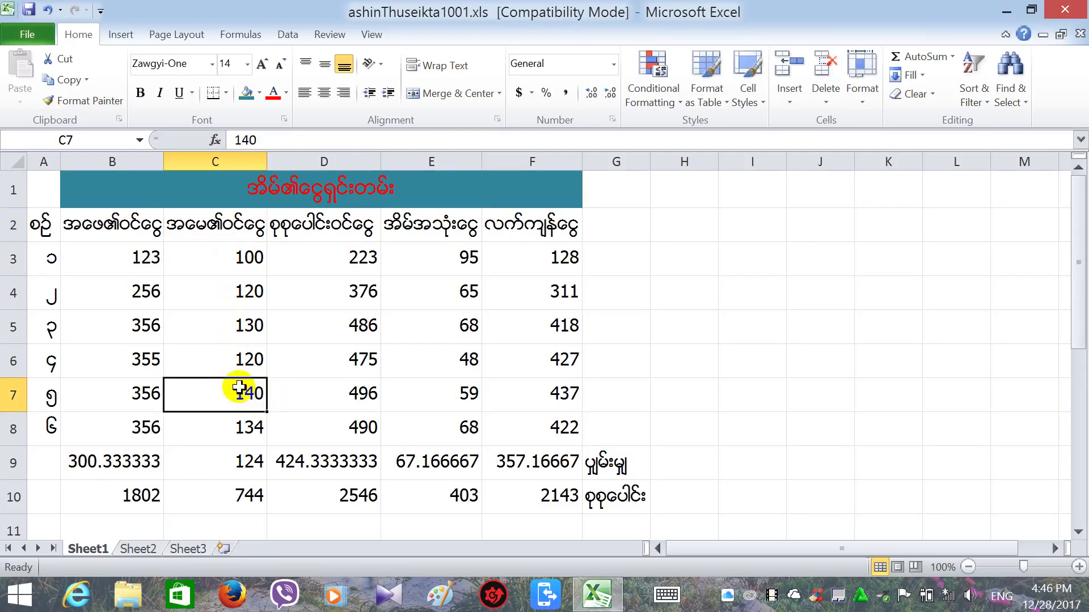
pyautogui.click(284, 93)
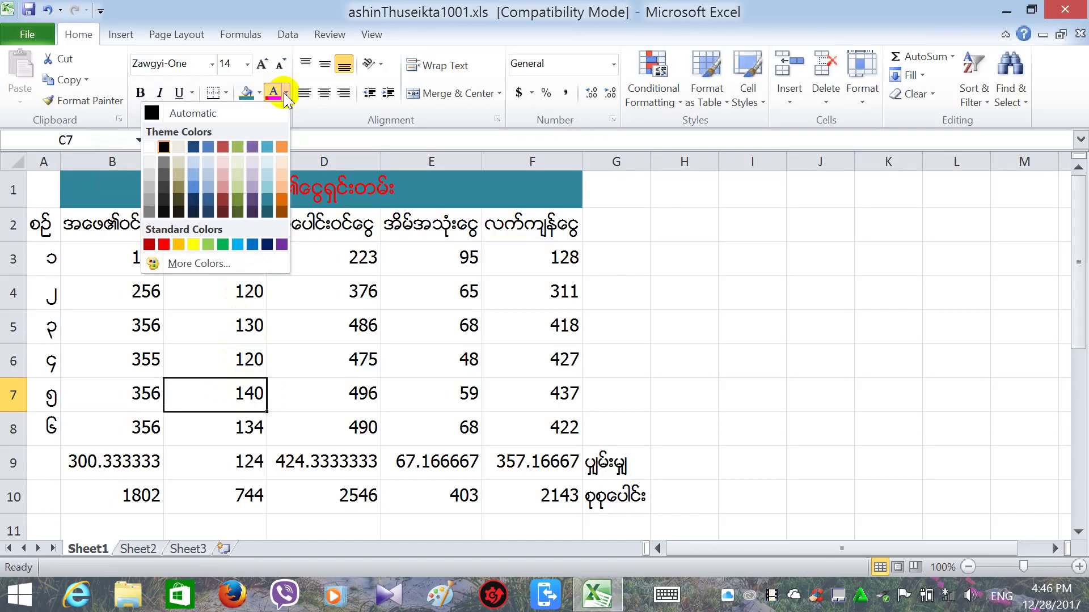
pyautogui.click(222, 148)
pyautogui.click(300, 387)
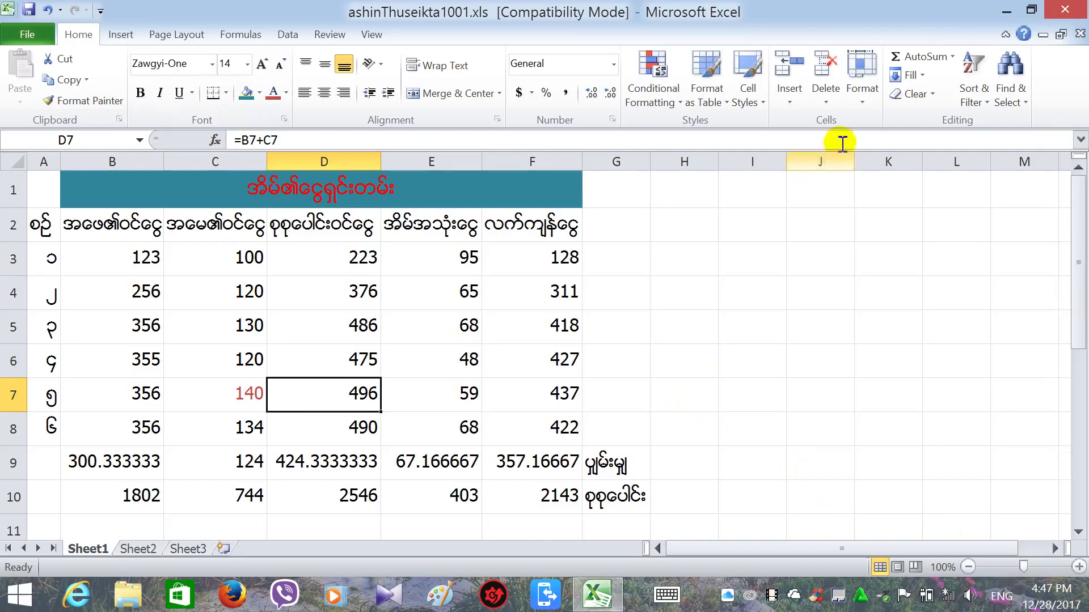
pyautogui.click(1008, 10)
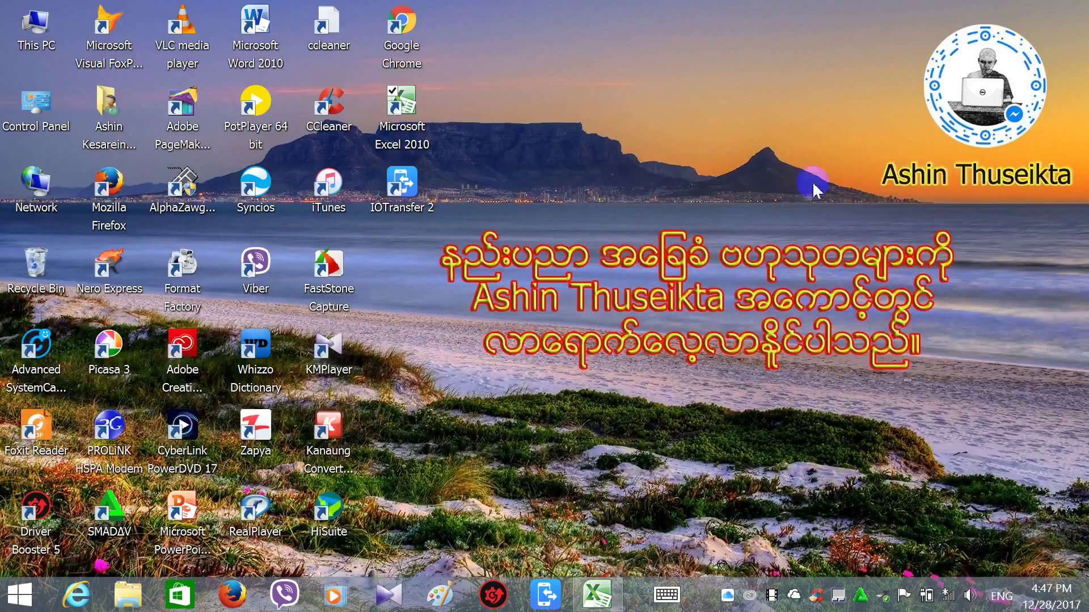